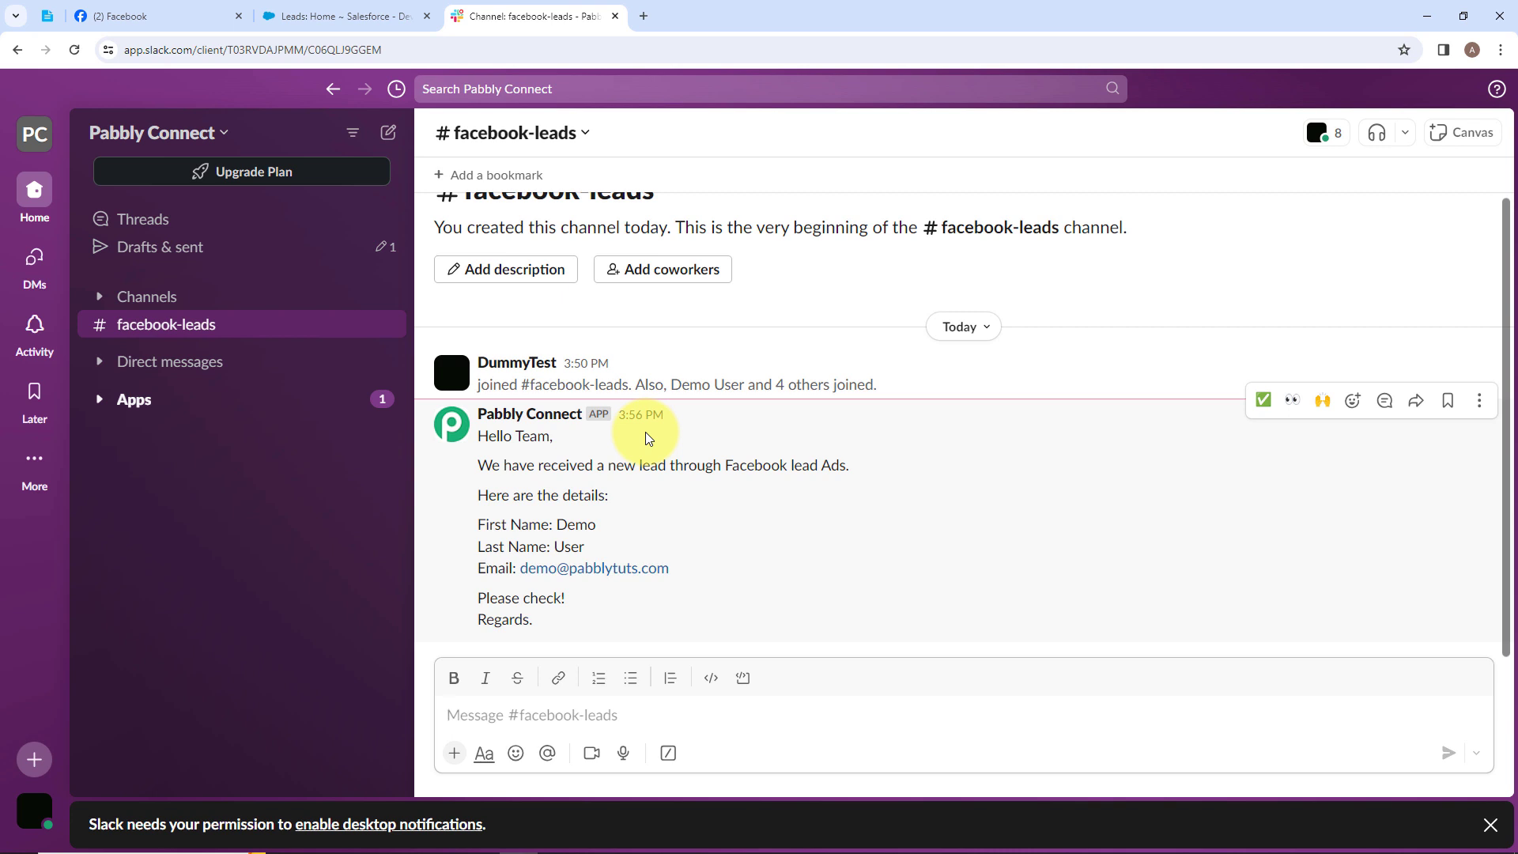
# - Look over the Regal Radiance Facebook page and the Salesforce leads page in their browser tabs
pyautogui.click(124, 15)
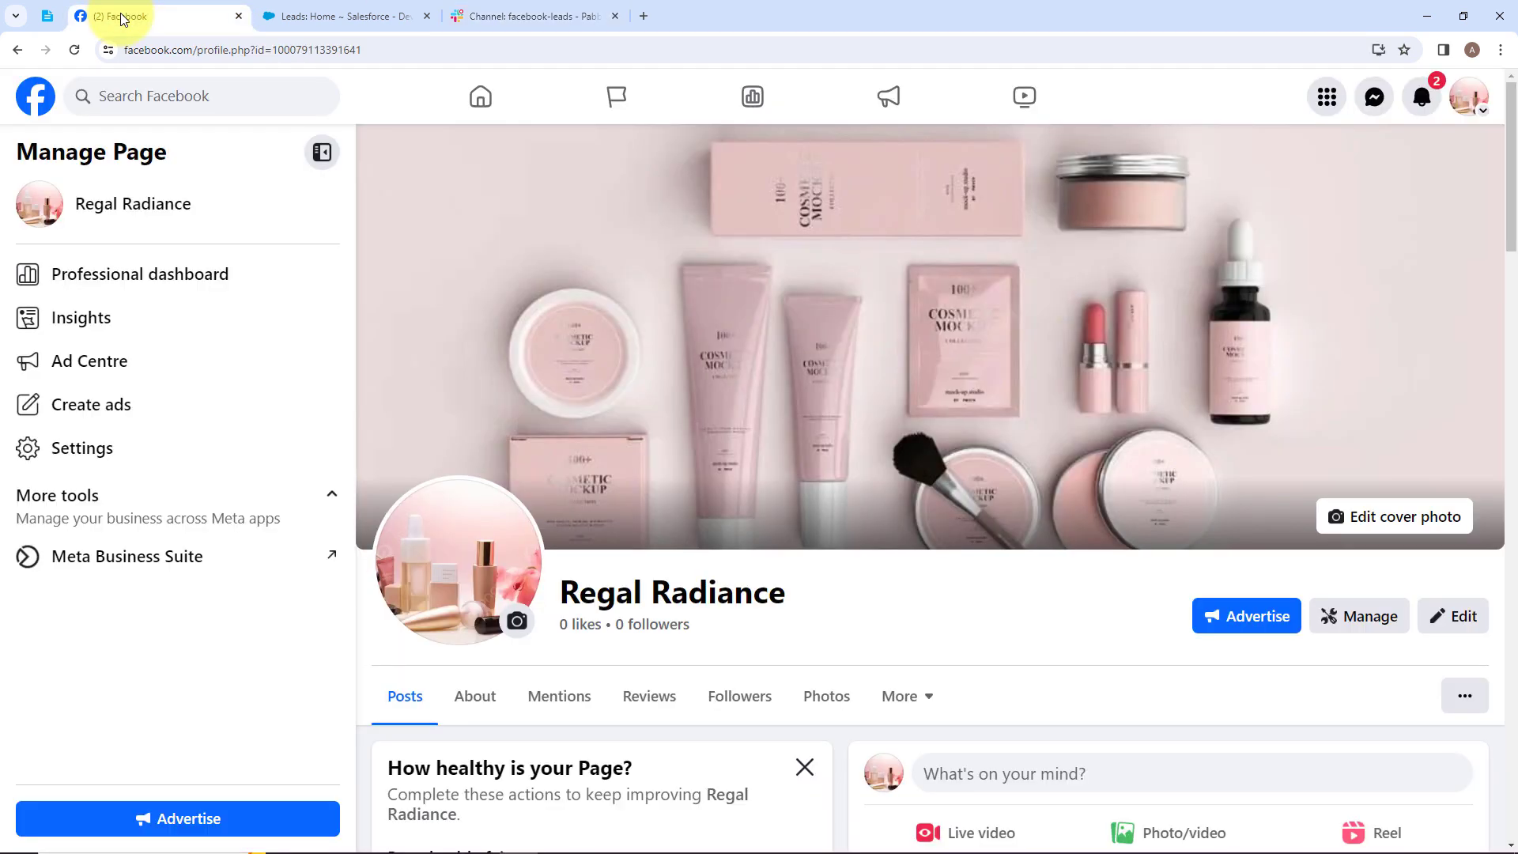
pyautogui.click(333, 17)
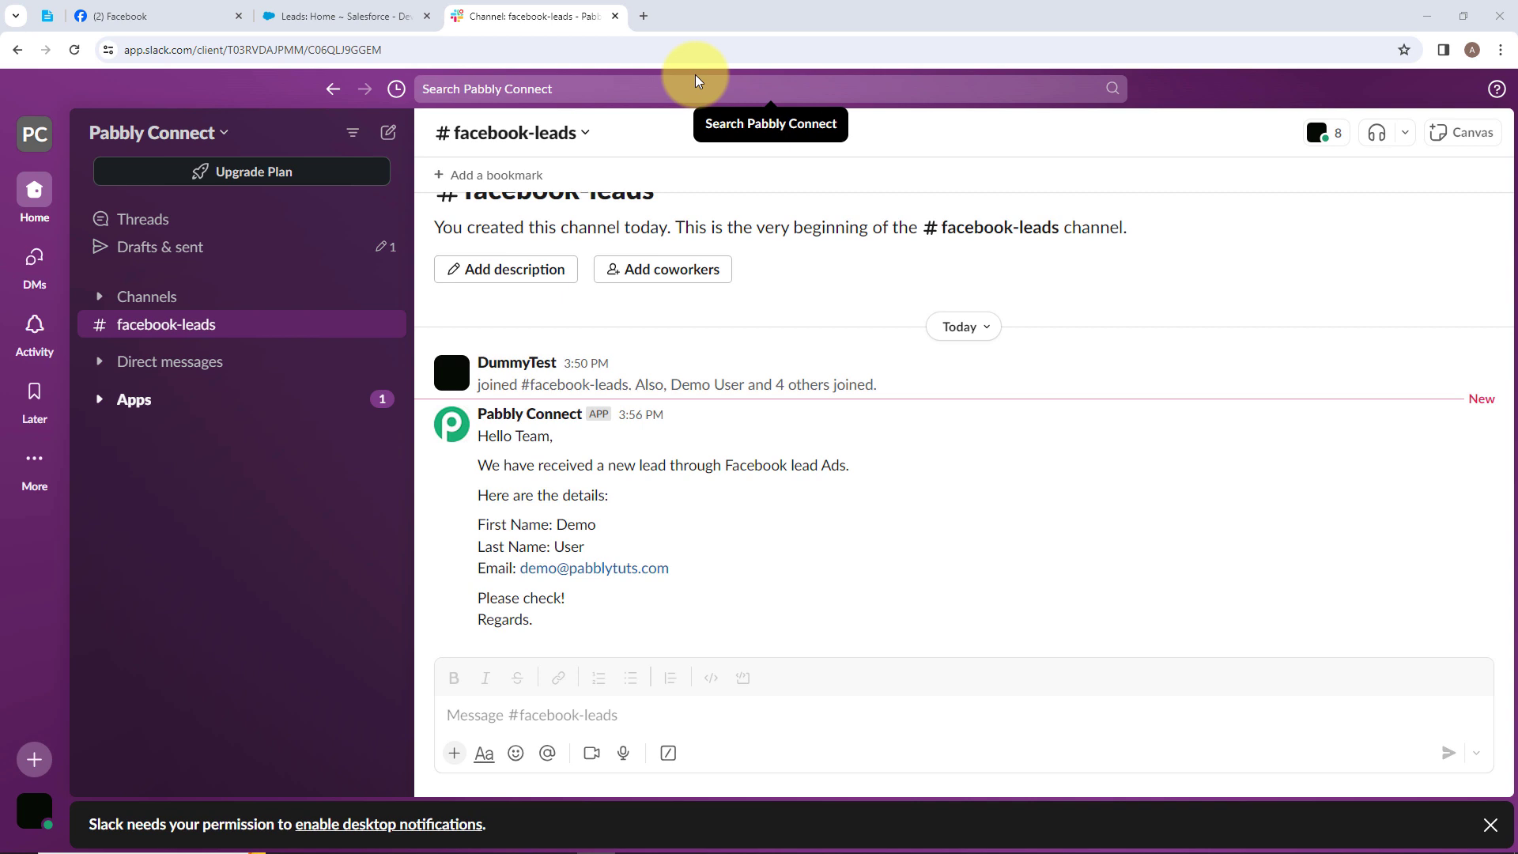
# - Open the Pabbly Connect website at pabbly.com/connect in a new browser tab
pyautogui.click(643, 15)
pyautogui.click(626, 48)
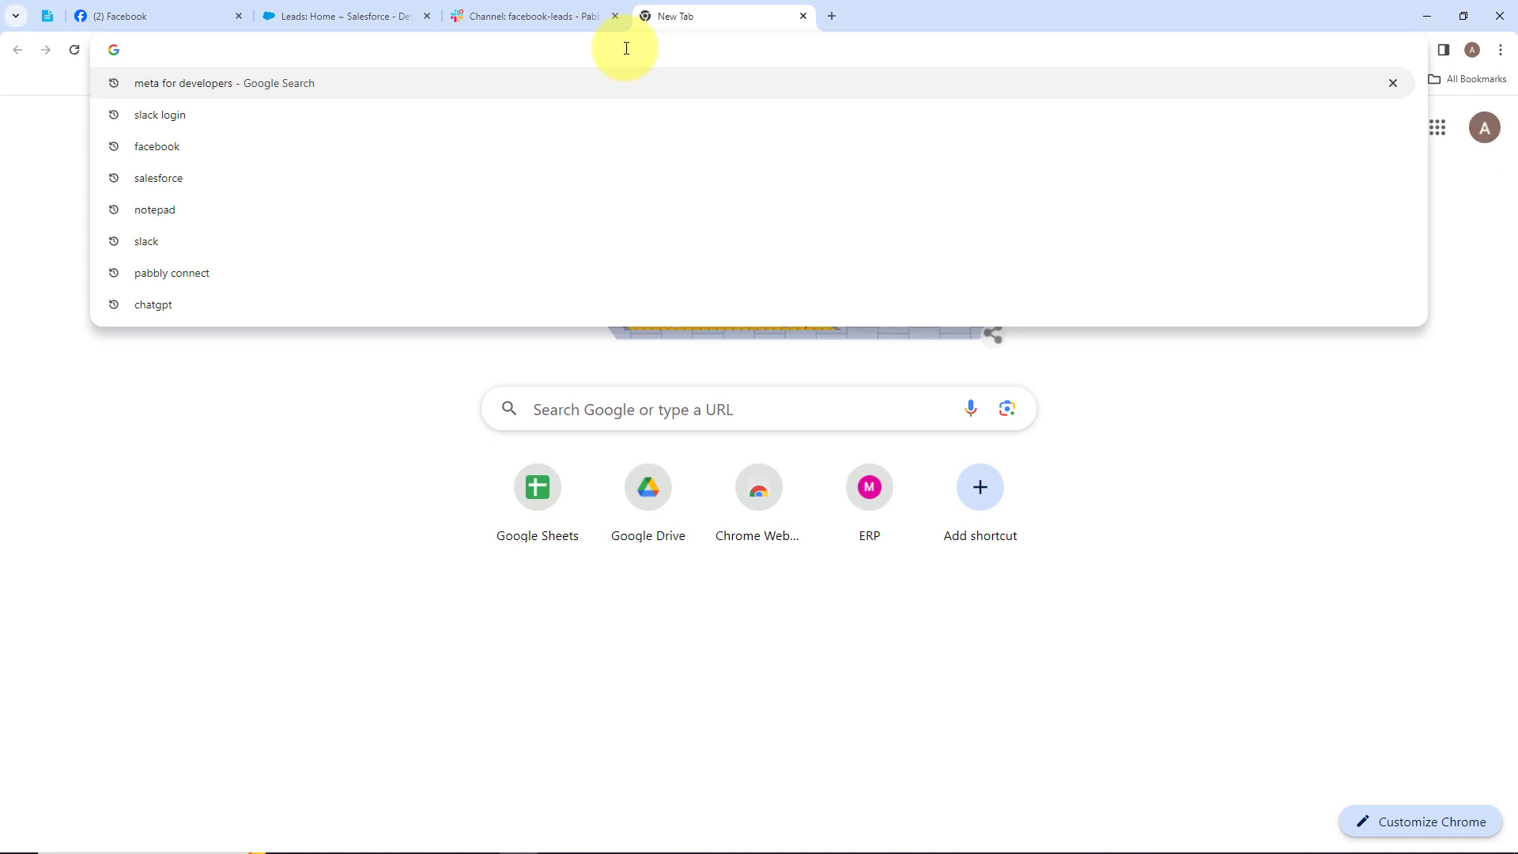
pyautogui.write('pabb')
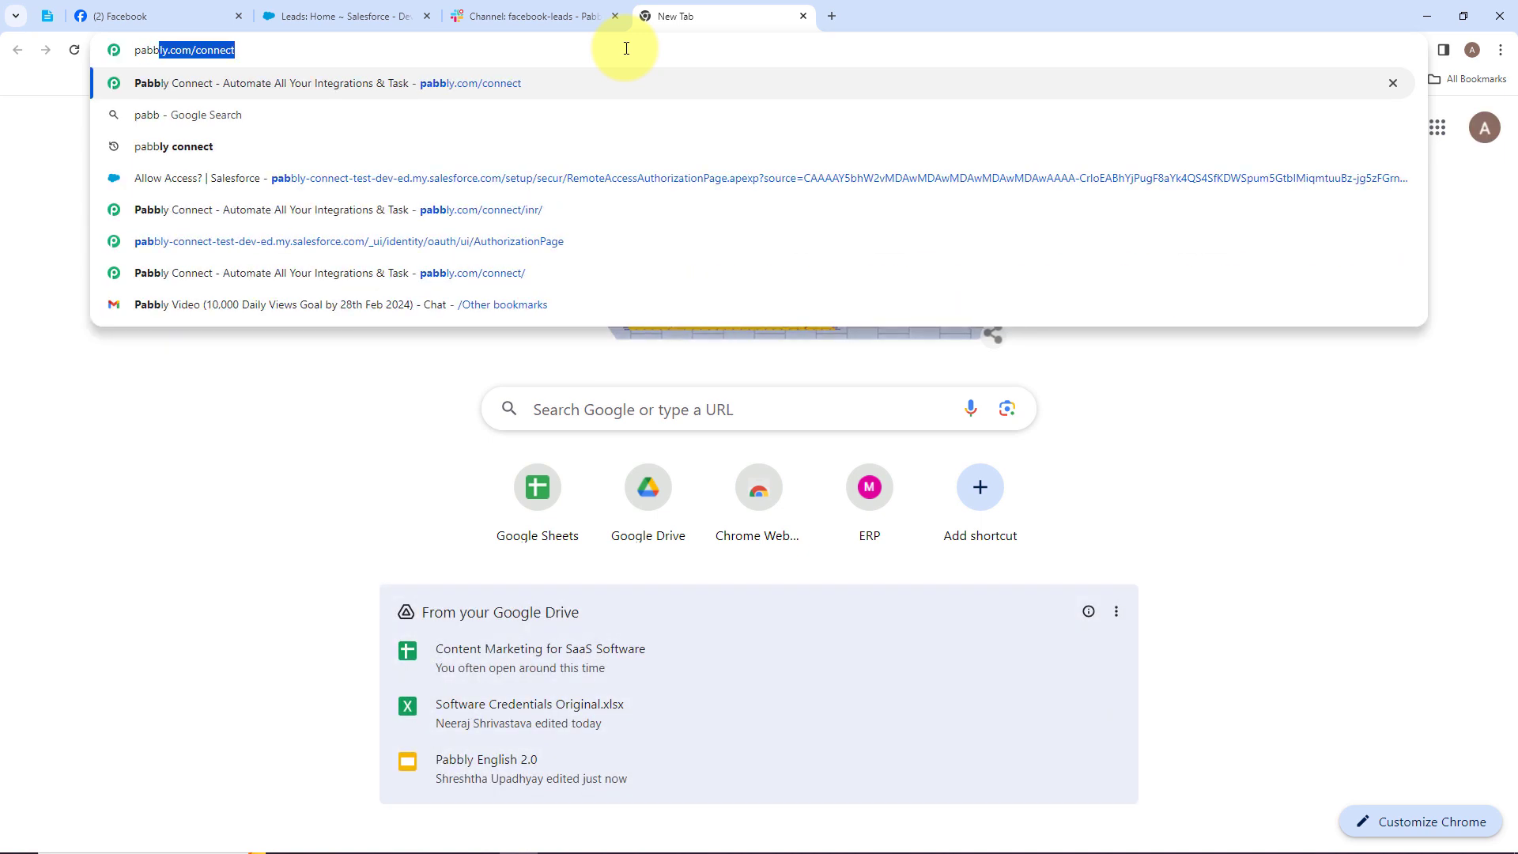
pyautogui.write('ly.com')
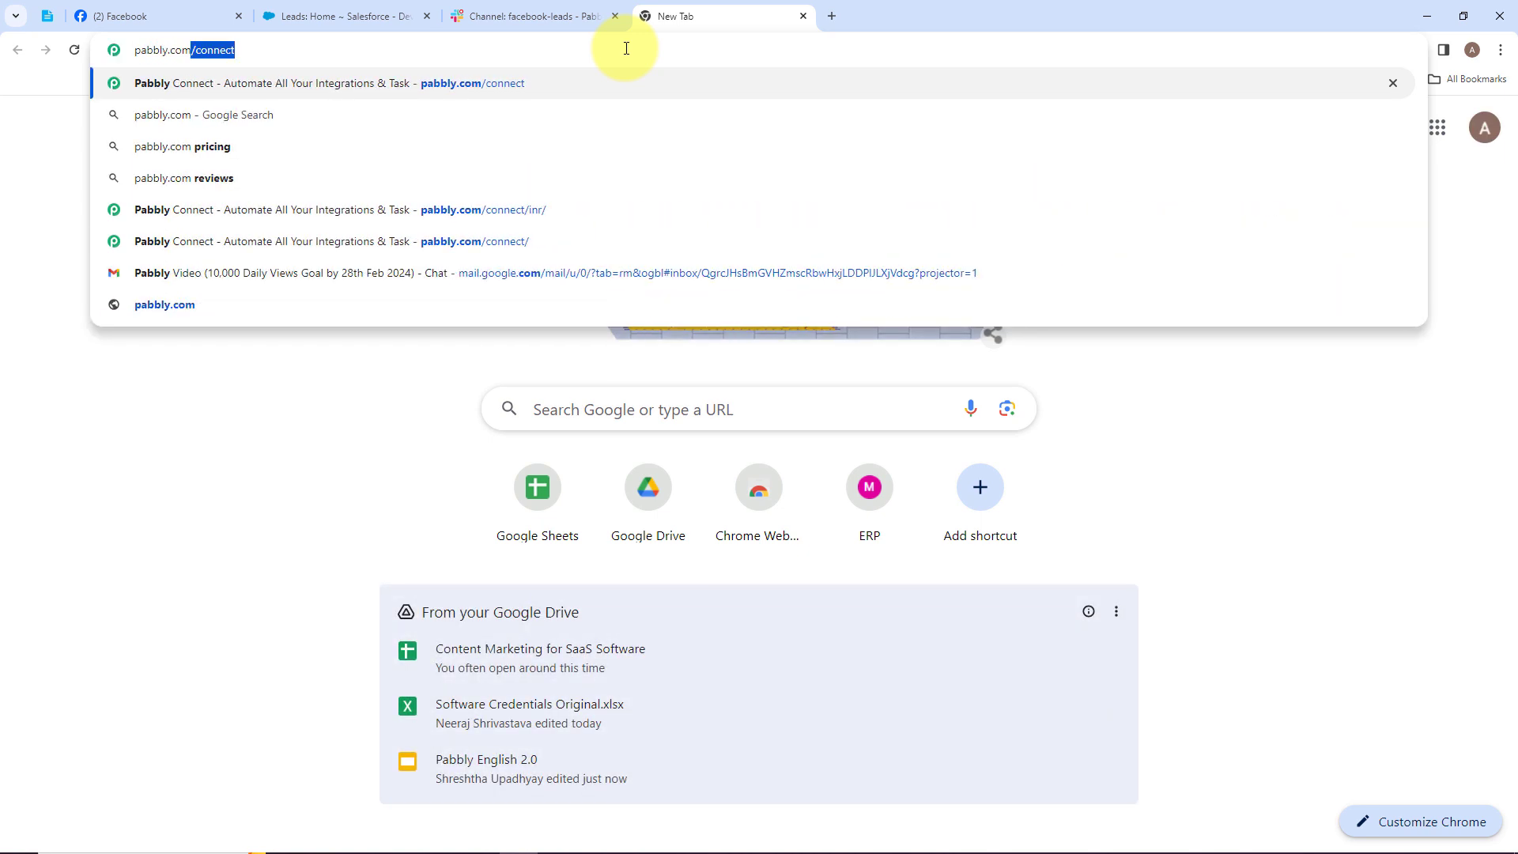
pyautogui.write('/conne')
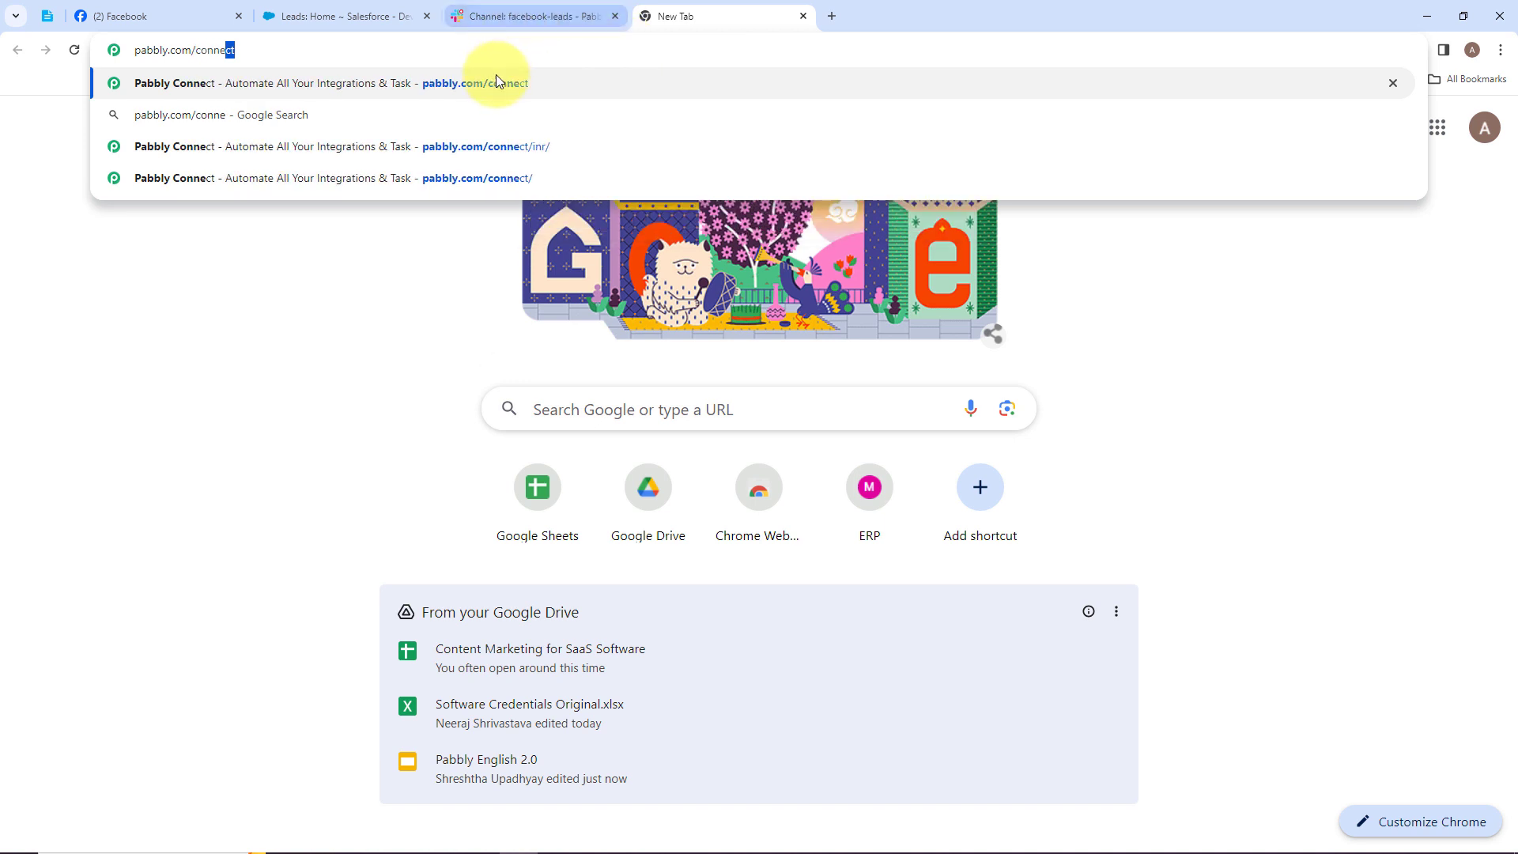
pyautogui.click(495, 78)
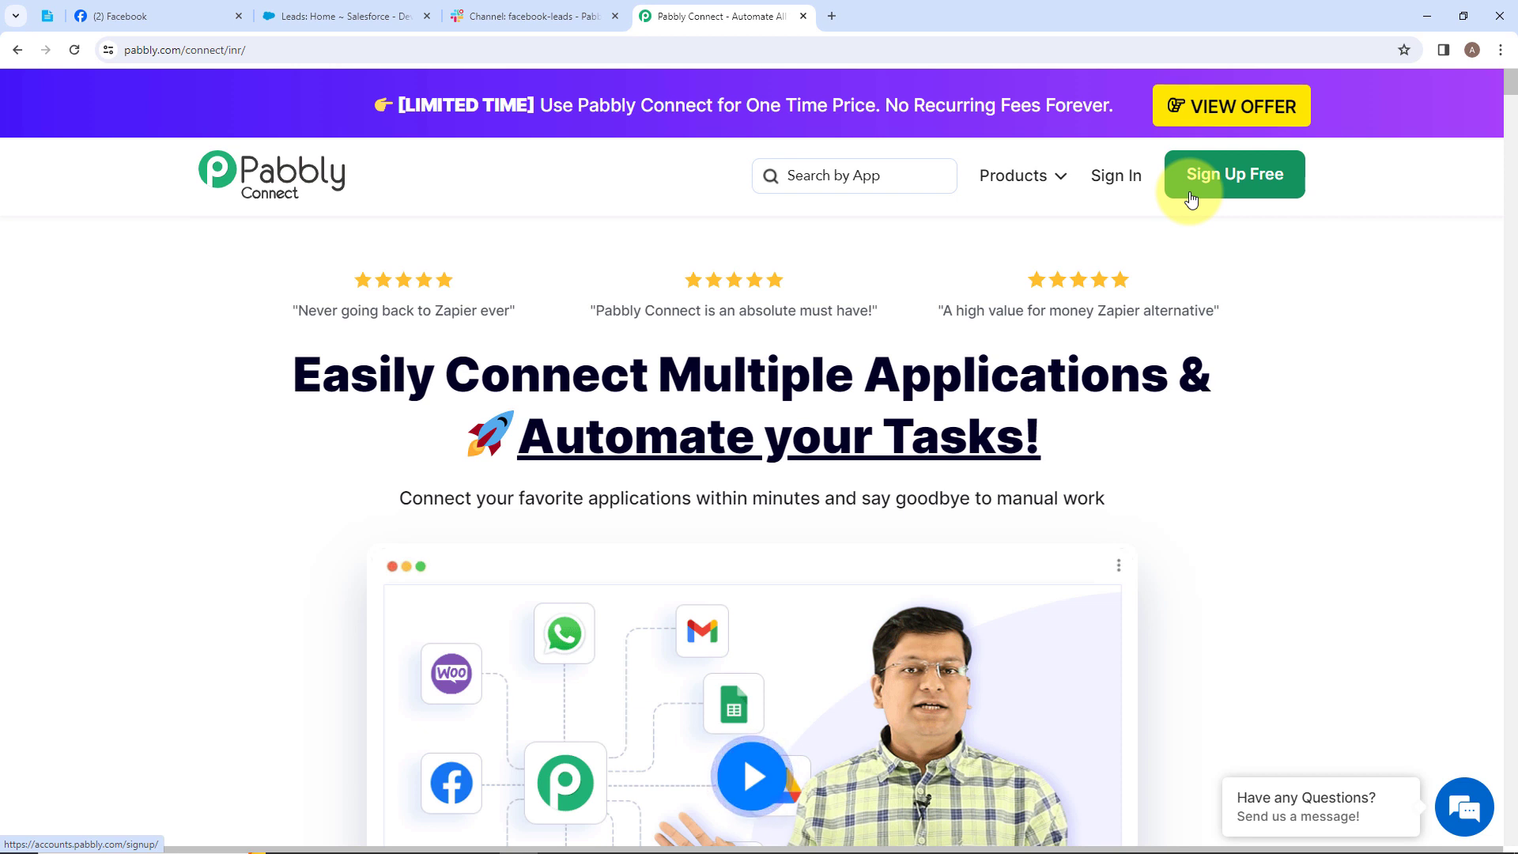
# - Sign in to Pabbly as an existing user and access the Pabbly Connect dashboard from the list of Pabbly apps
pyautogui.click(1117, 181)
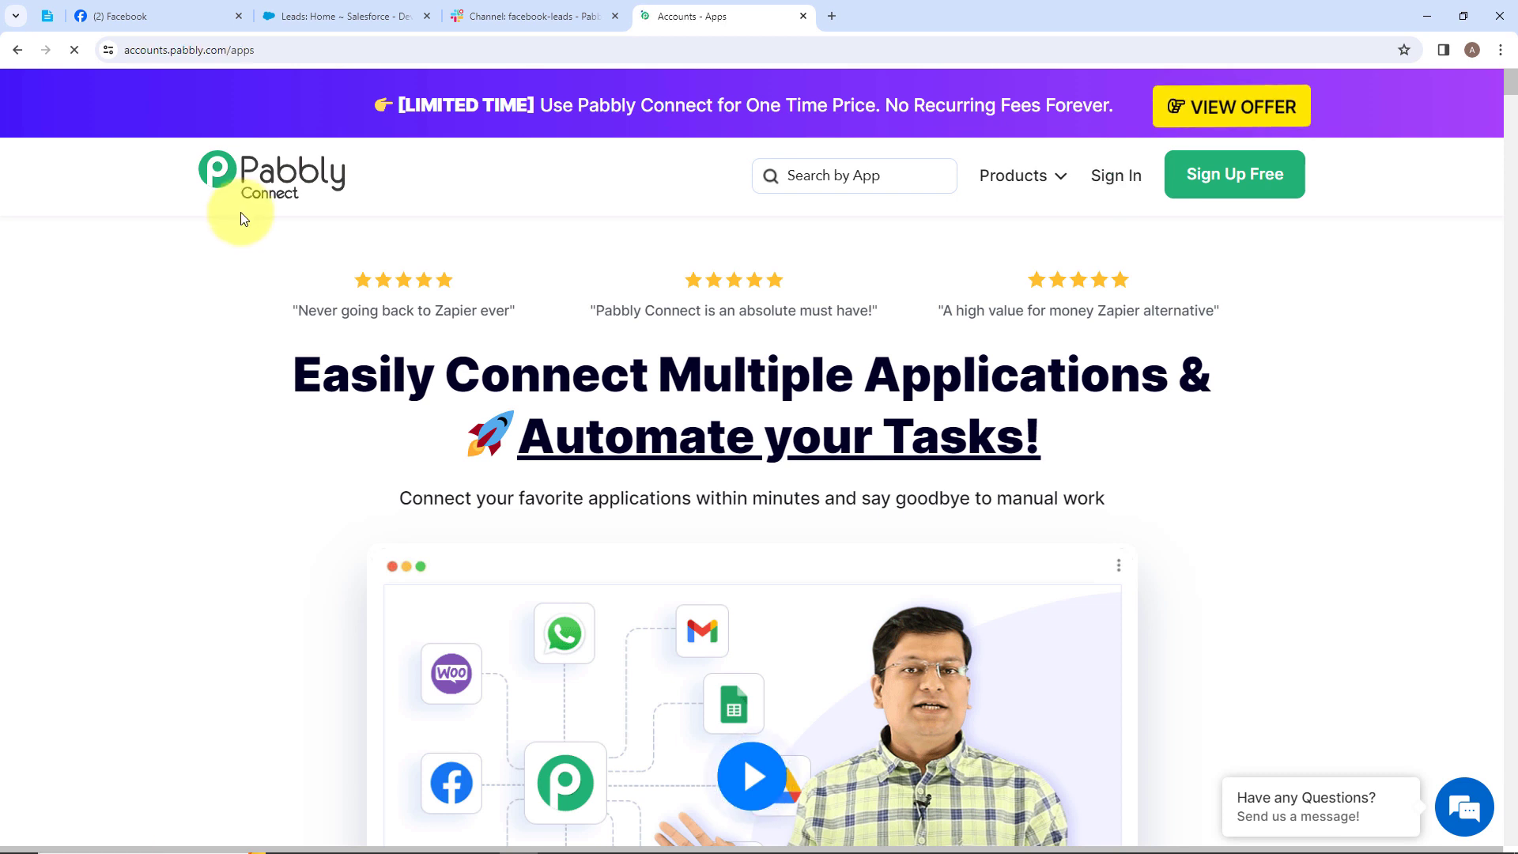
pyautogui.moveTo(195, 209); pyautogui.dragTo(395, 217)
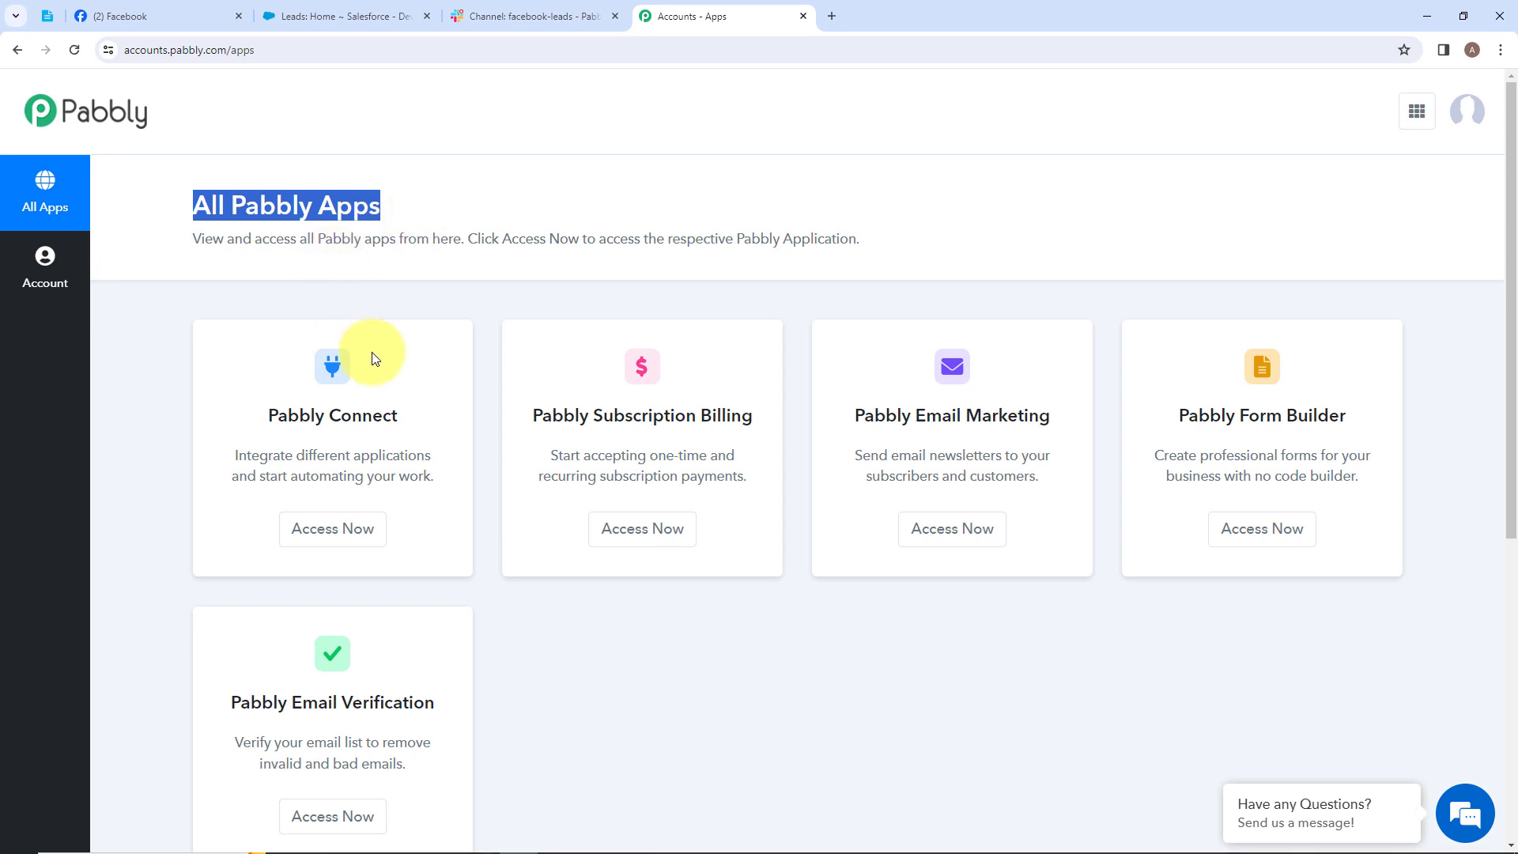
pyautogui.click(381, 440)
pyautogui.click(342, 529)
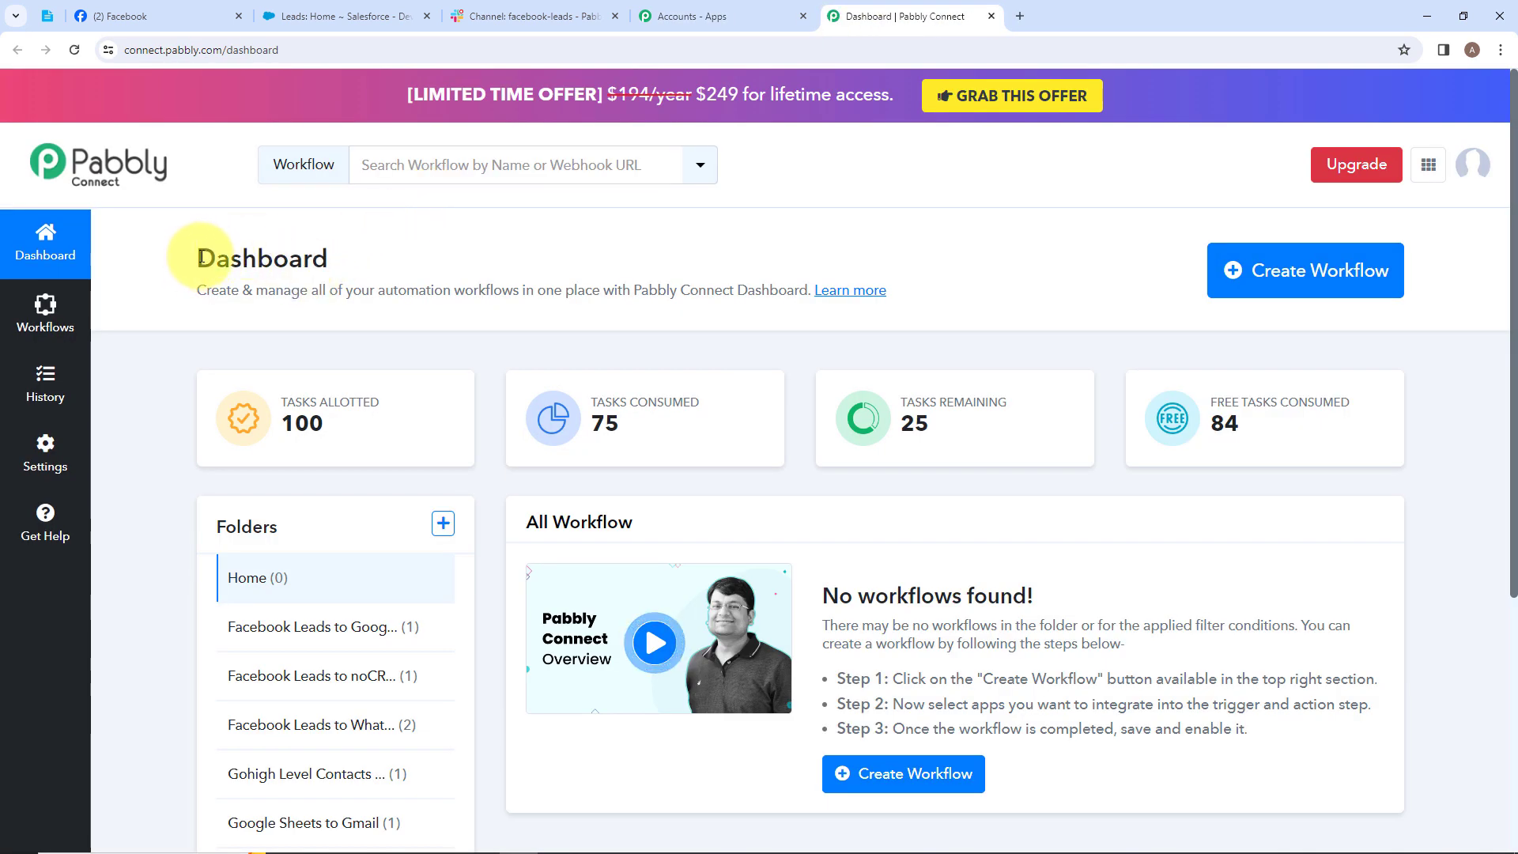
pyautogui.moveTo(202, 258); pyautogui.dragTo(348, 254)
pyautogui.click(371, 268)
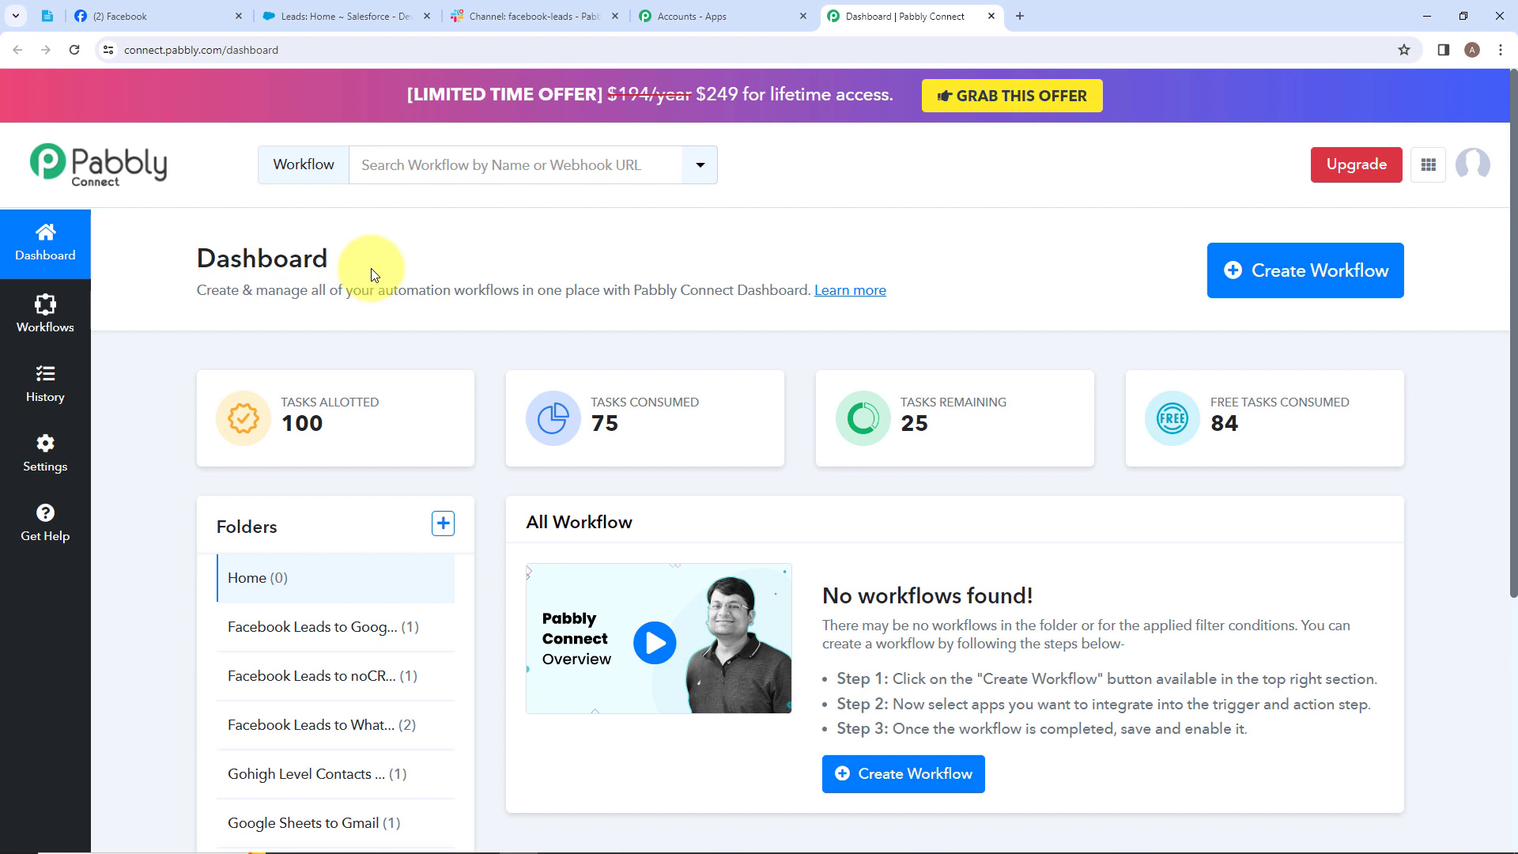
# - Create a new folder named "Facebook Leads" on the dashboard
pyautogui.click(443, 525)
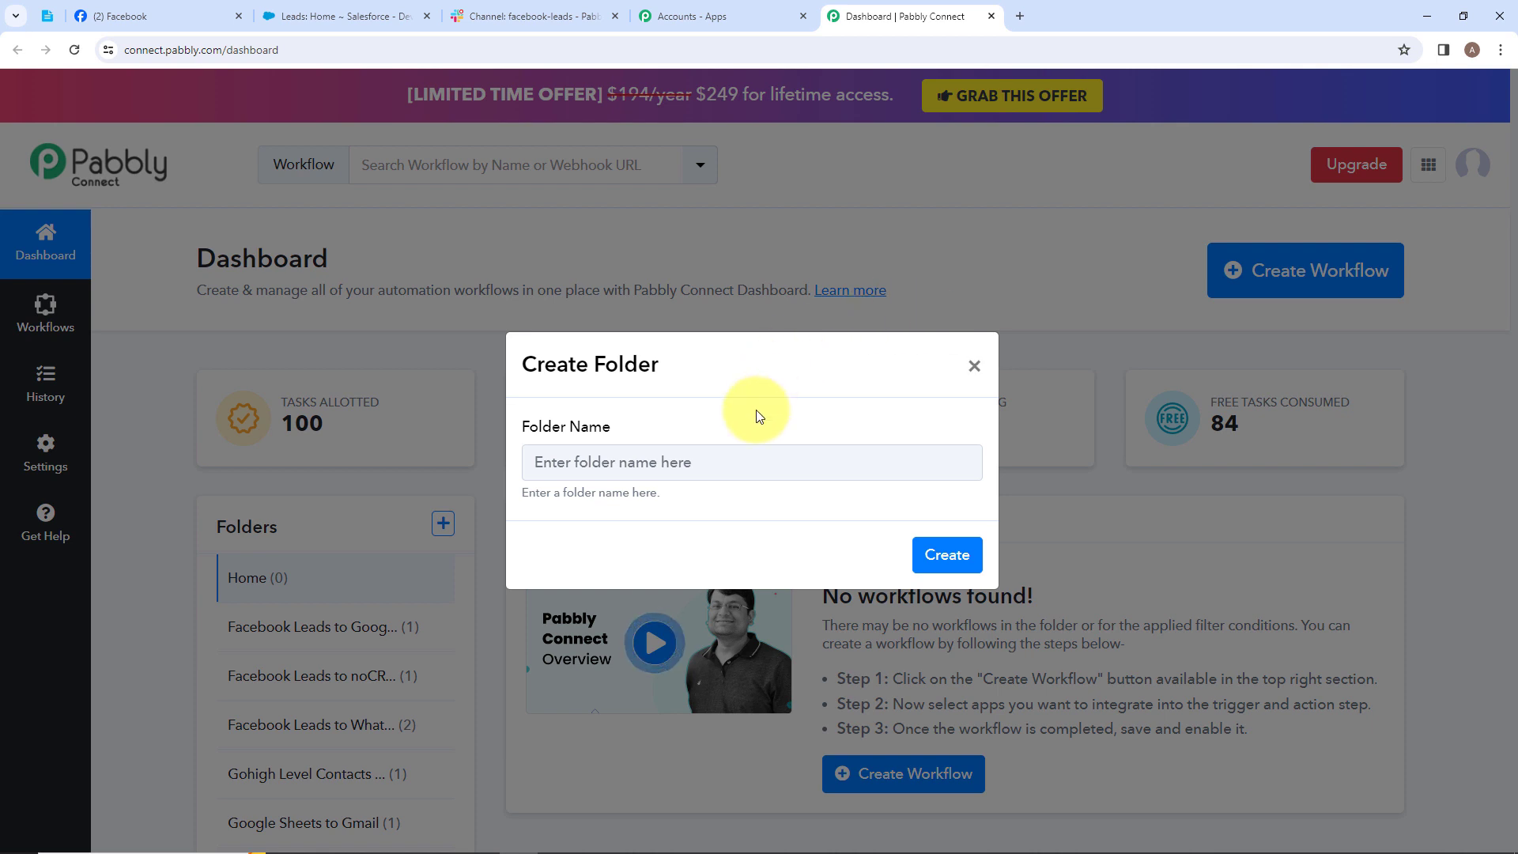
pyautogui.click(687, 463)
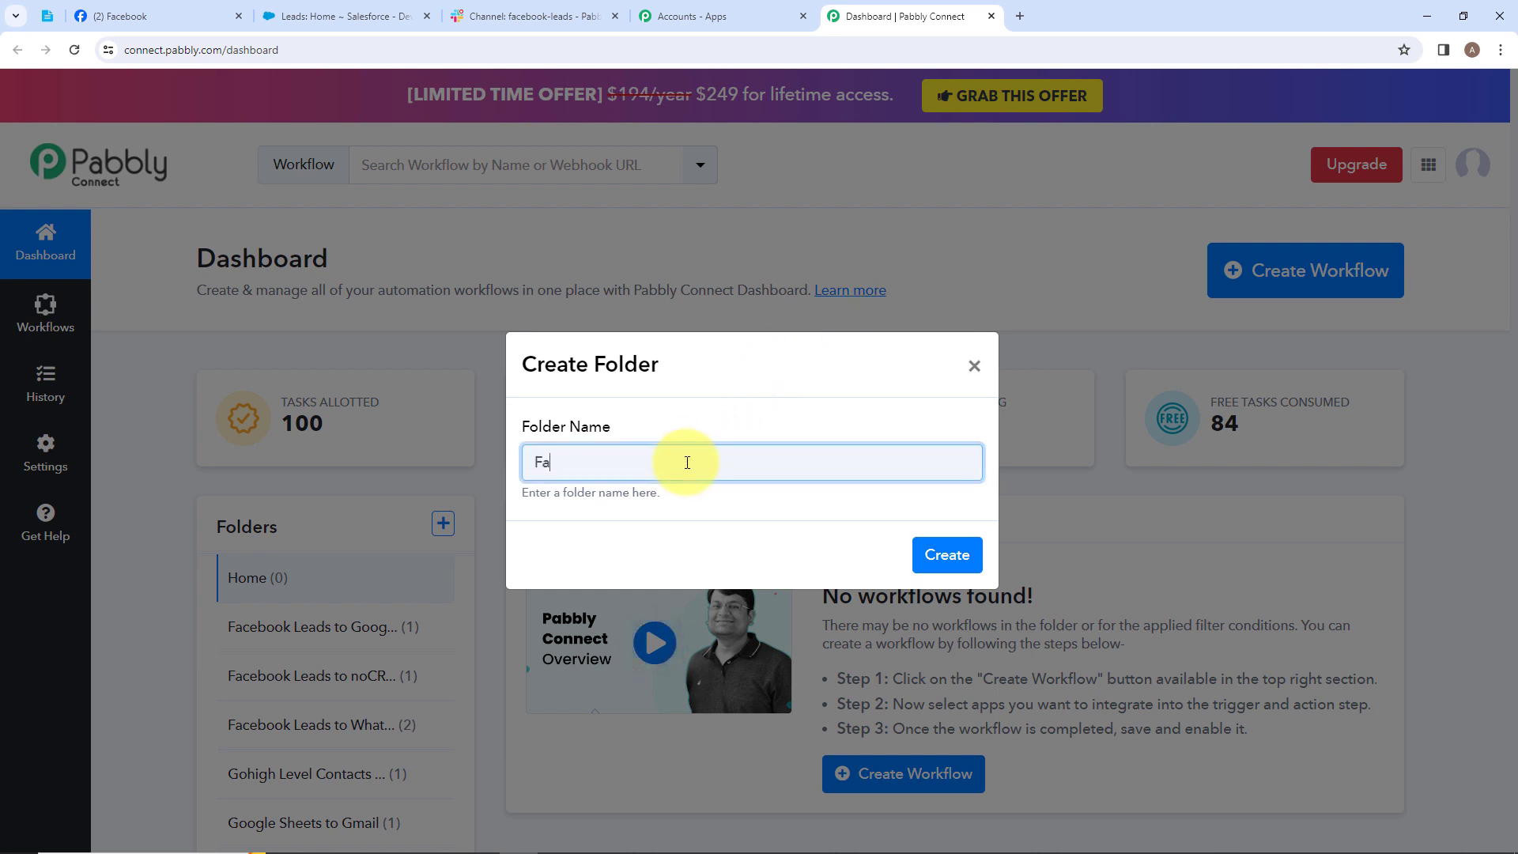
pyautogui.tripleClick(650, 461)
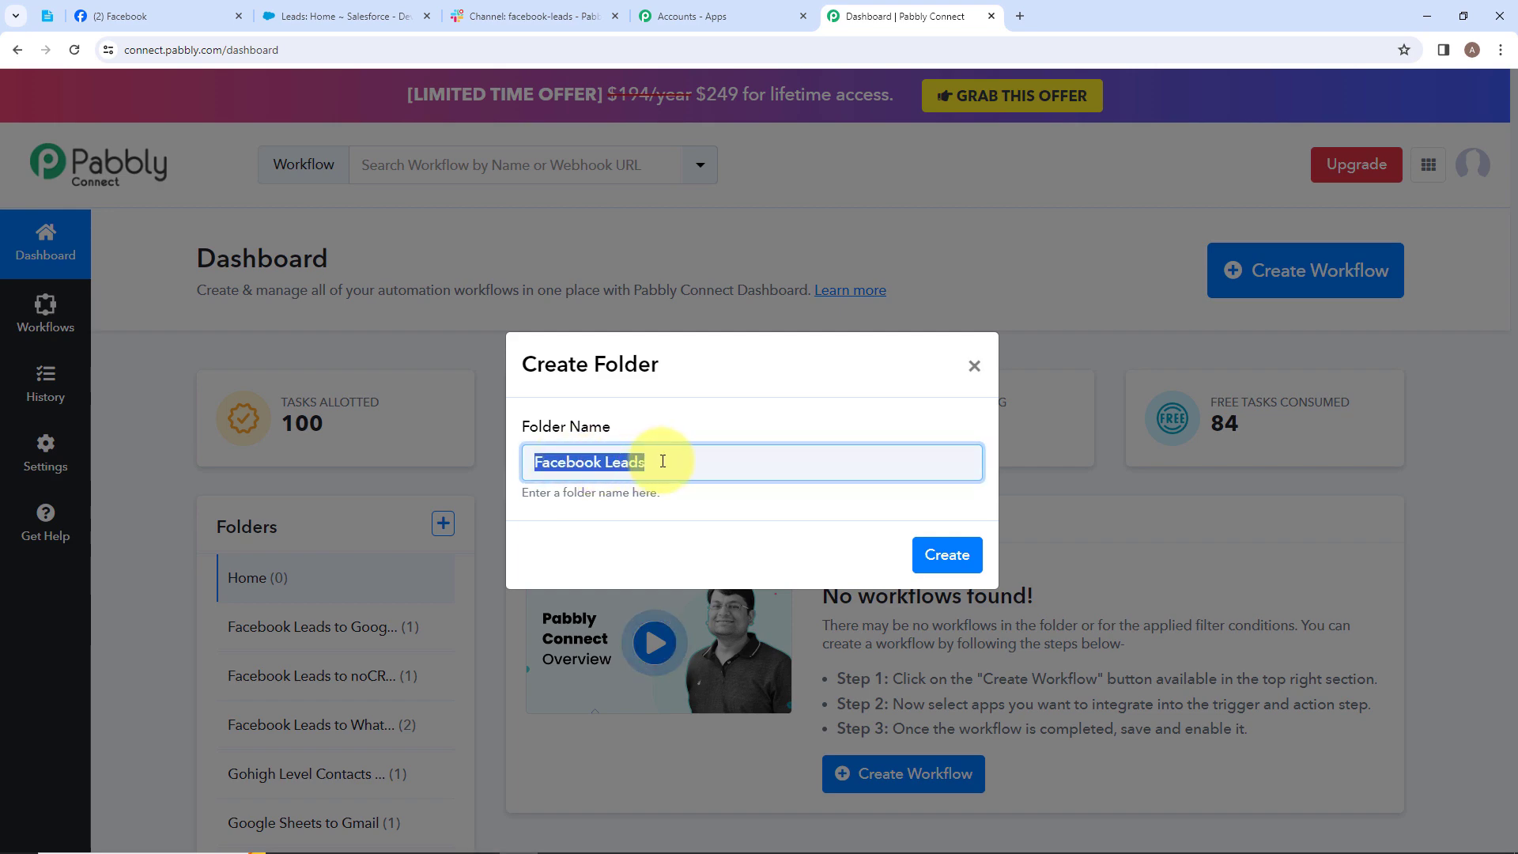
pyautogui.click(663, 461)
pyautogui.click(945, 551)
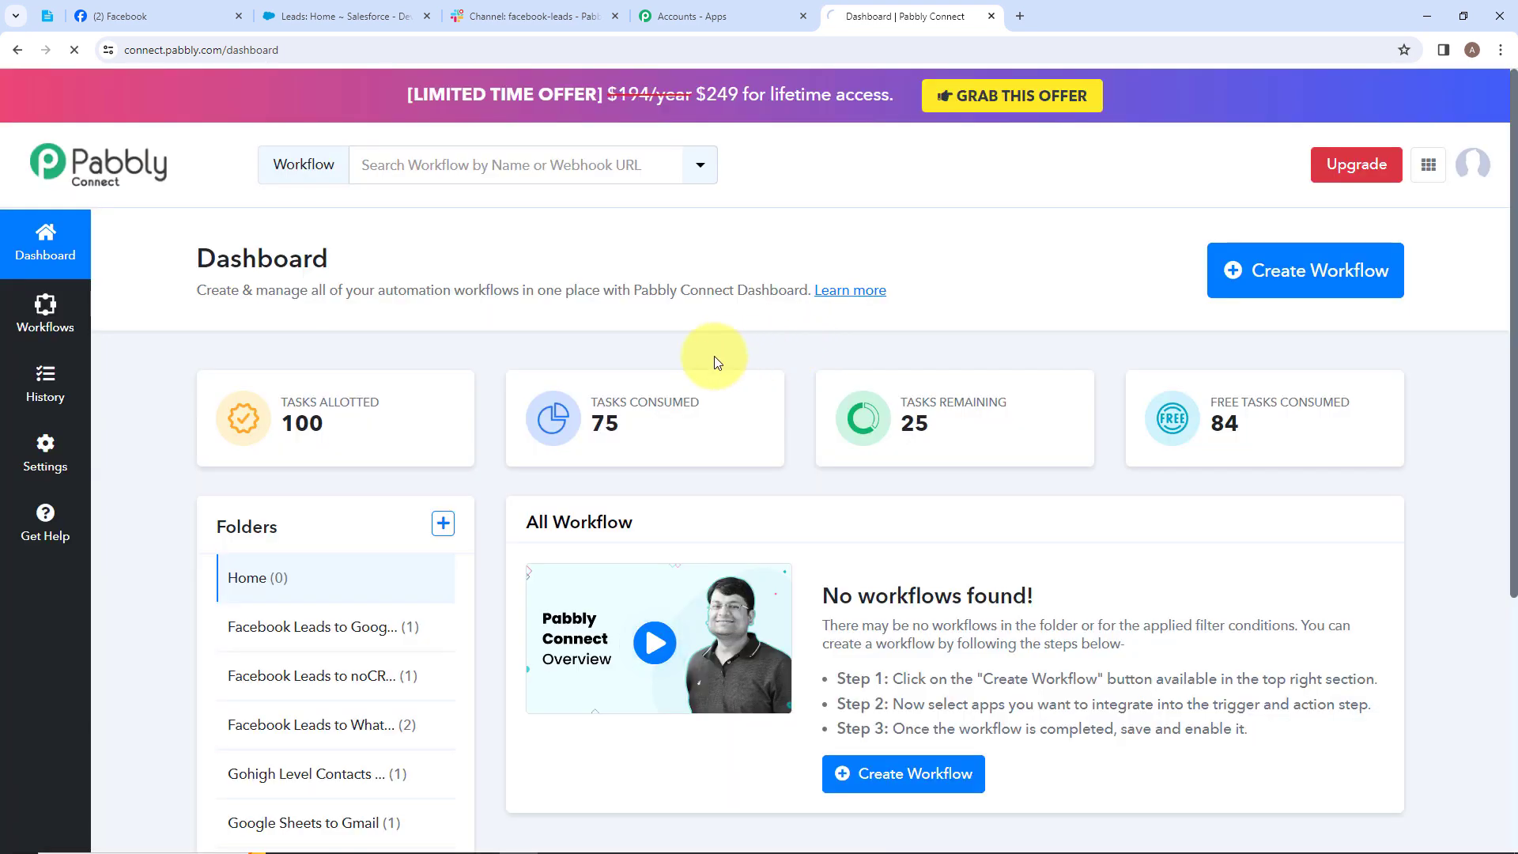
# - Create a workflow named "Add Facebook Leads to Salesforce & Send Slack Notification" in the Facebook Leads folder
pyautogui.click(336, 626)
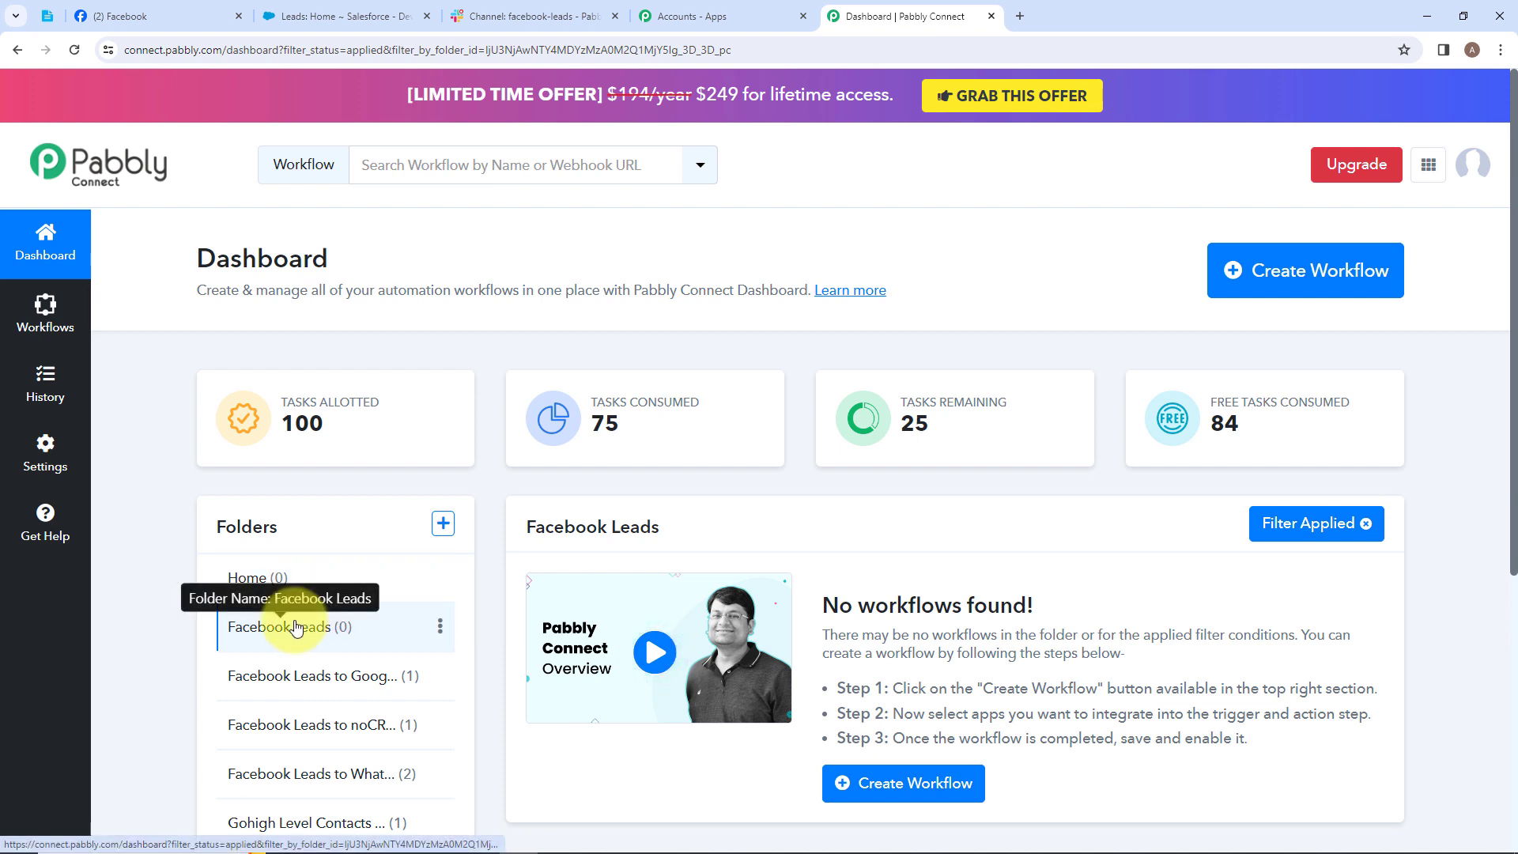
pyautogui.click(1303, 294)
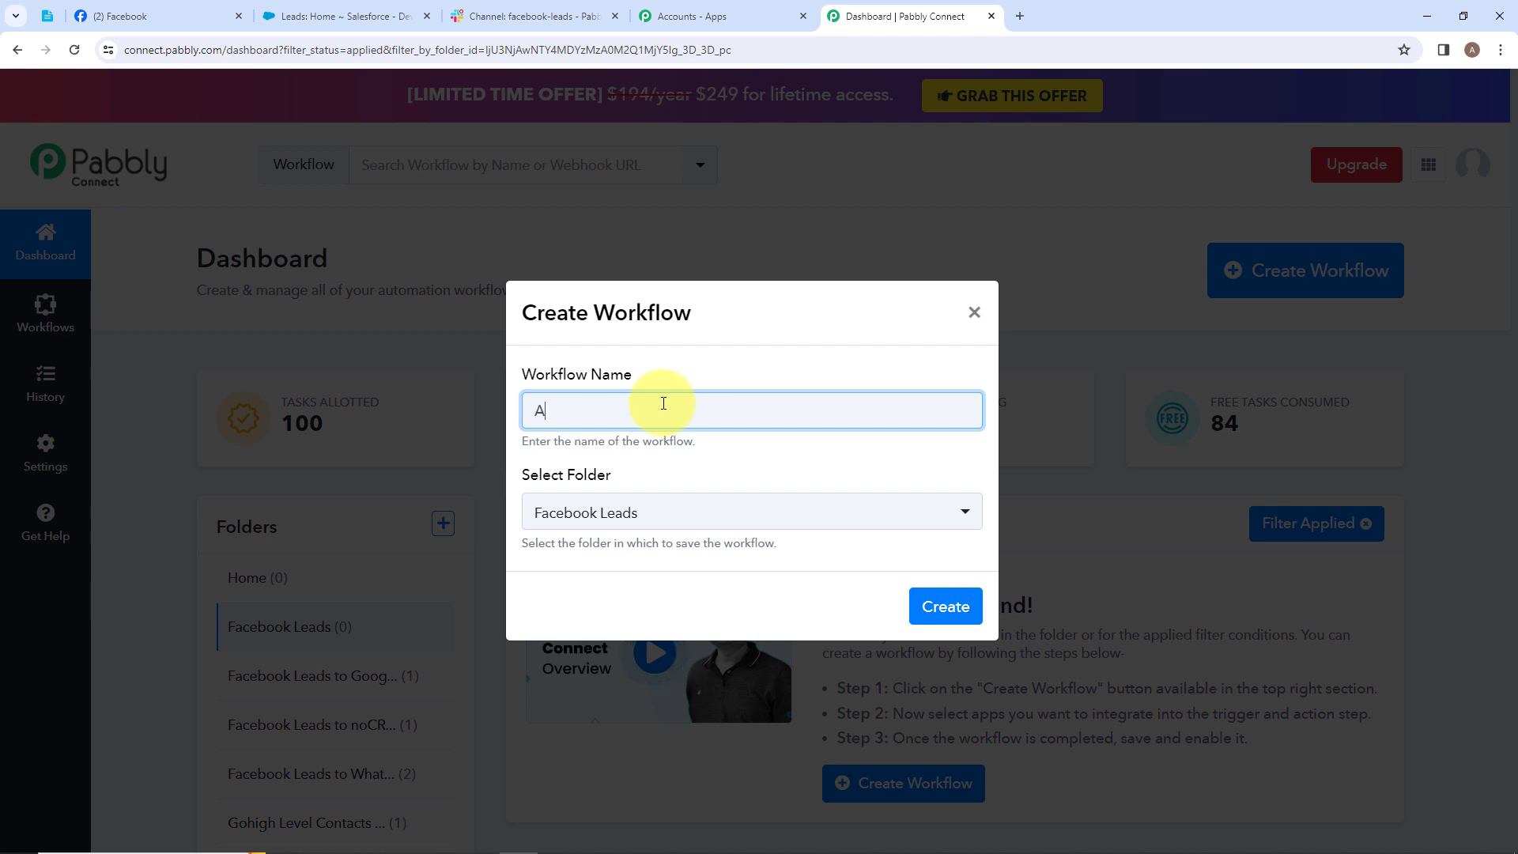
pyautogui.write('Add Facebook Leads to Salesforce & Send Slack Notification')
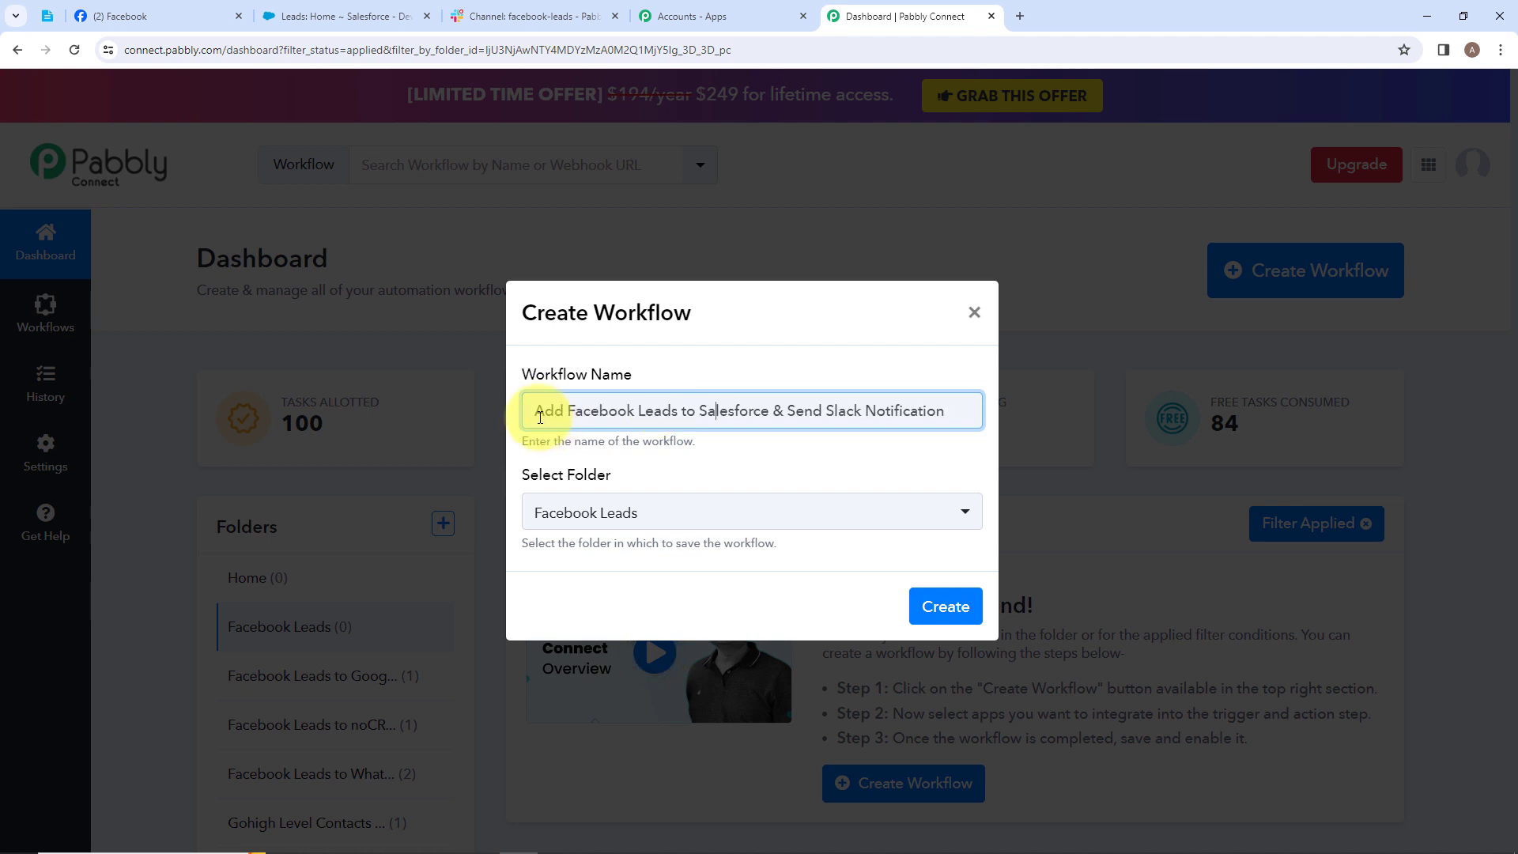
pyautogui.moveTo(542, 410); pyautogui.dragTo(922, 410)
pyautogui.click(950, 410)
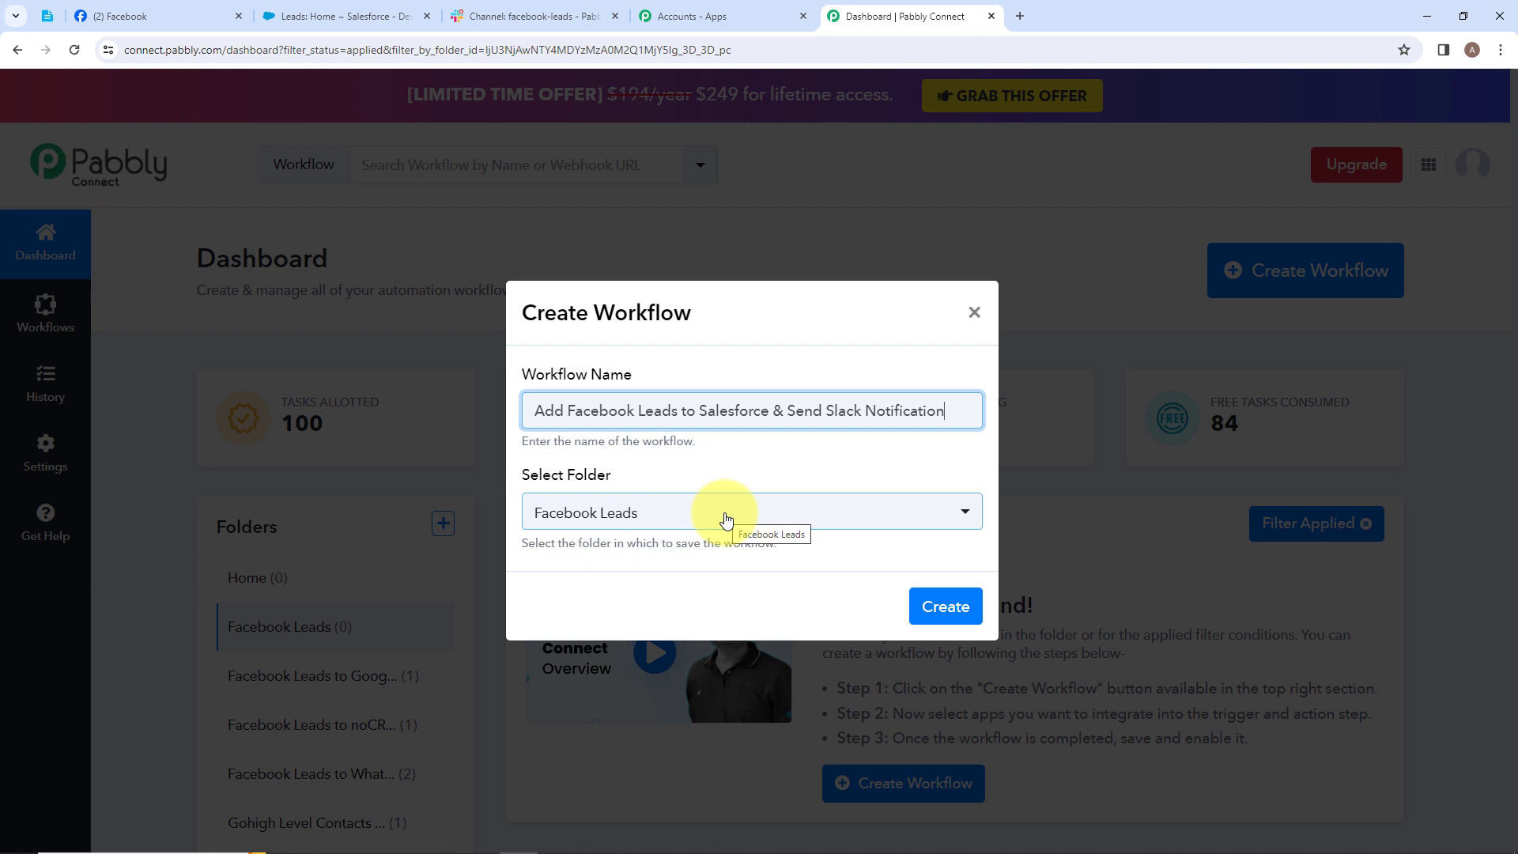
pyautogui.click(965, 519)
pyautogui.scroll(-2, 756, 320)
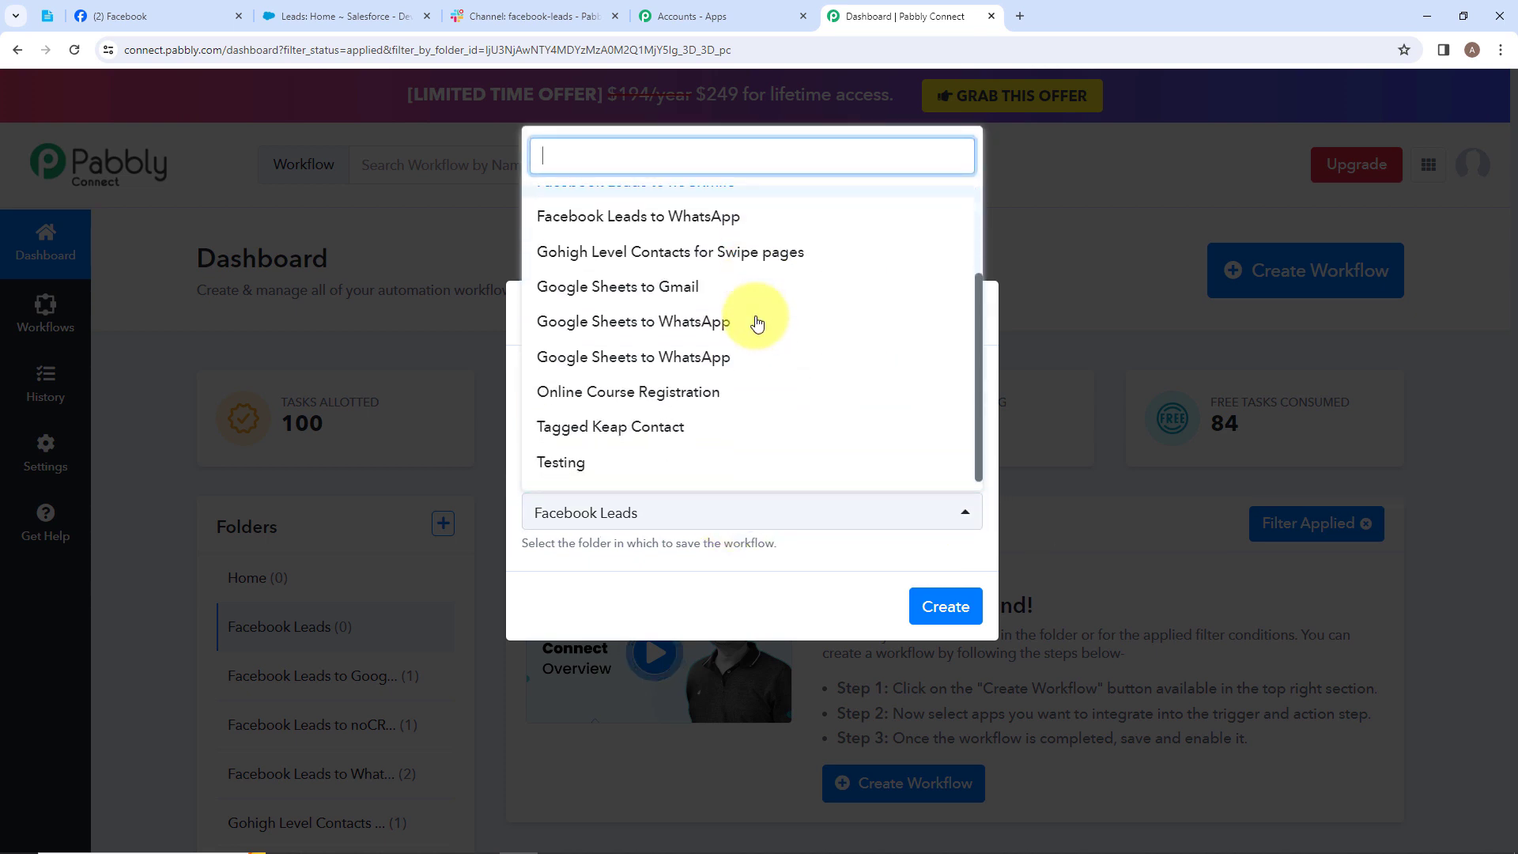
pyautogui.click(722, 558)
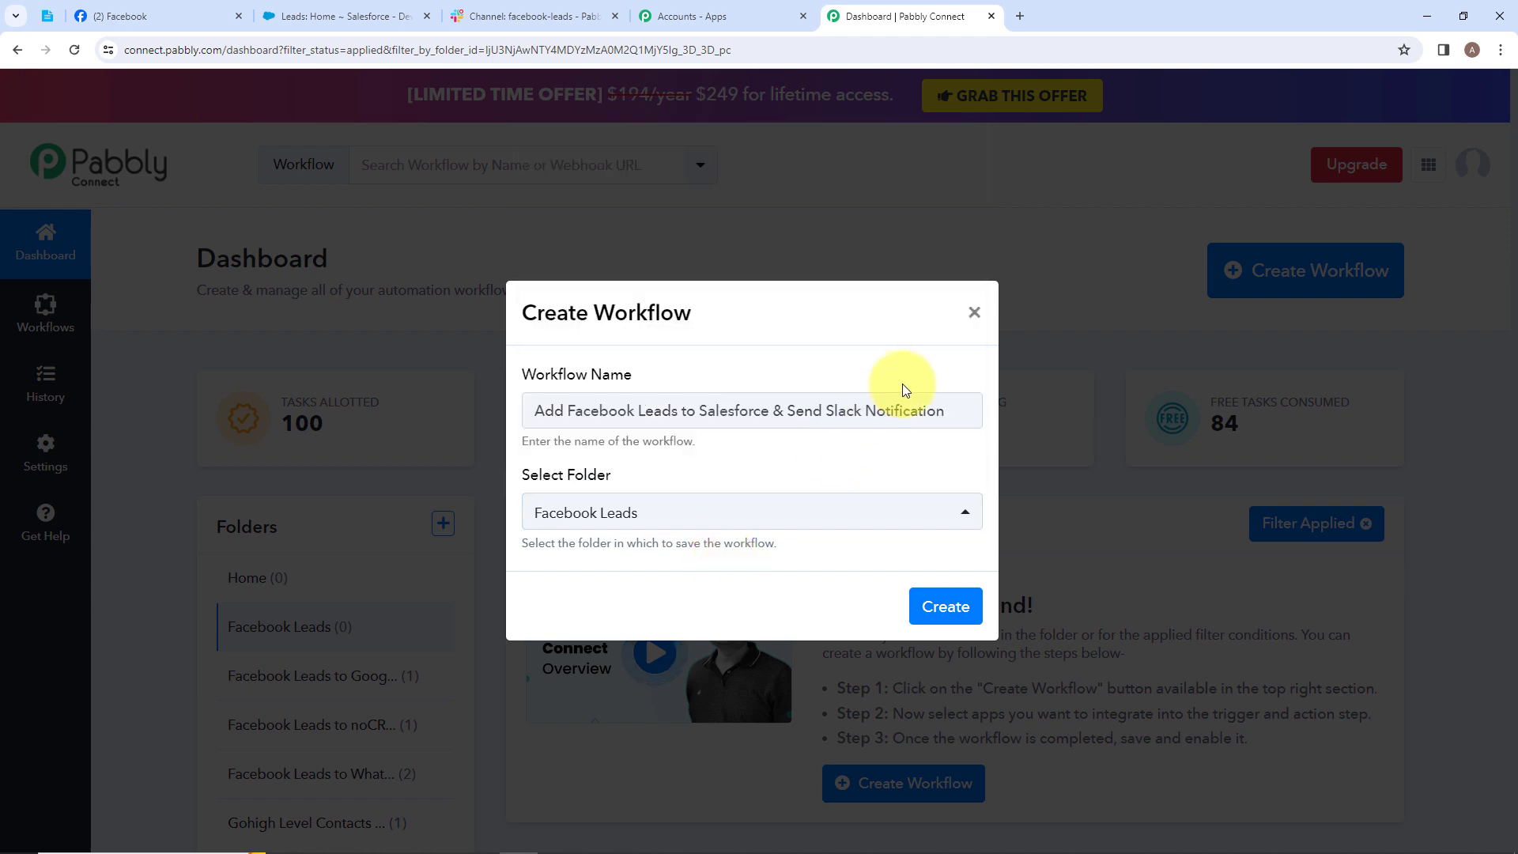
pyautogui.click(941, 607)
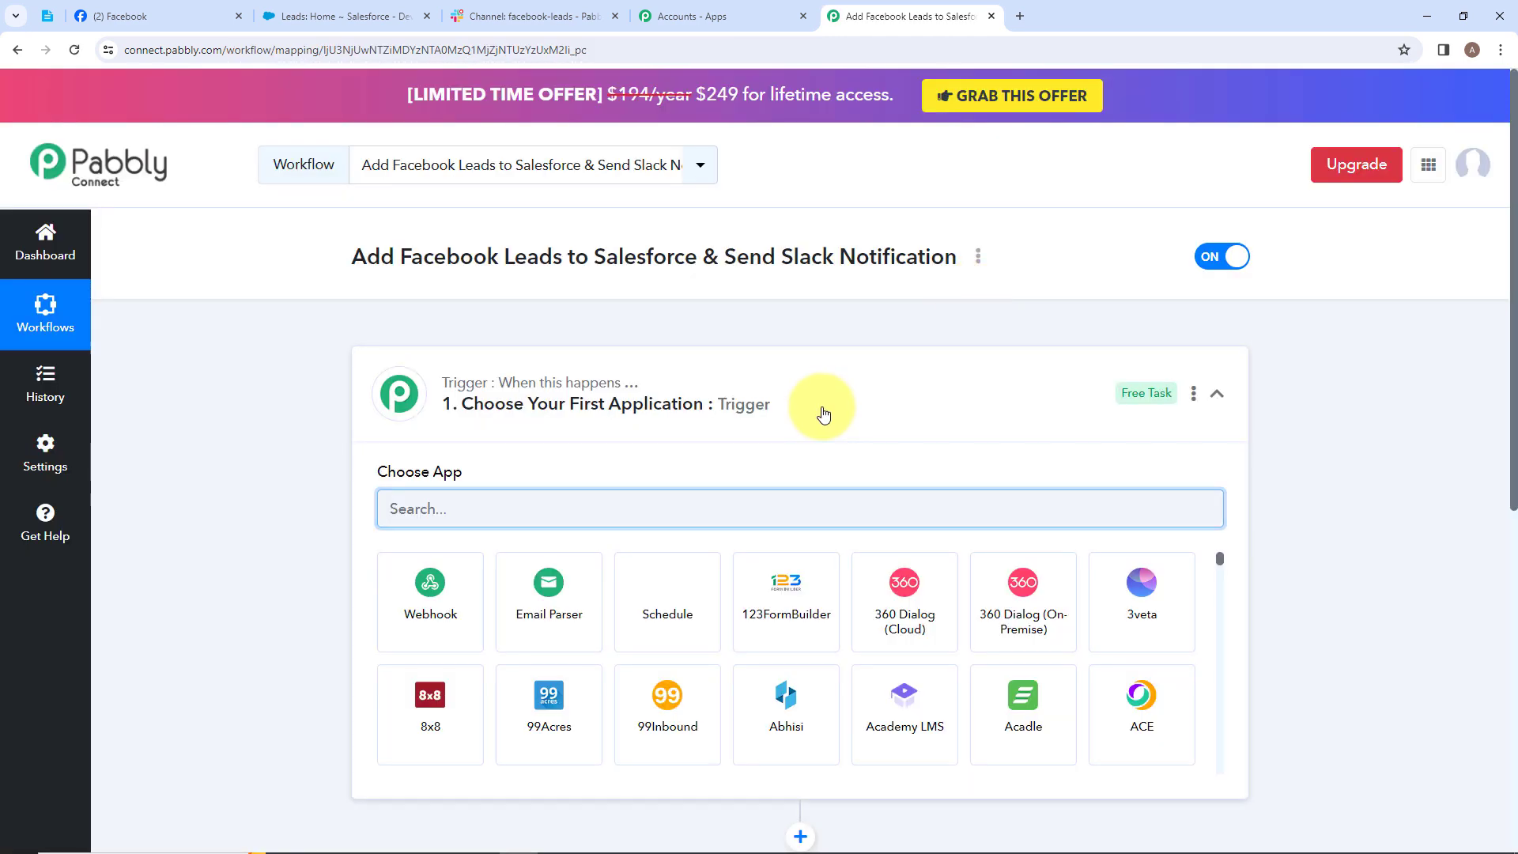
# - Set the workflow's trigger app to Facebook Lead Ads with New Lead (Instant) as the trigger event
pyautogui.click(823, 400)
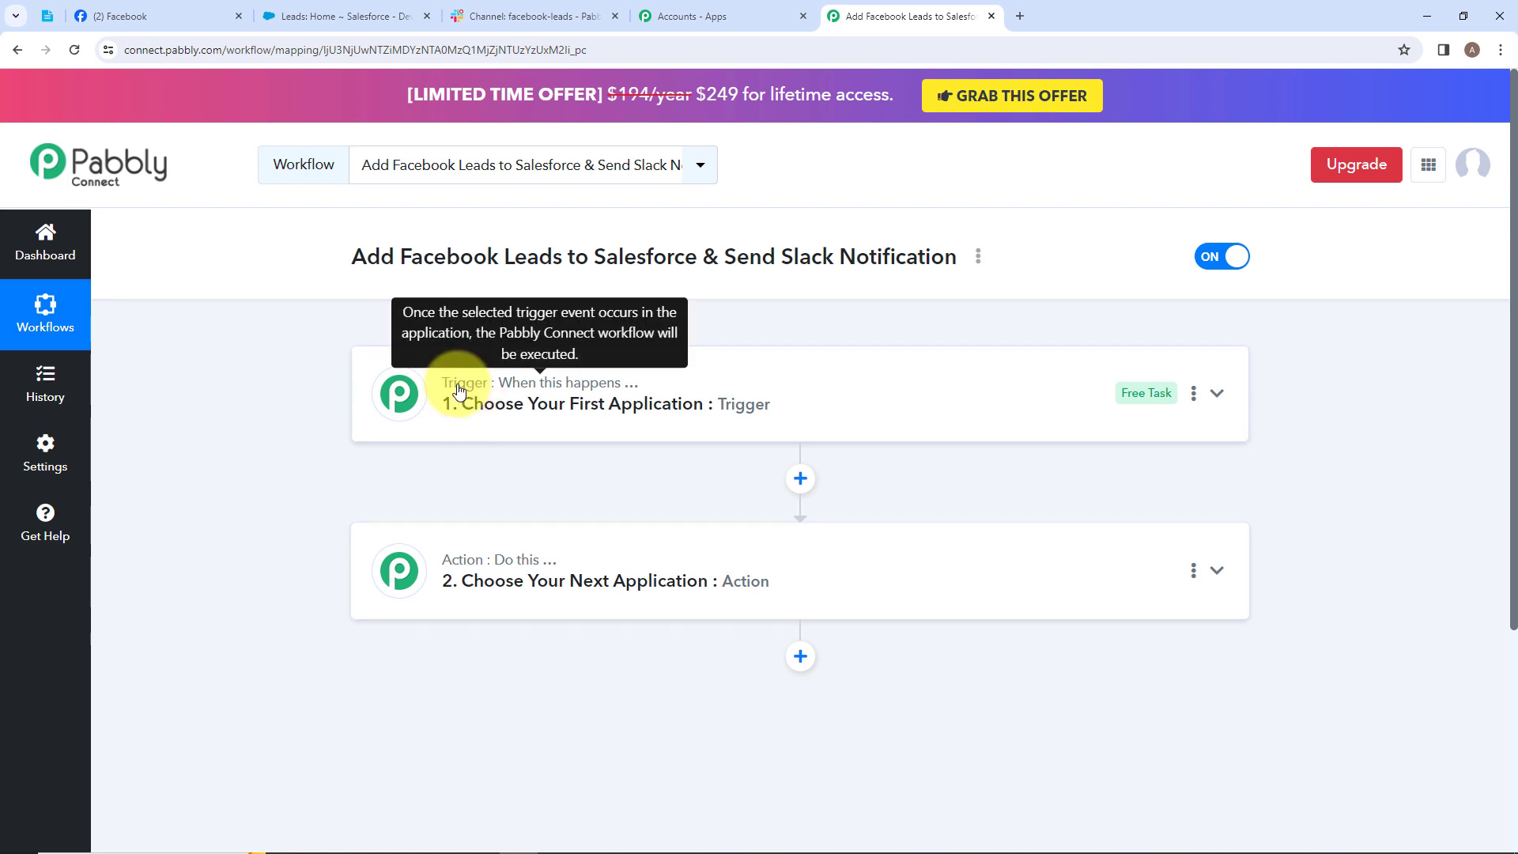
pyautogui.moveTo(508, 575)
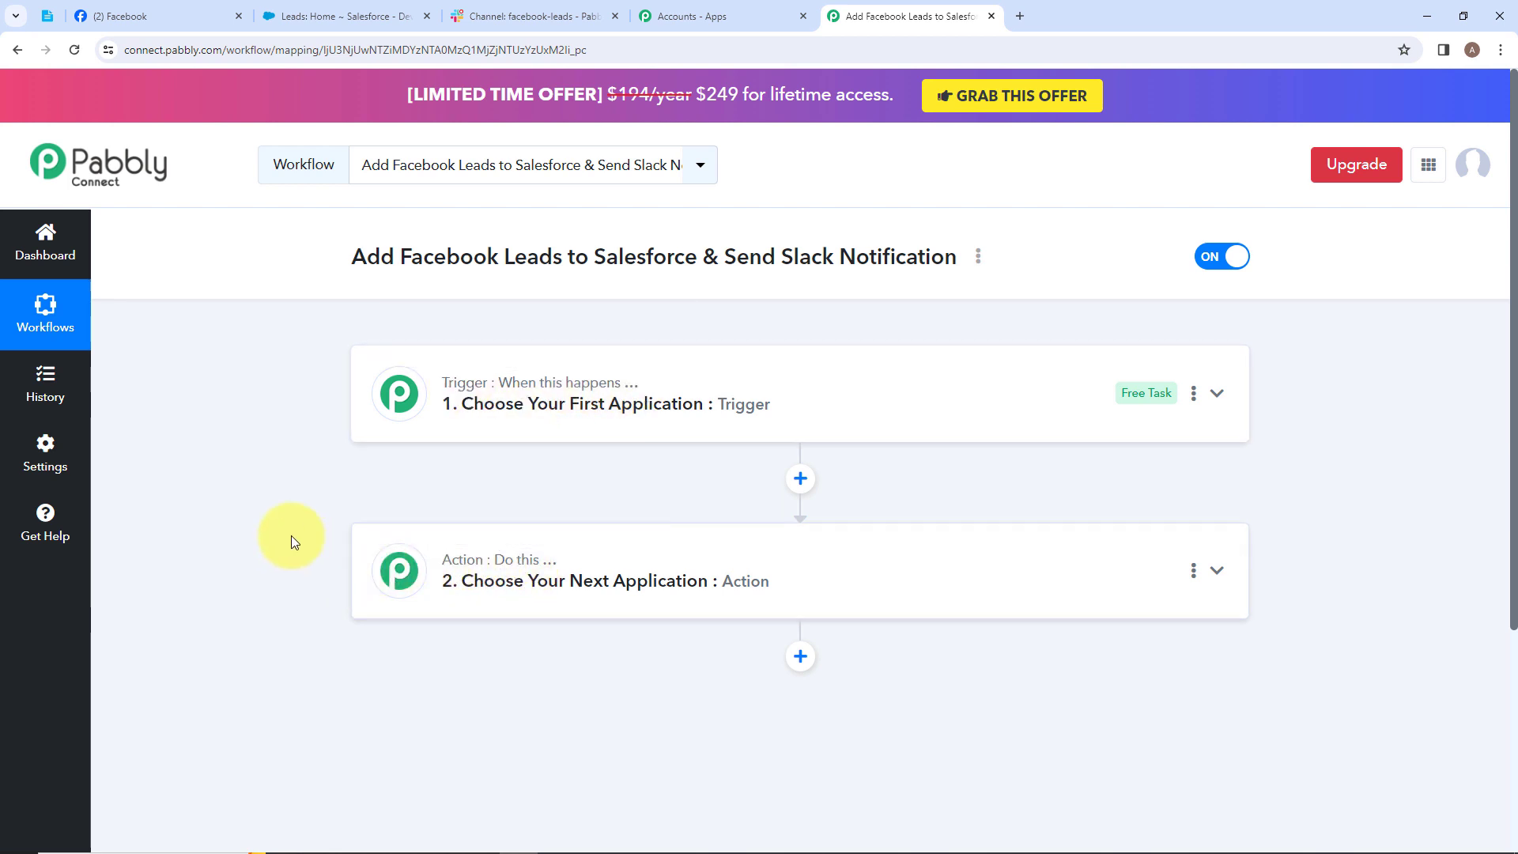
pyautogui.click(553, 383)
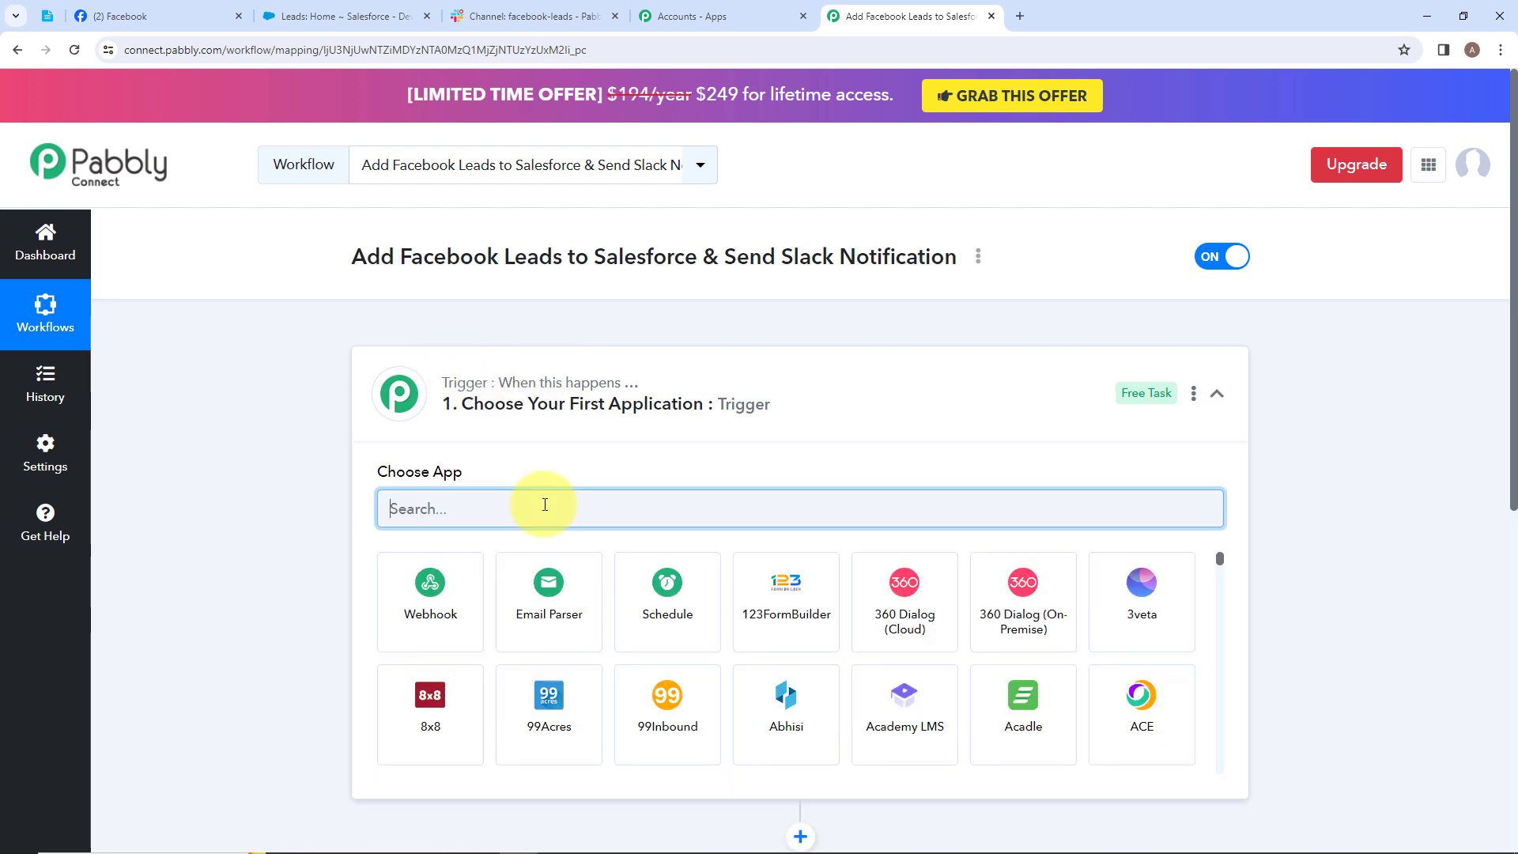
pyautogui.write('Face')
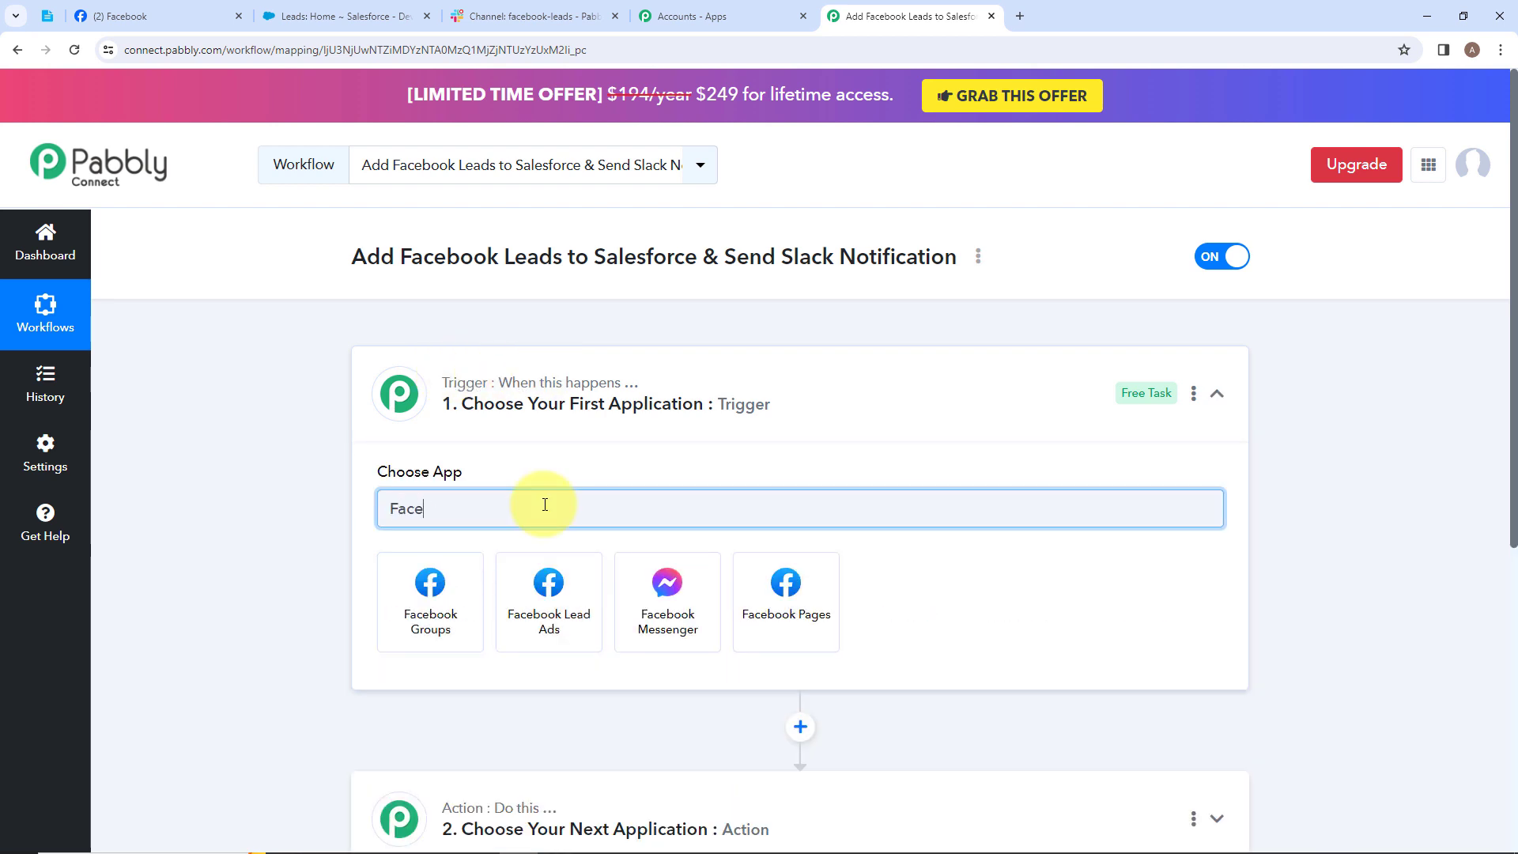
pyautogui.click(545, 581)
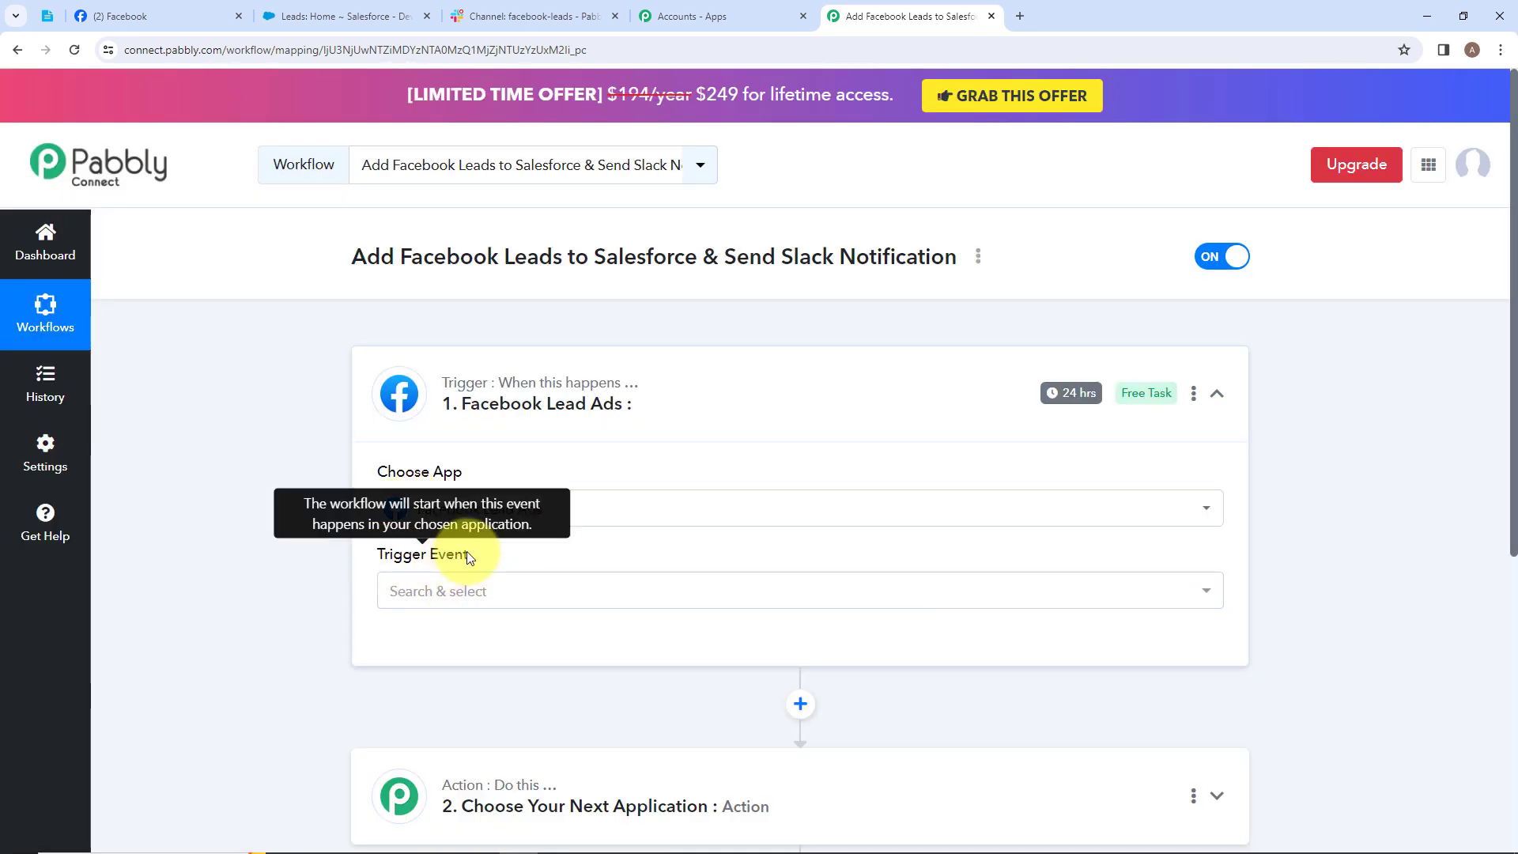
pyautogui.click(545, 598)
pyautogui.scroll(-1, 494, 620)
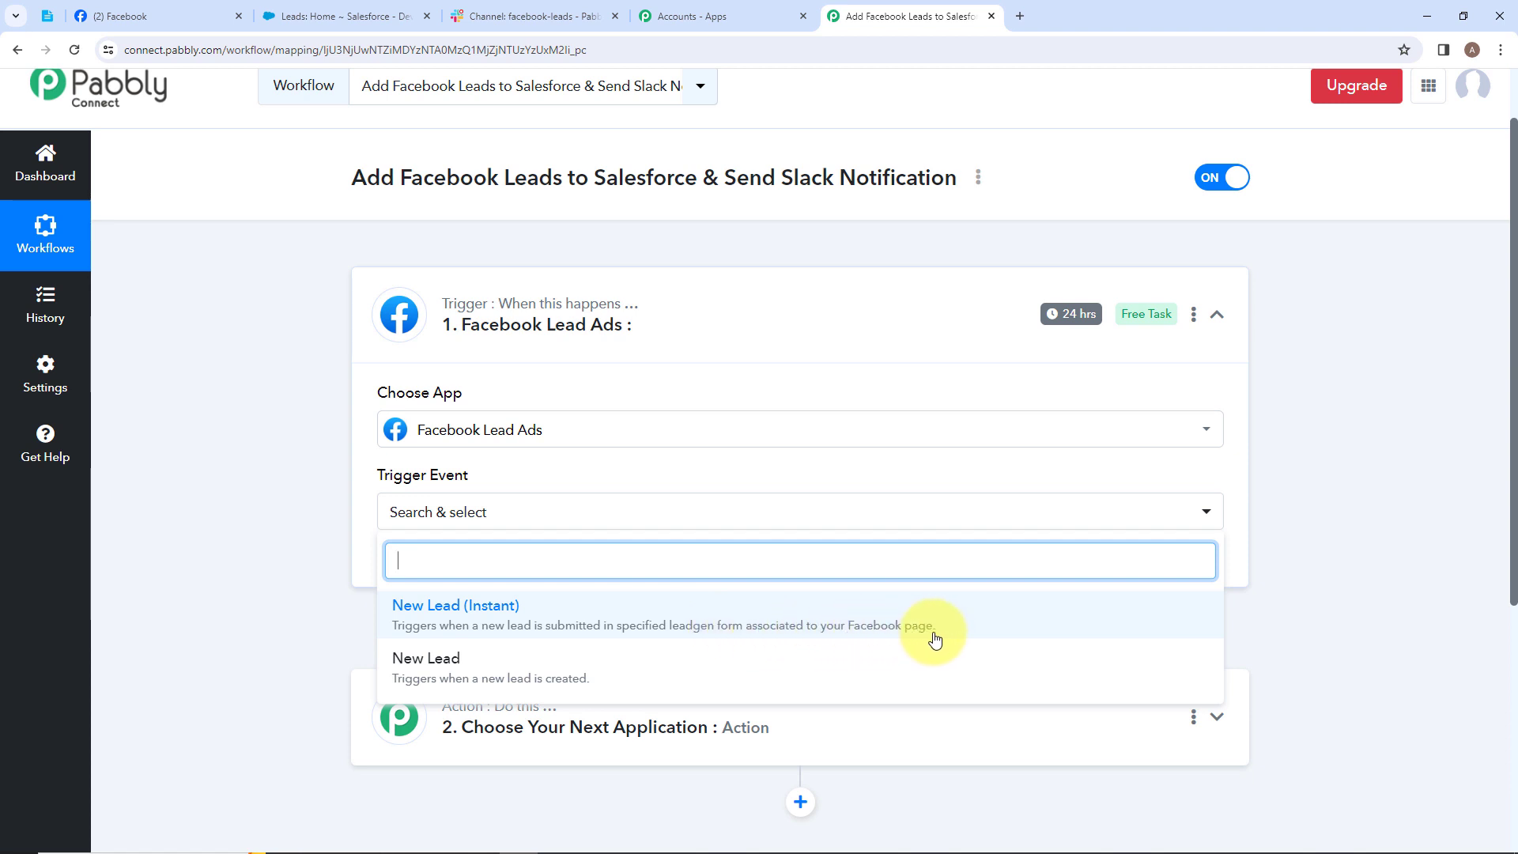
pyautogui.click(569, 615)
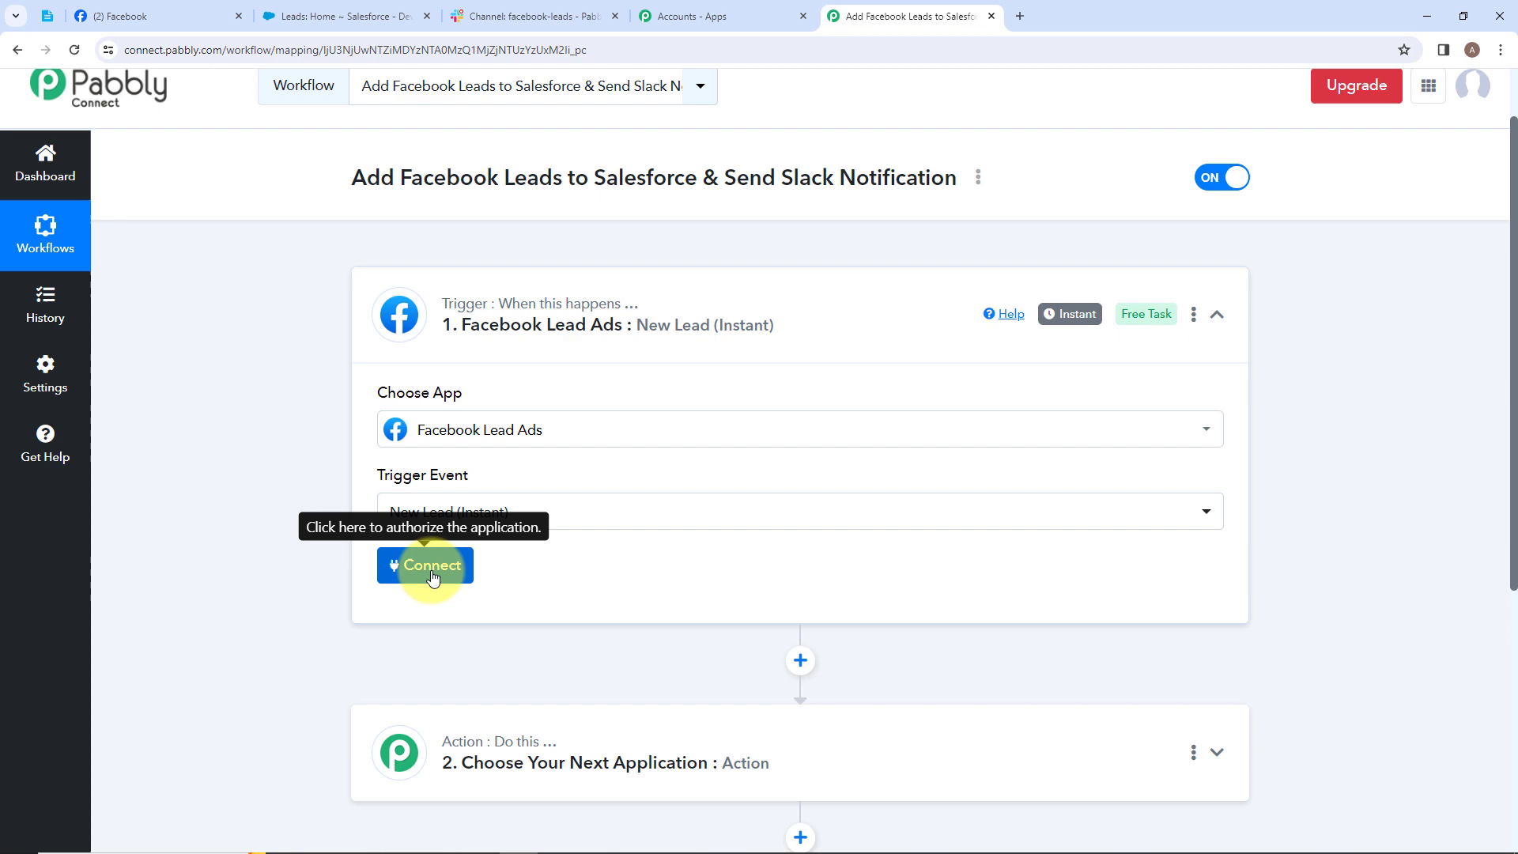
# - Connect the trigger to Facebook Lead Ads through a new connection, authorizing it by continuing with the offered Facebook account
pyautogui.click(427, 565)
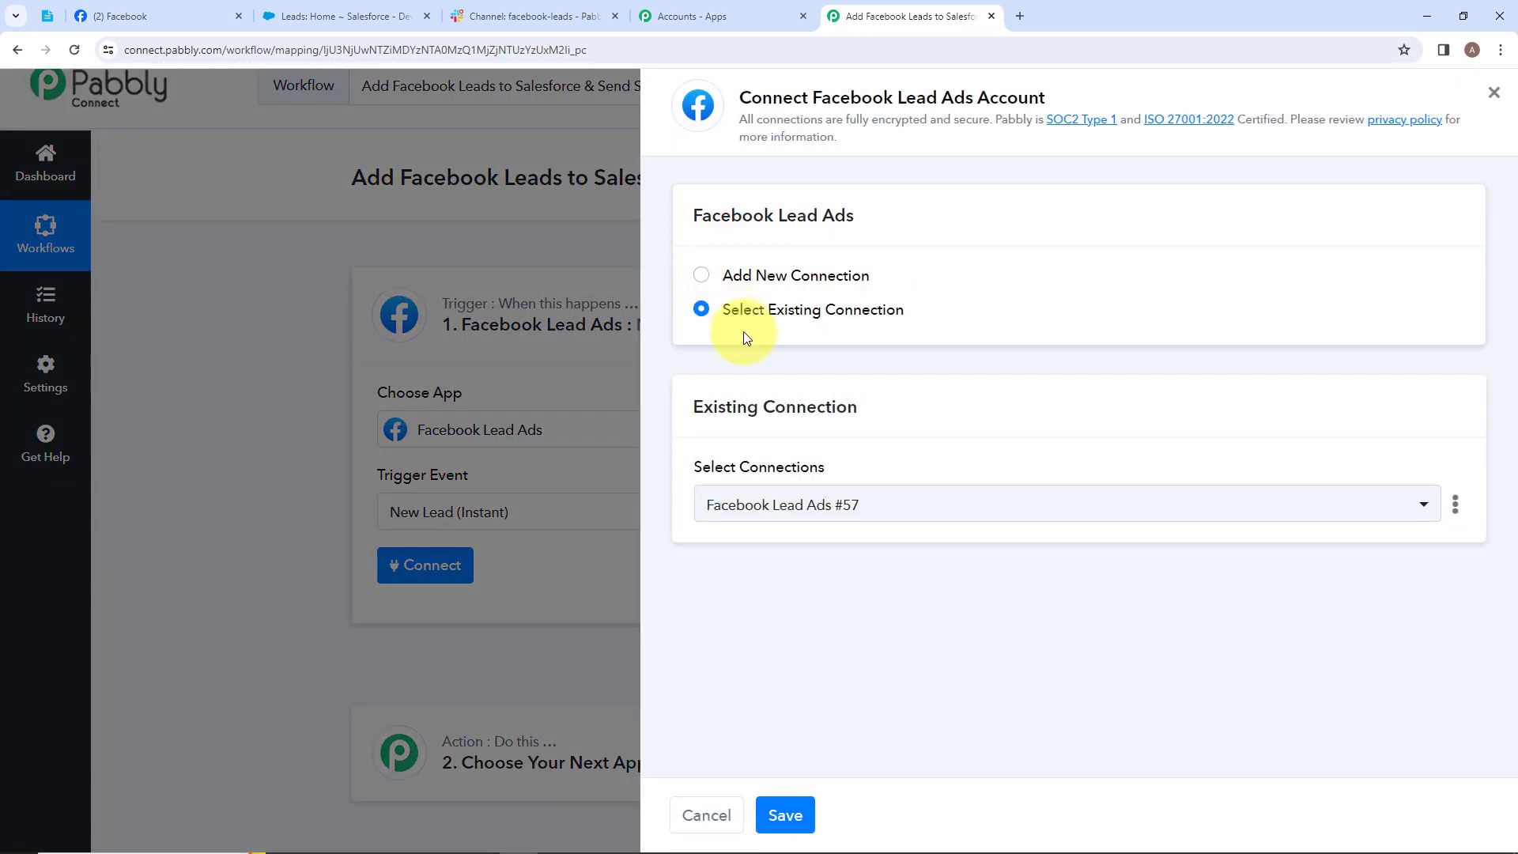
pyautogui.click(703, 278)
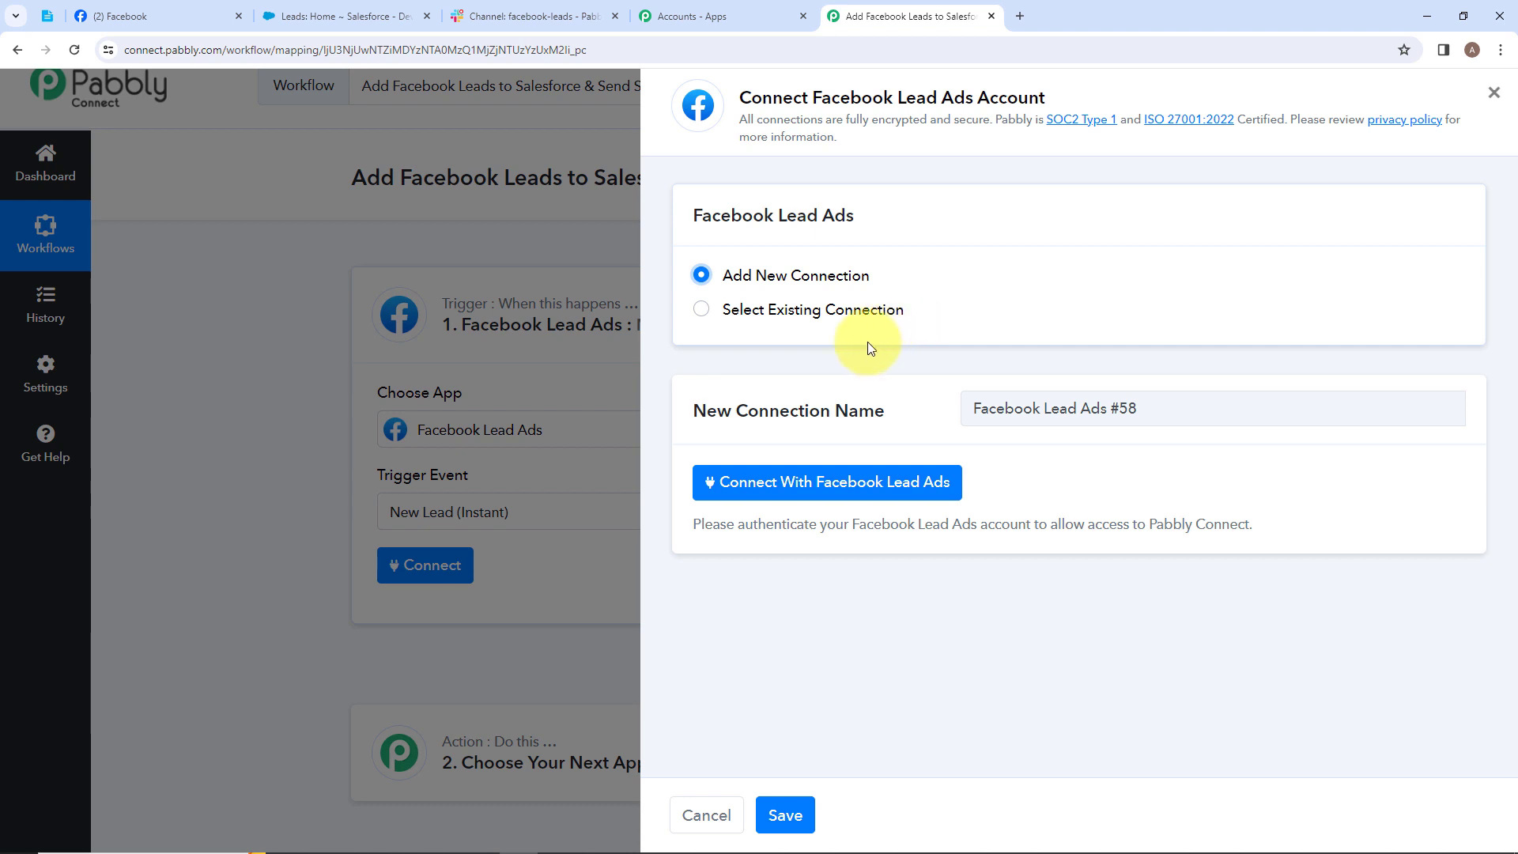
pyautogui.click(747, 485)
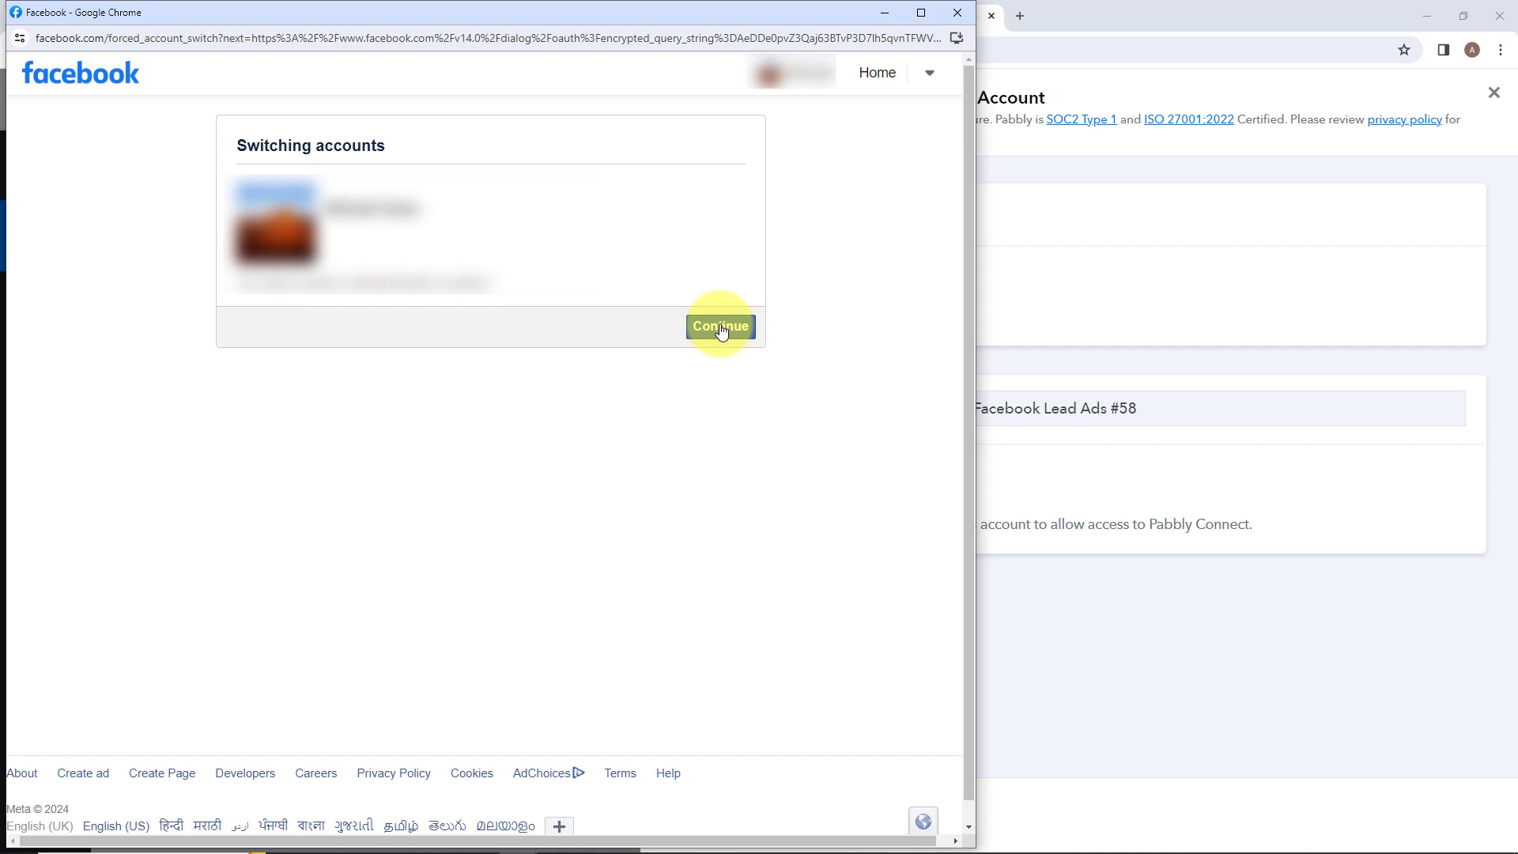
pyautogui.click(721, 327)
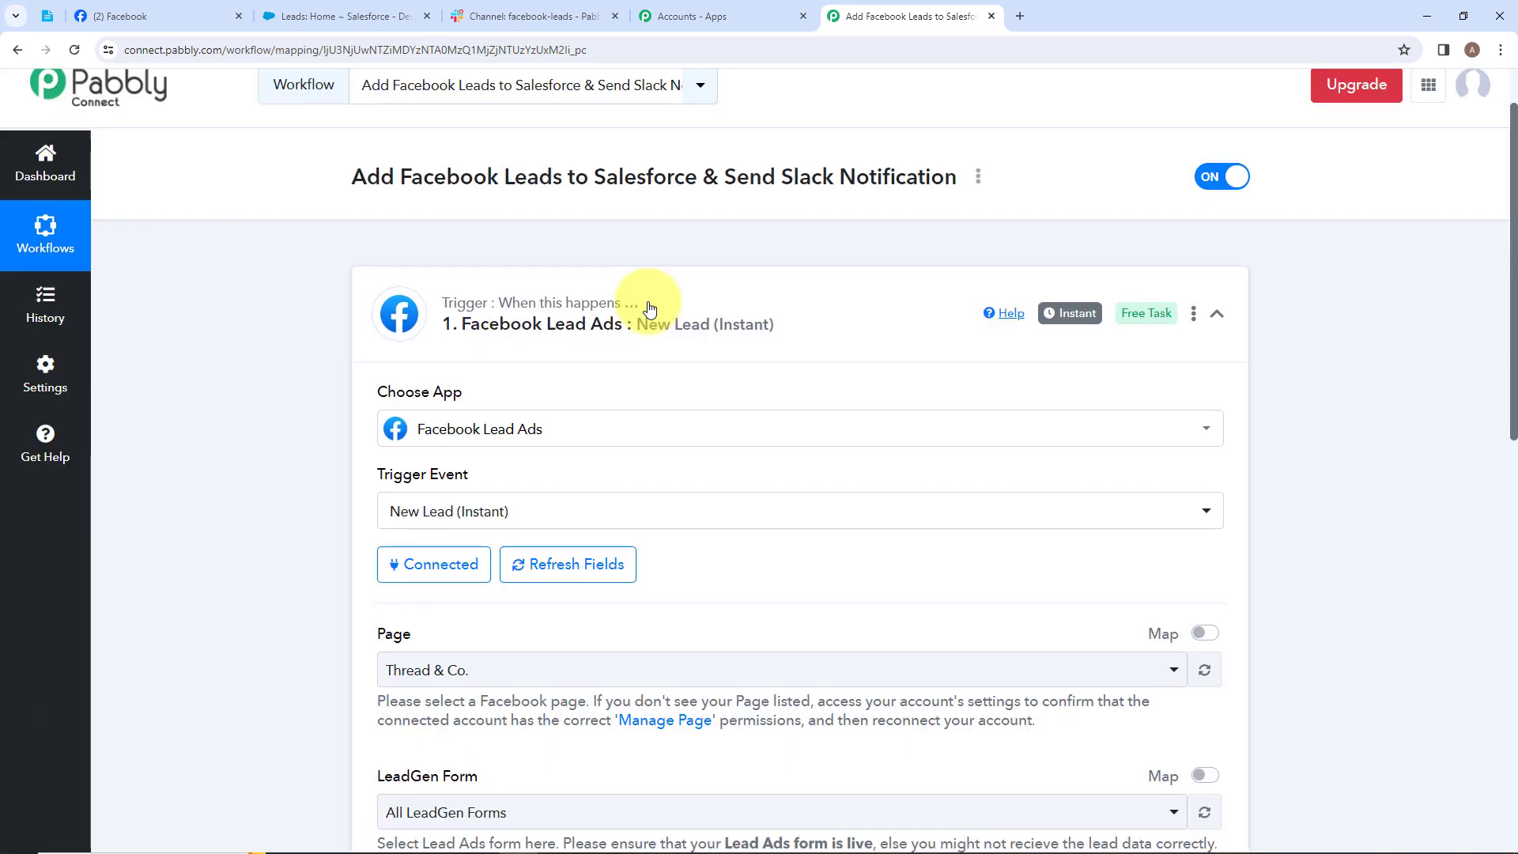
# - Review the trigger's Page and LeadGen Form settings, and switch to Facebook to check the business page
pyautogui.scroll(-4, 648, 307)
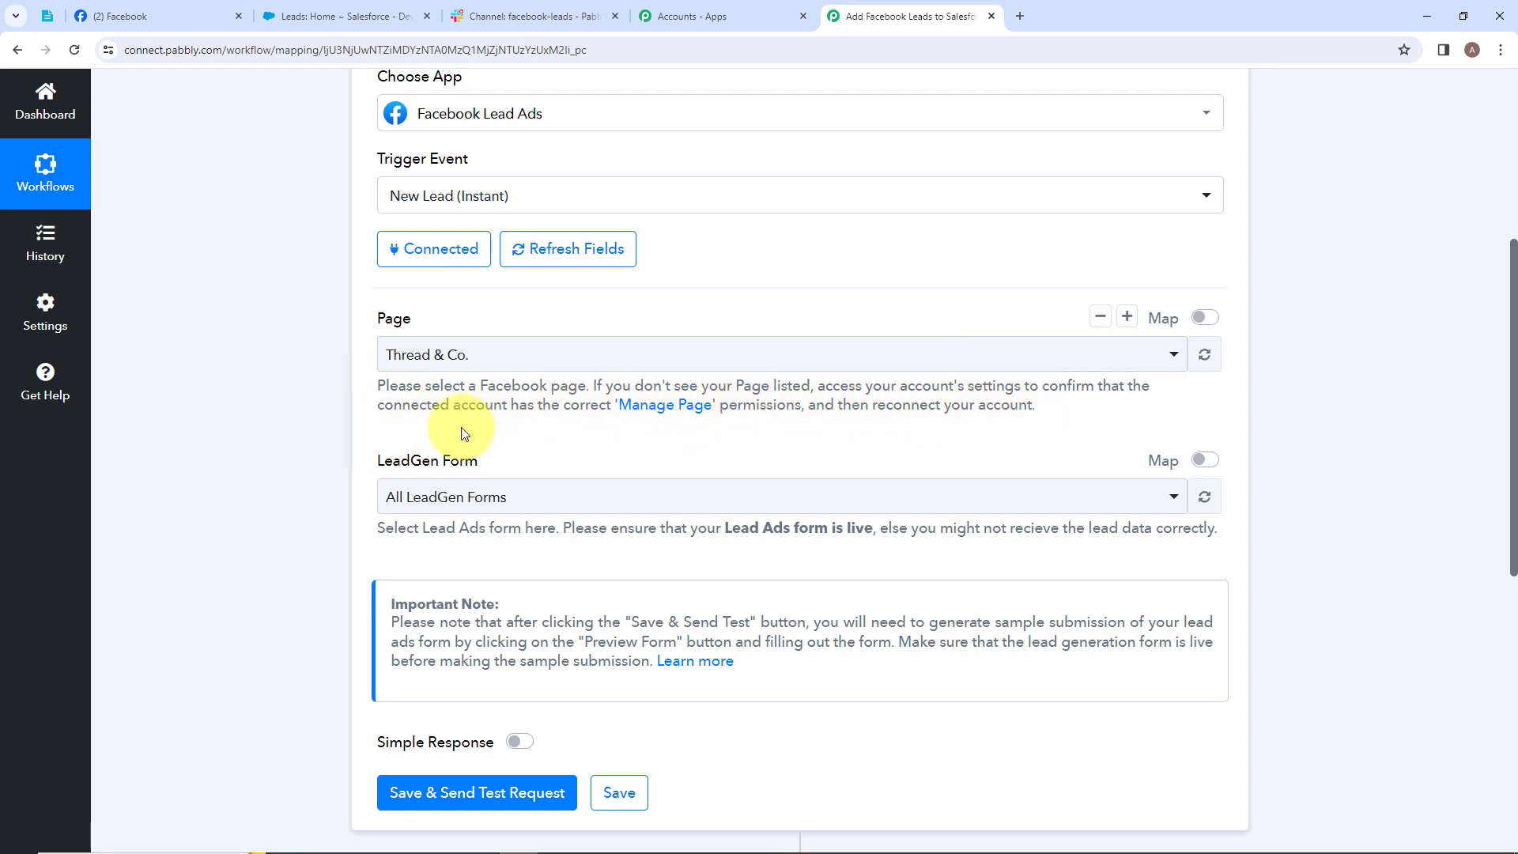
pyautogui.scroll(-1, 463, 434)
pyautogui.click(120, 16)
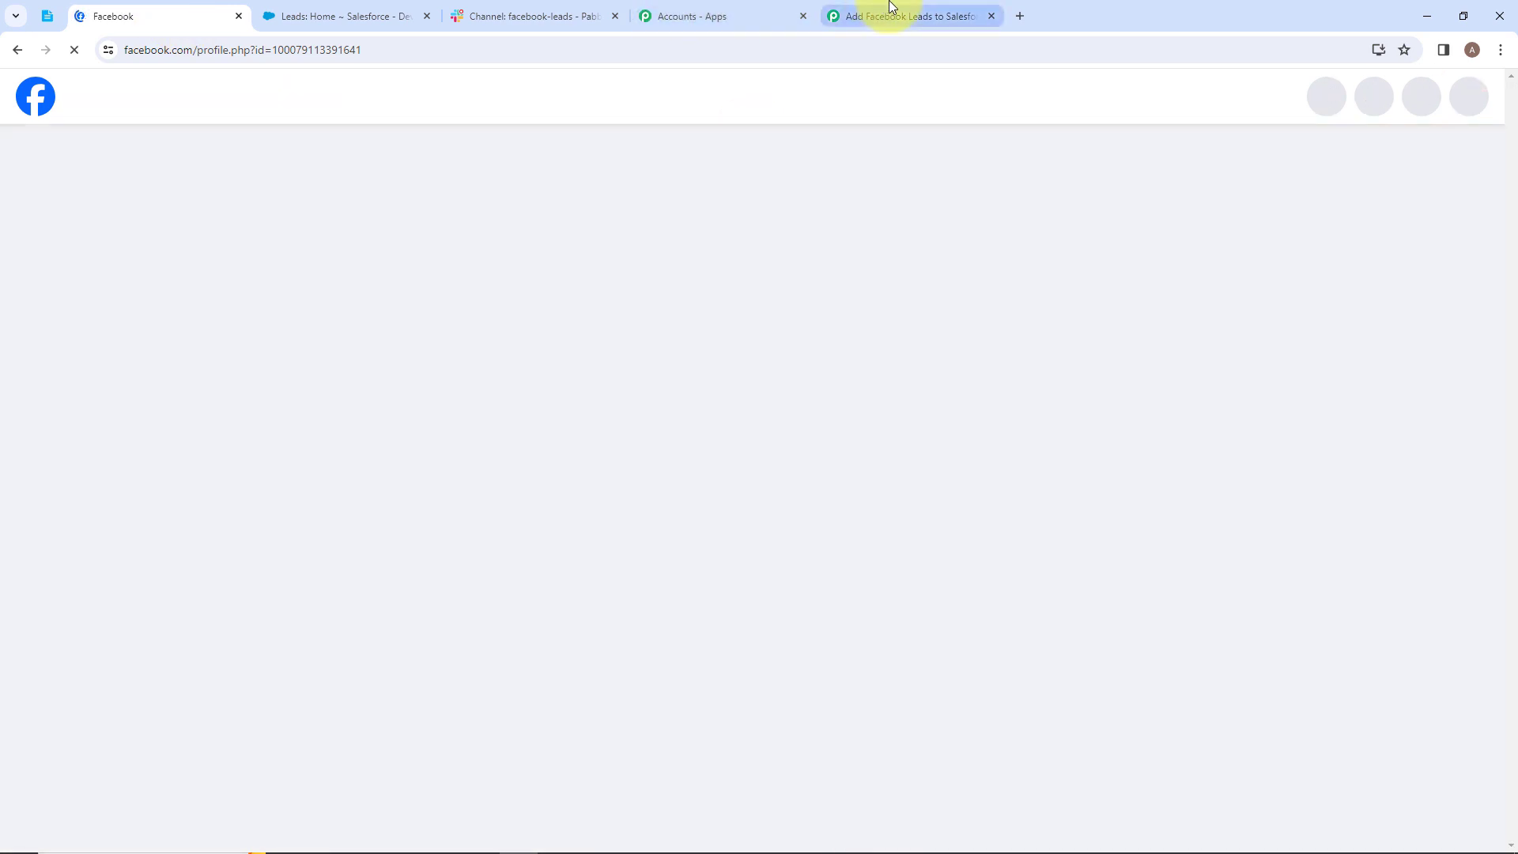
# - Return to the Pabbly Connect workflow and set the Facebook trigger's page to Regal Radiance
pyautogui.click(891, 10)
pyautogui.write('Rega')
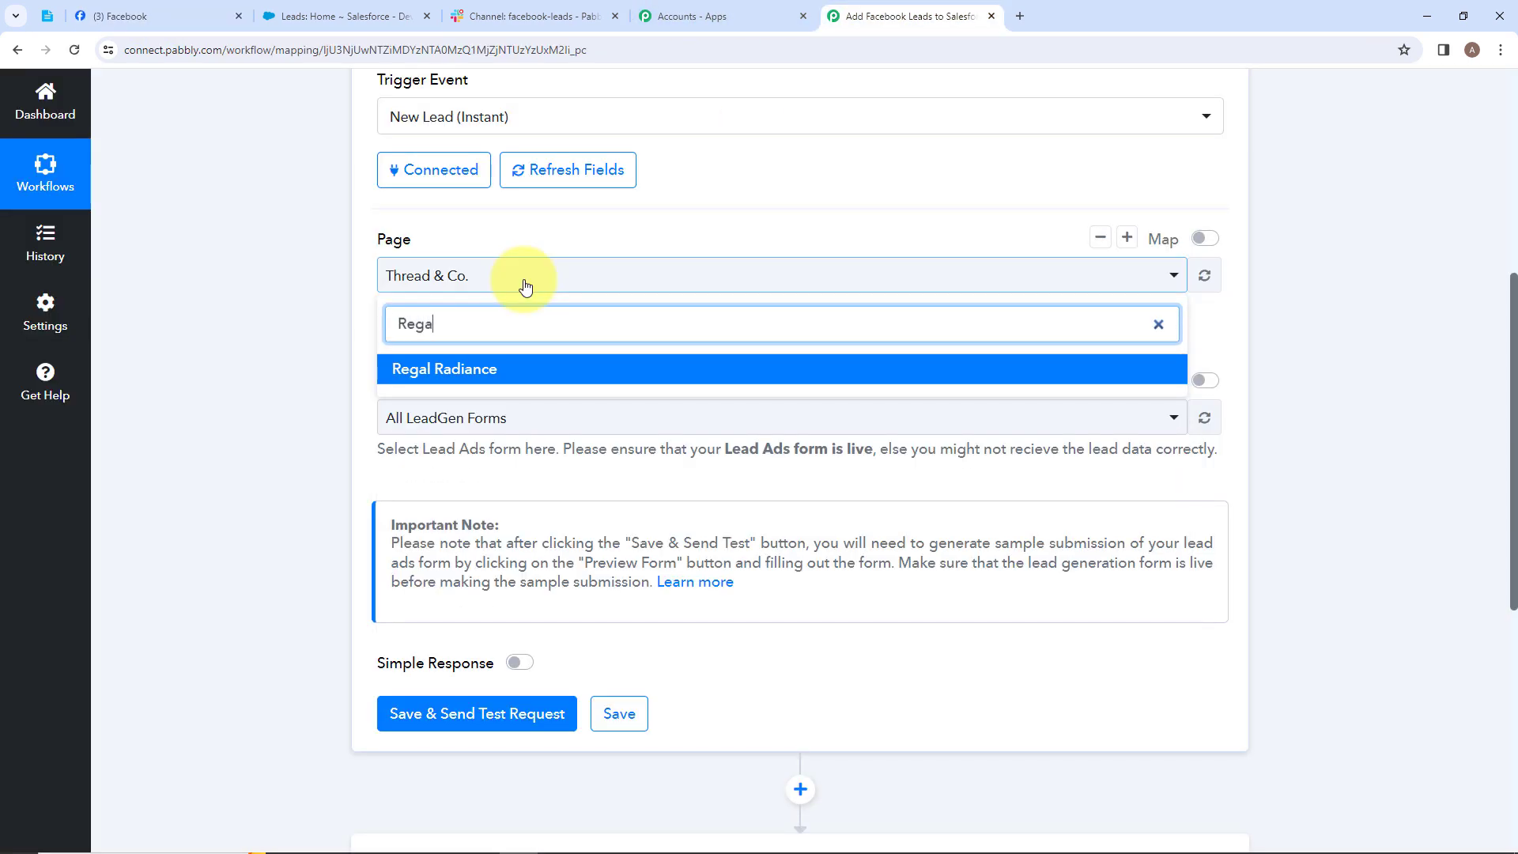
pyautogui.click(536, 369)
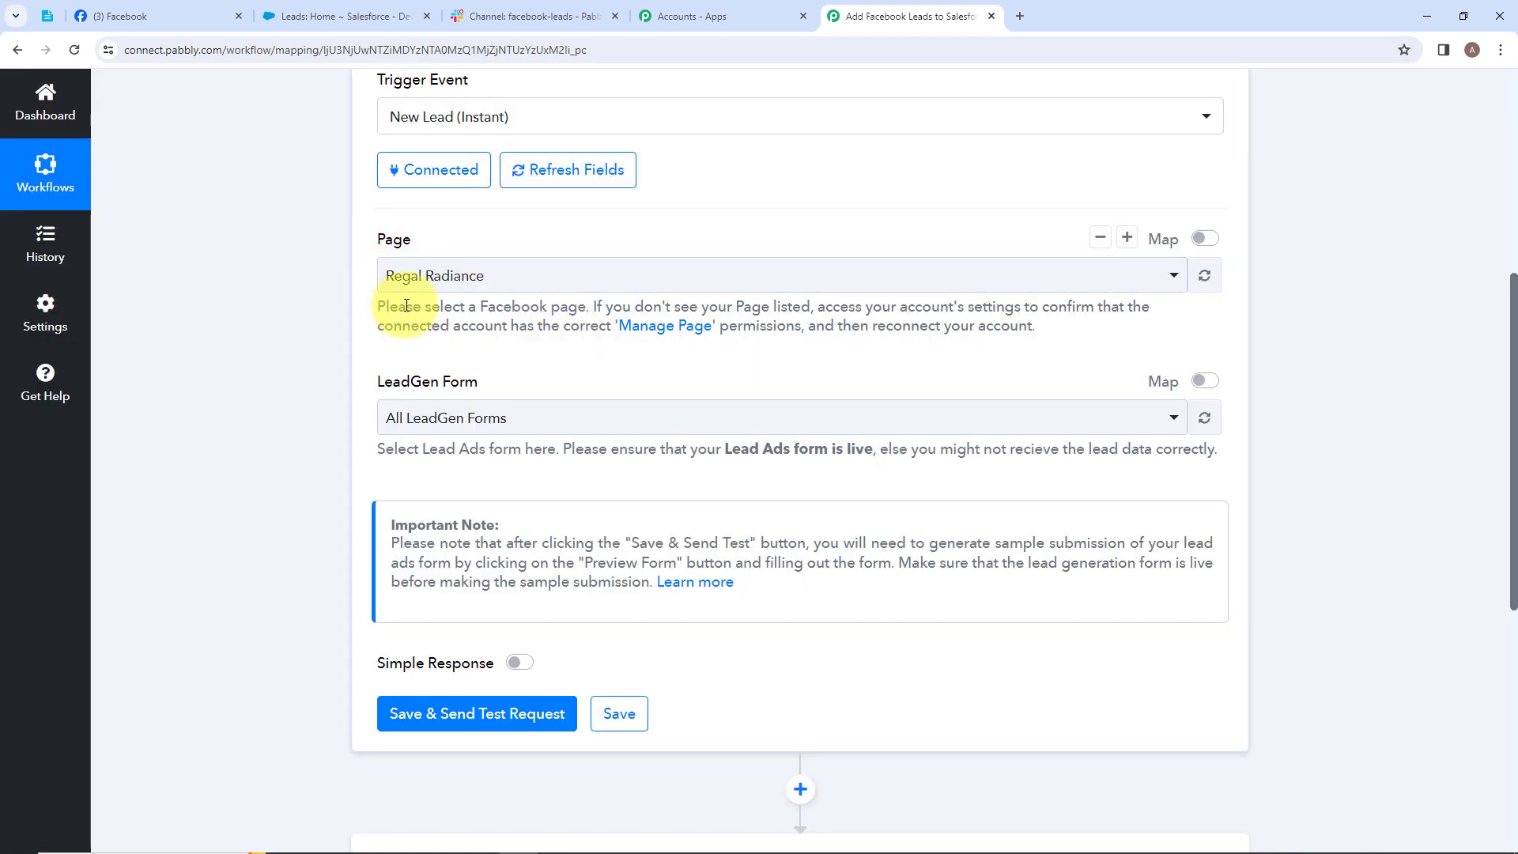
pyautogui.scroll(-2, 420, 348)
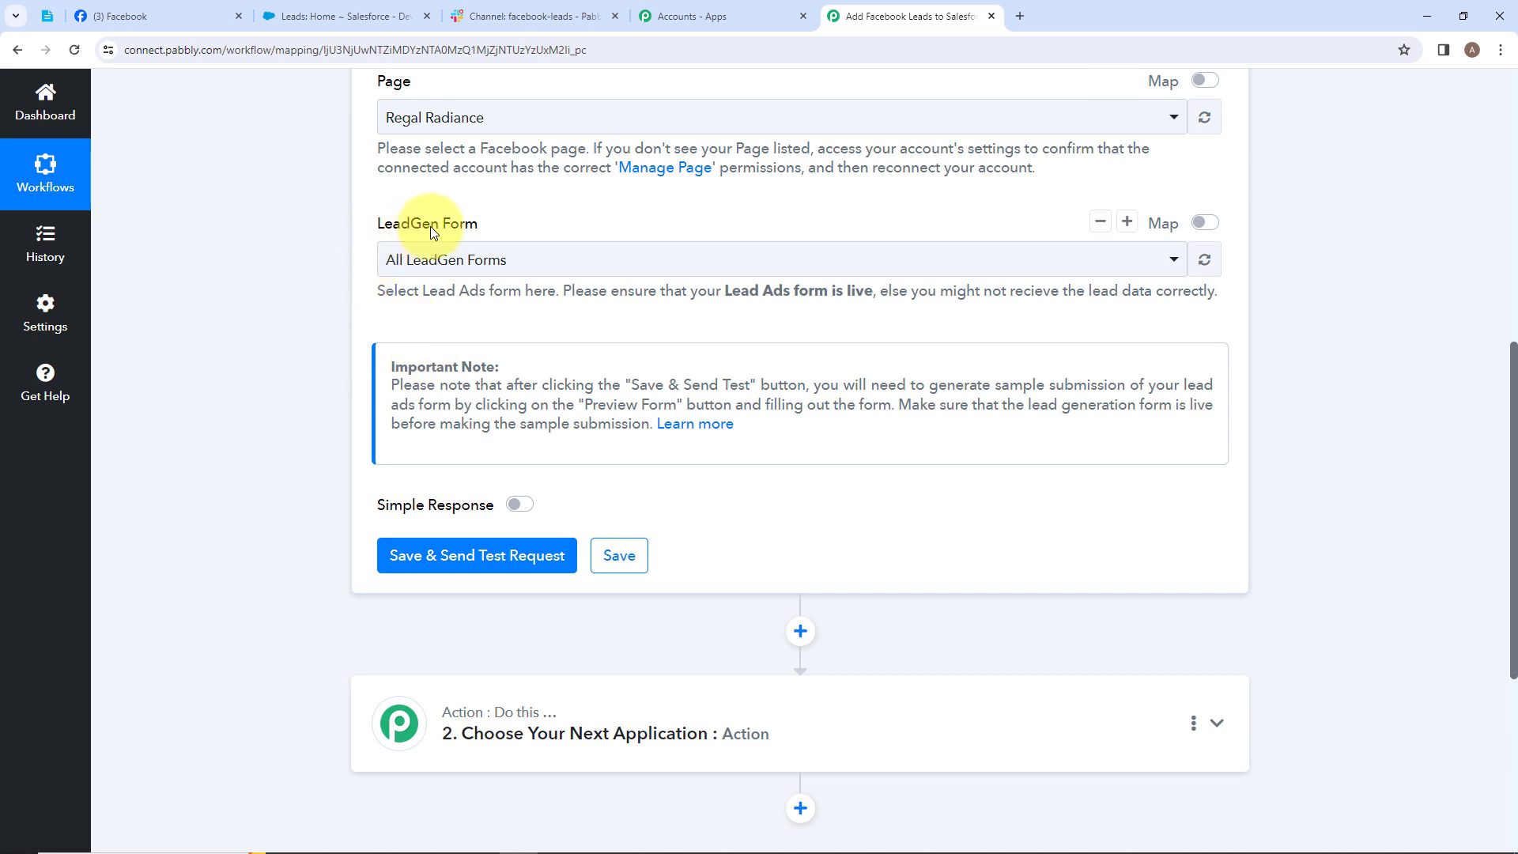
# - Set the trigger's lead form to "LeadGen Form!", save it and send a test request to await the webhook response
pyautogui.scroll(1, 465, 231)
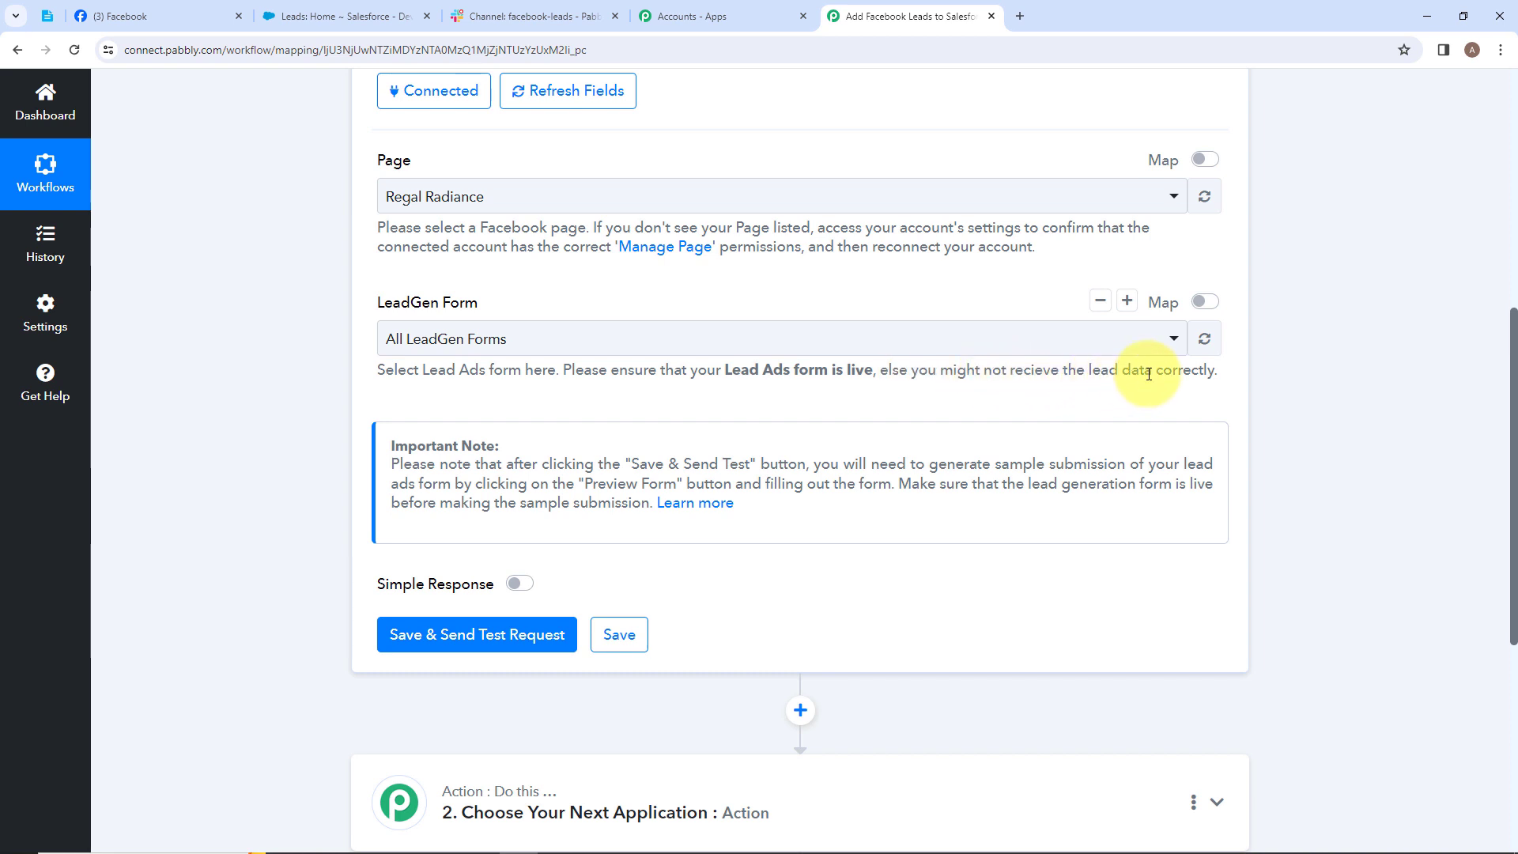
pyautogui.click(716, 341)
pyautogui.click(532, 464)
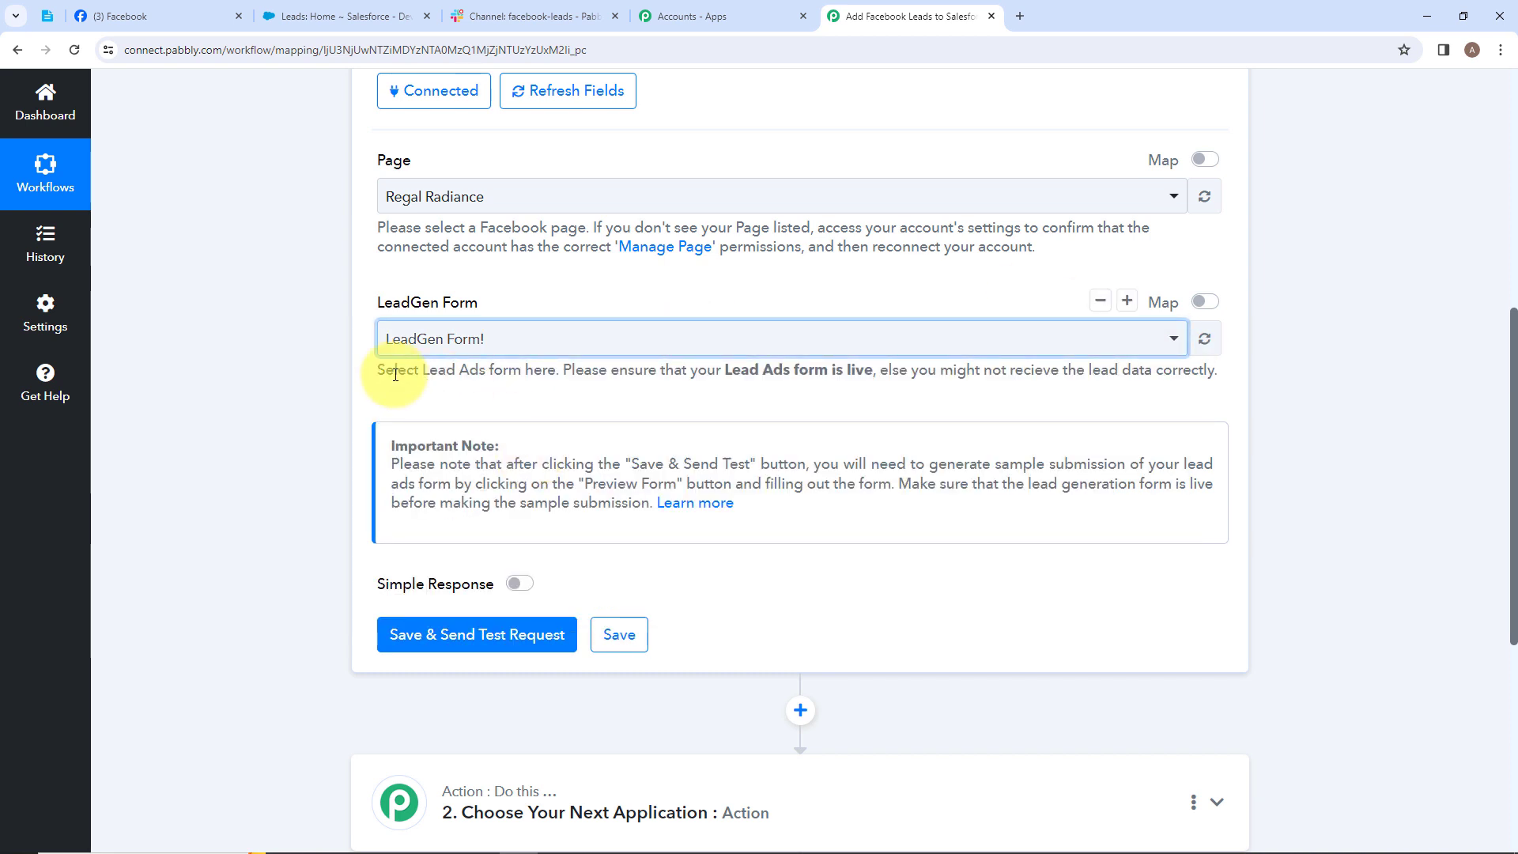
pyautogui.scroll(-1, 562, 376)
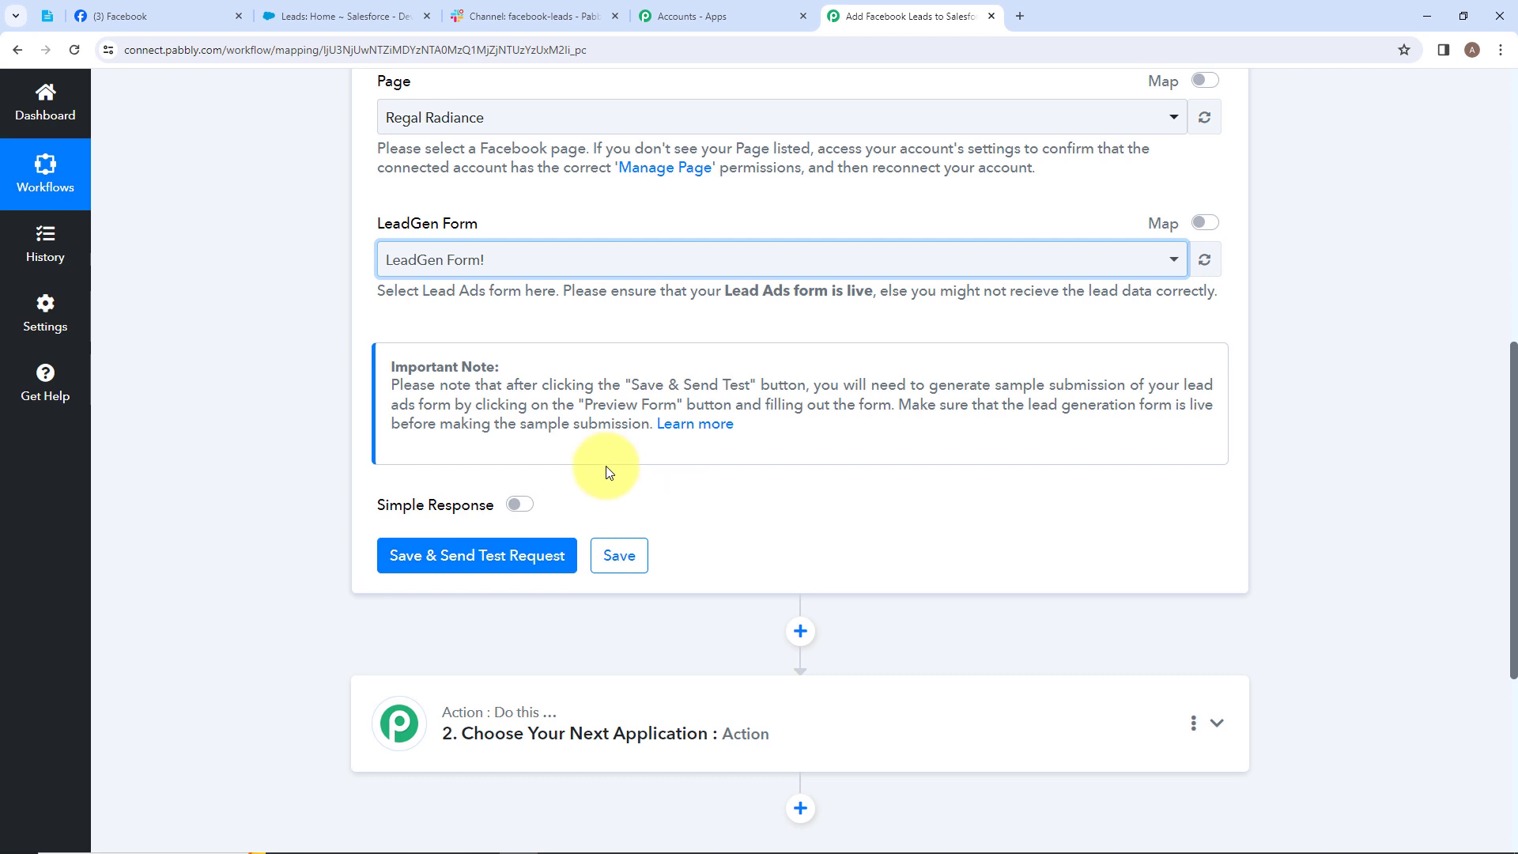
pyautogui.click(462, 566)
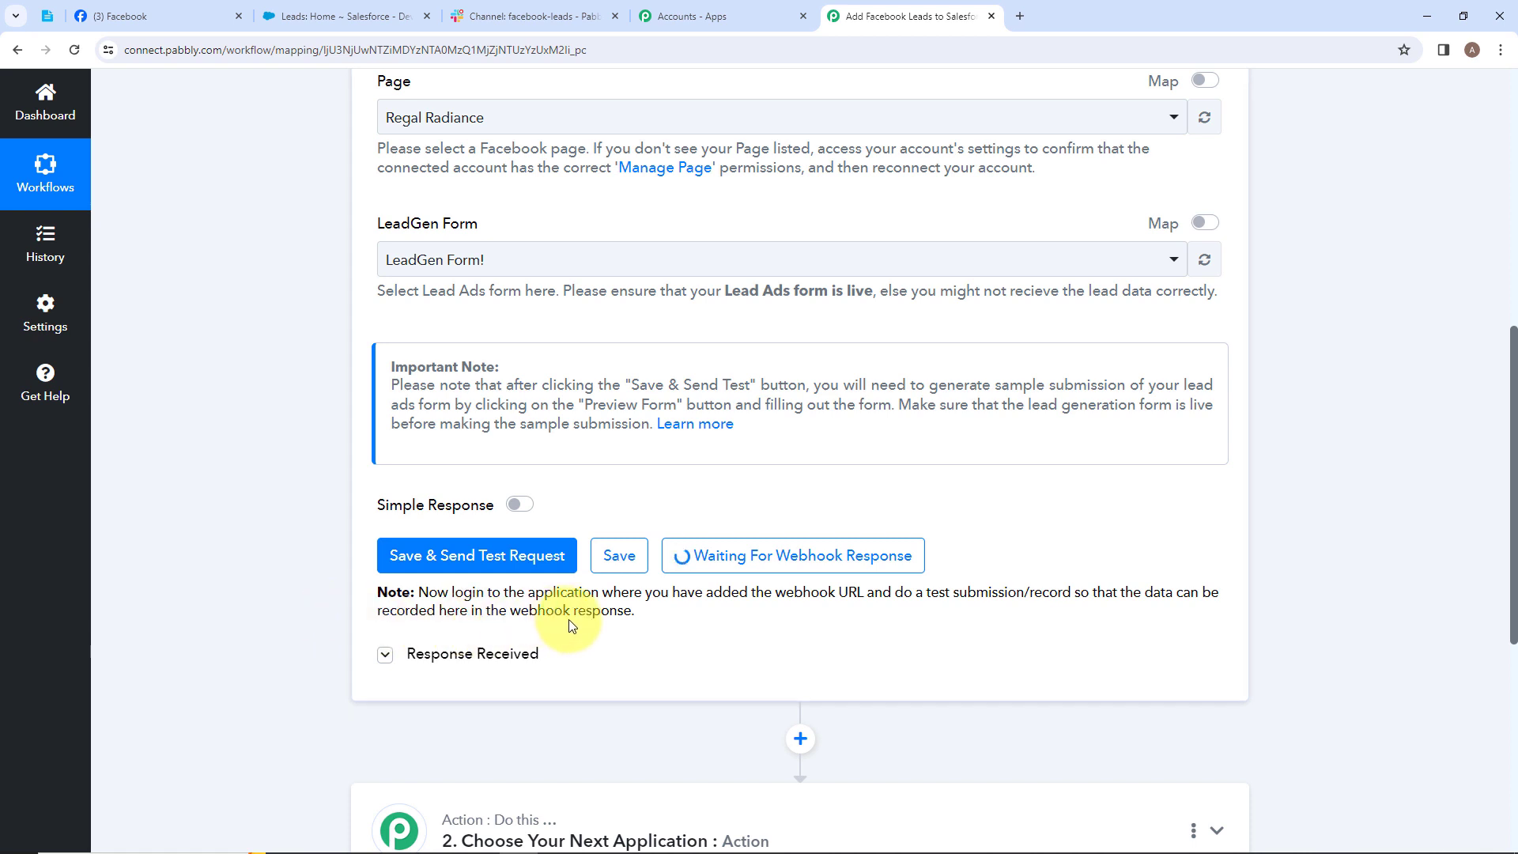
# - Search the web for "meta for developers" in a new browser tab and open its Lead Ads RTU Debug Tool
pyautogui.click(1016, 10)
pyautogui.write('meta for developers')
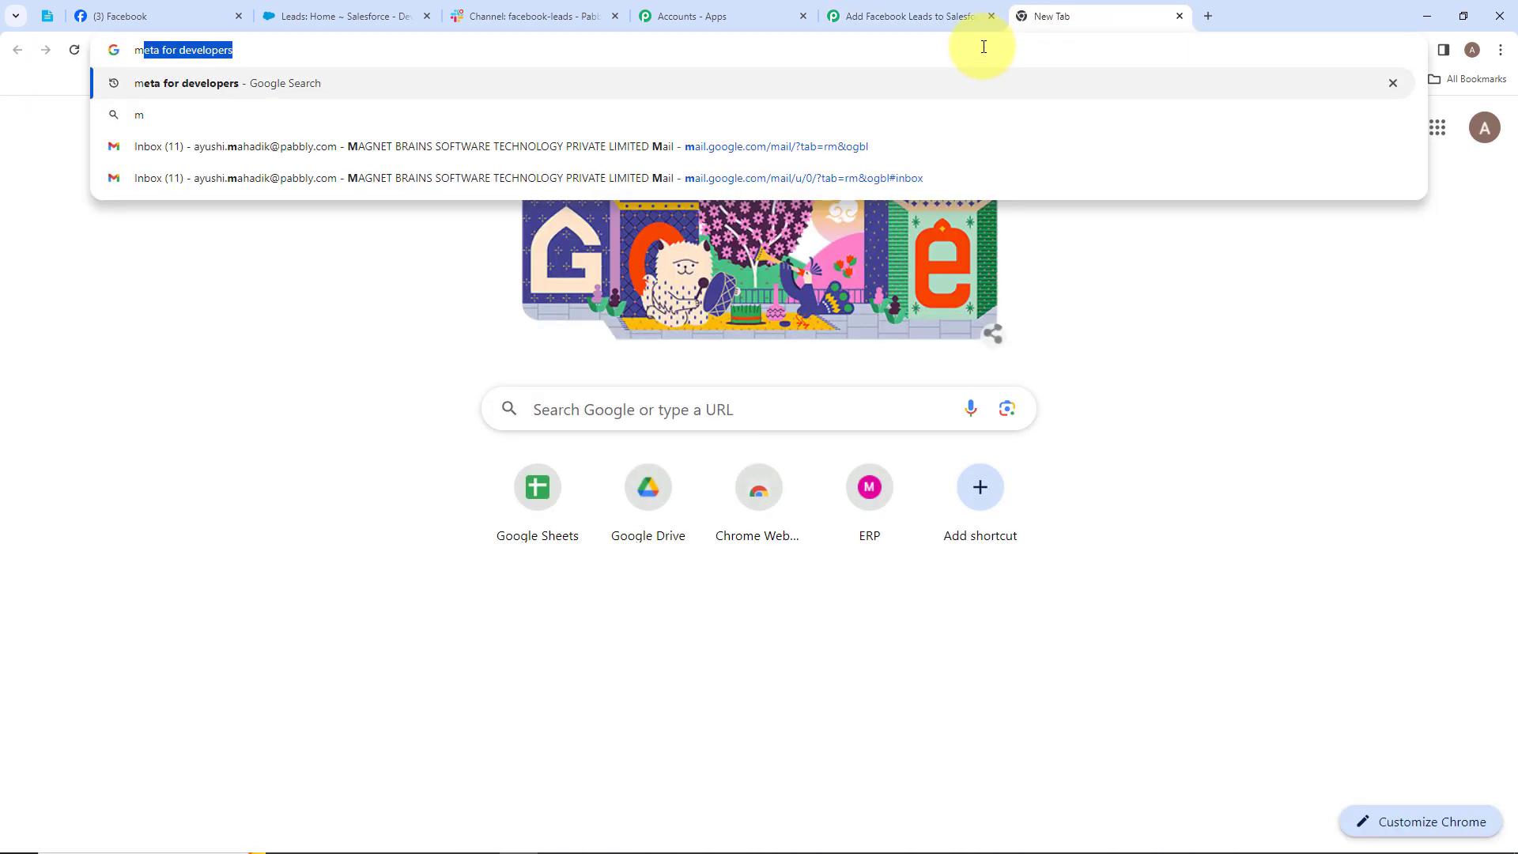
pyautogui.press('Return')
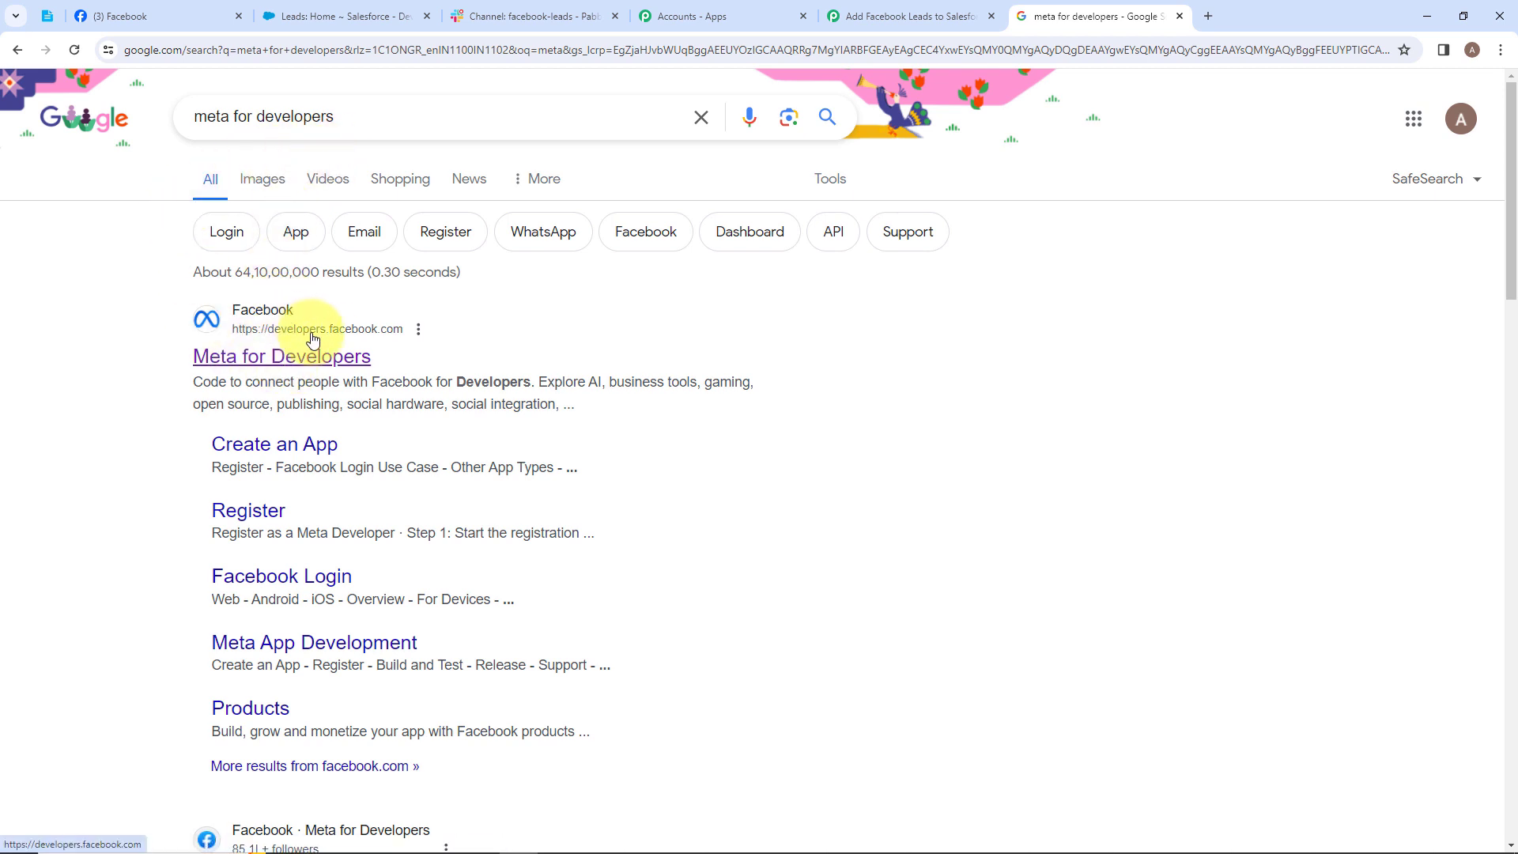
pyautogui.click(212, 354)
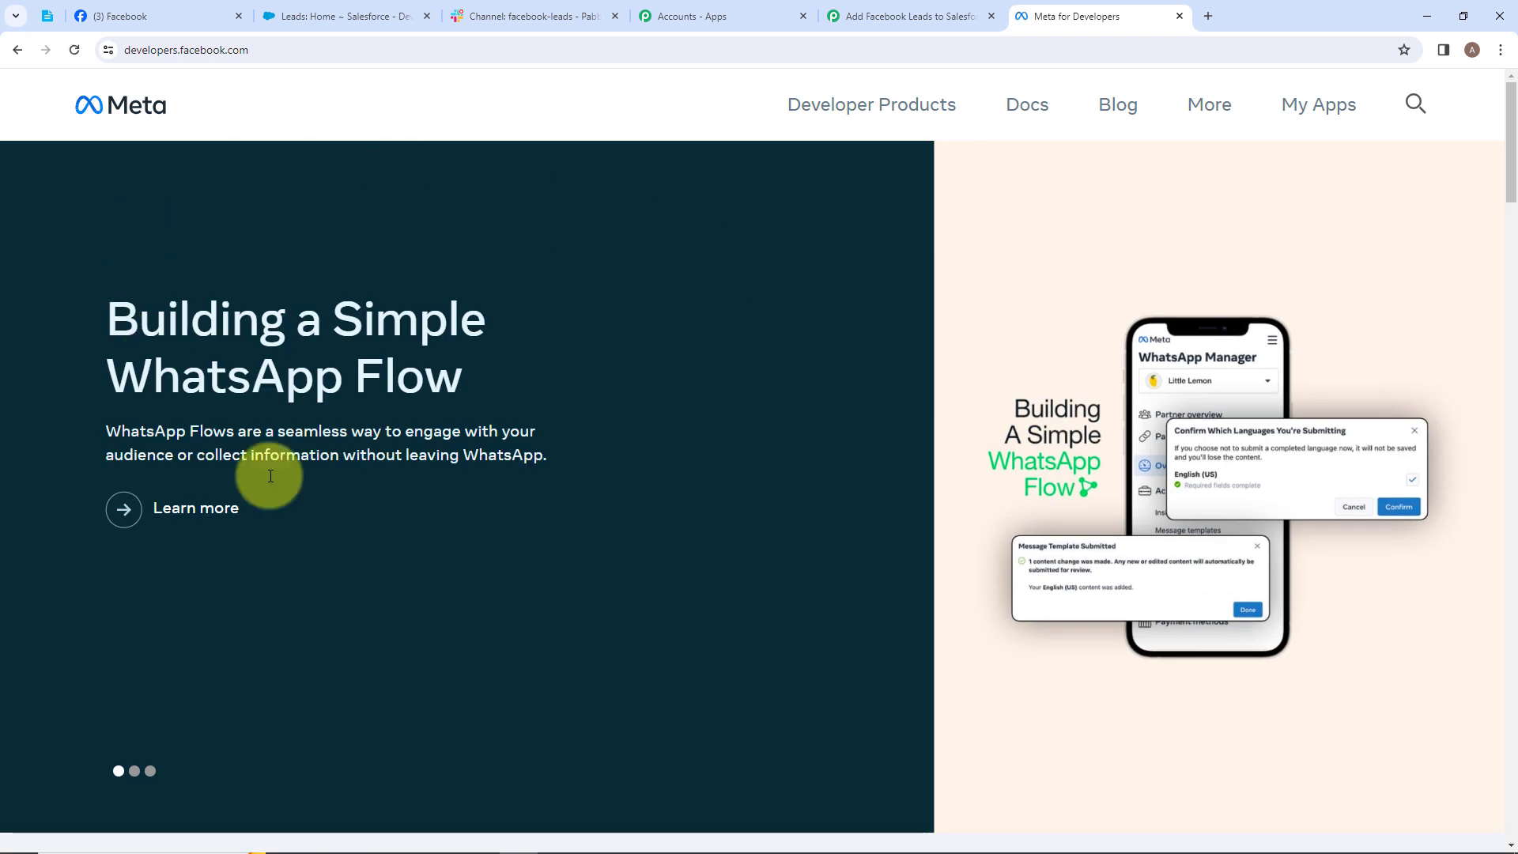
pyautogui.click(1209, 103)
pyautogui.click(944, 316)
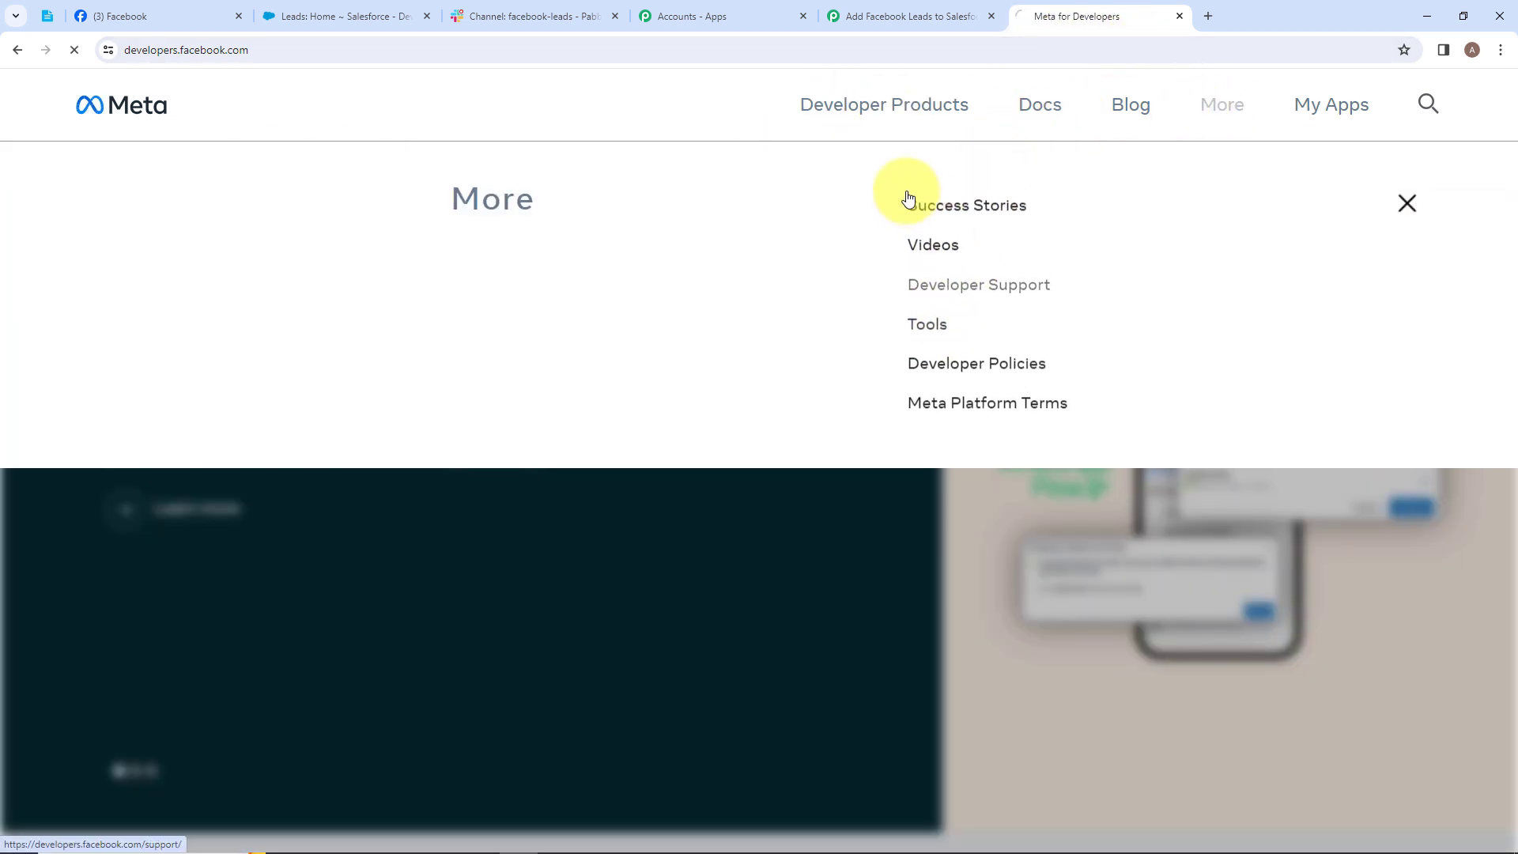
pyautogui.scroll(-4, 704, 434)
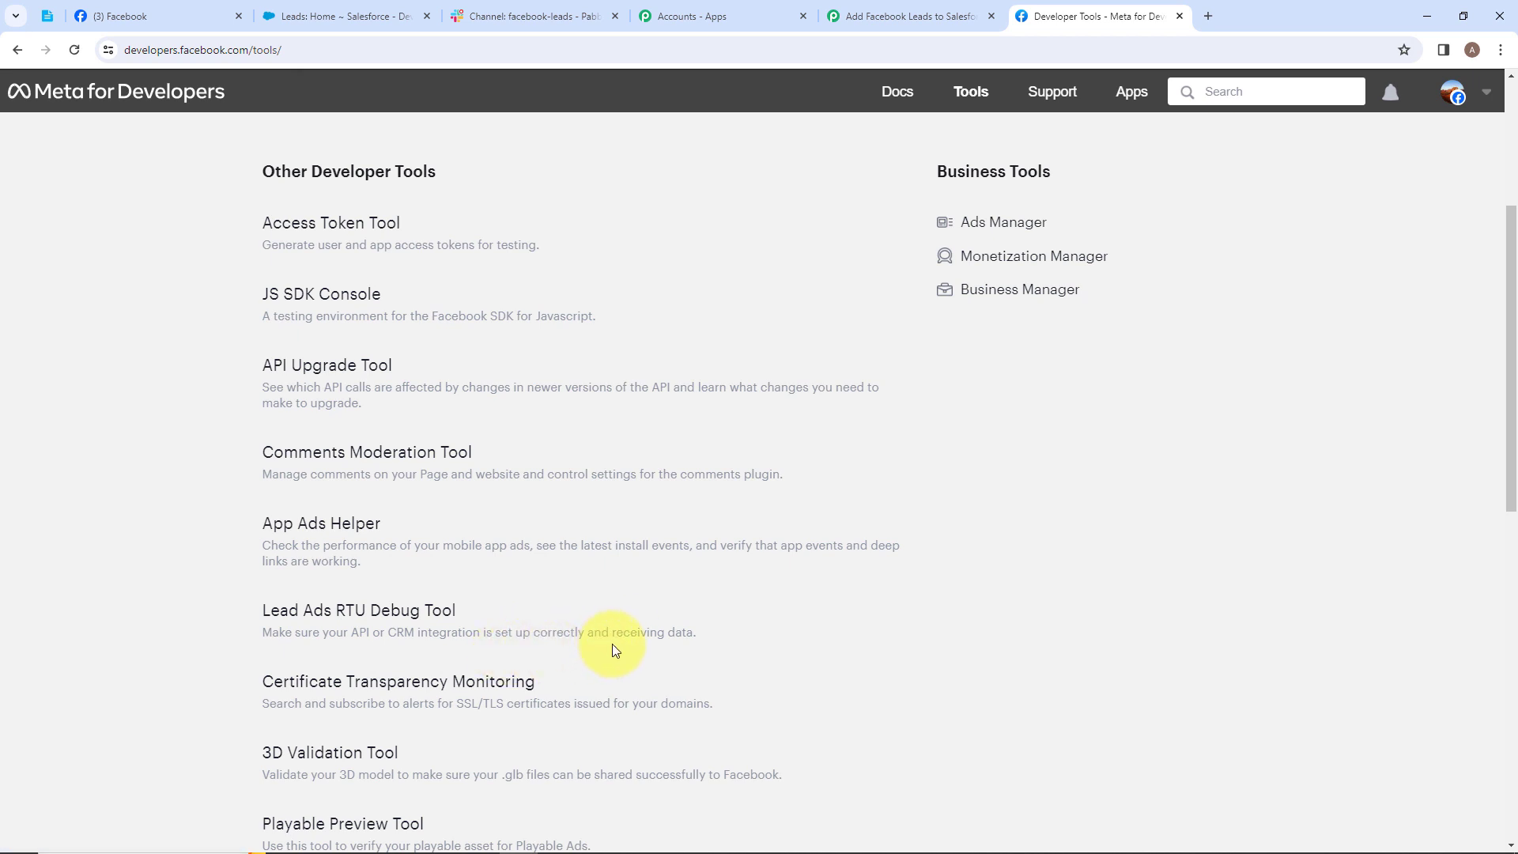
pyautogui.click(415, 616)
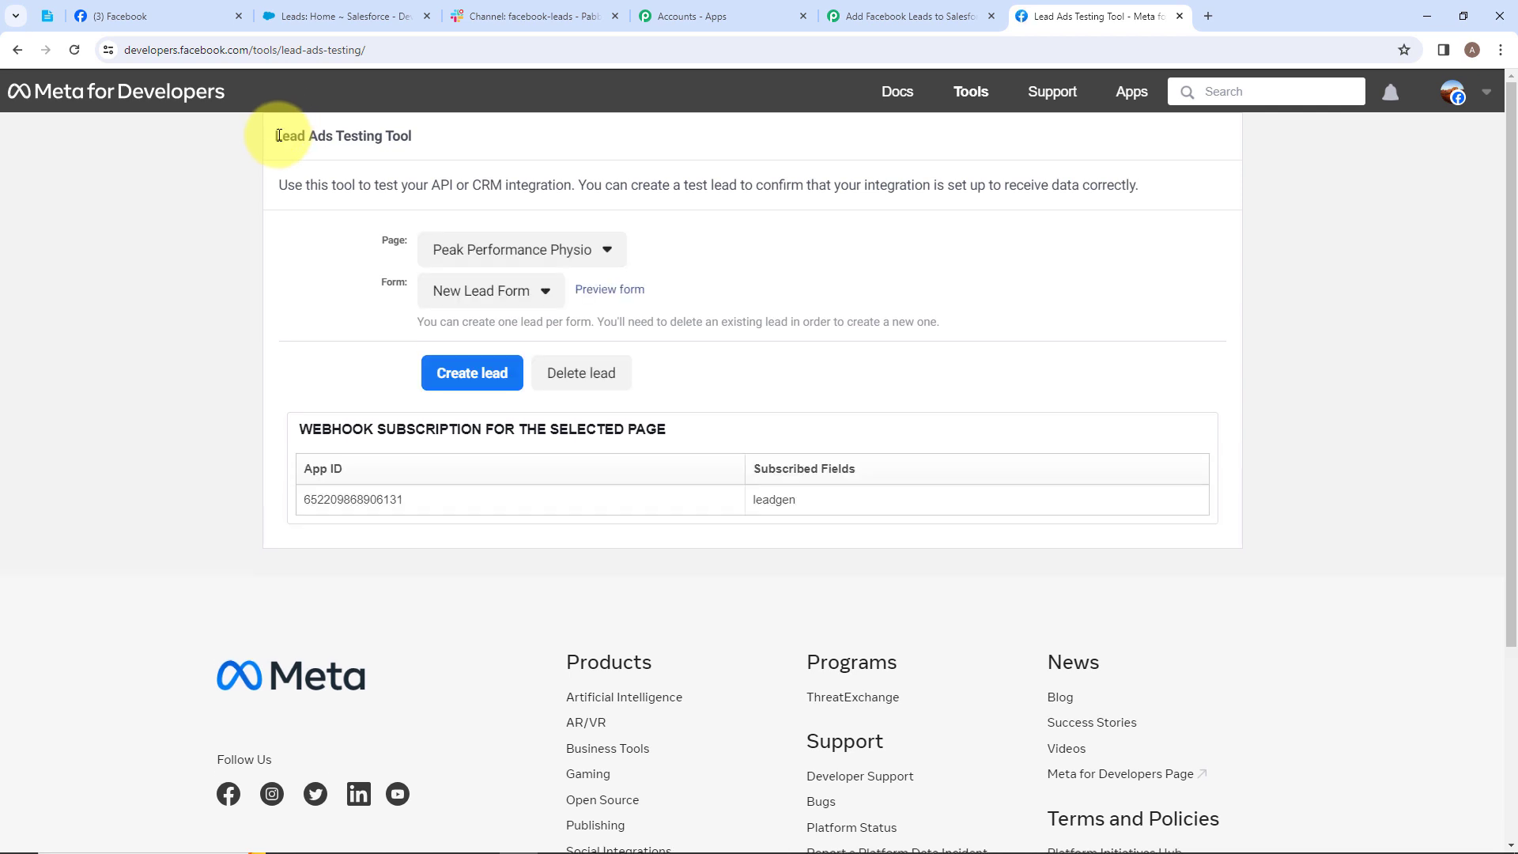
pyautogui.moveTo(278, 135); pyautogui.dragTo(424, 128)
pyautogui.click(441, 132)
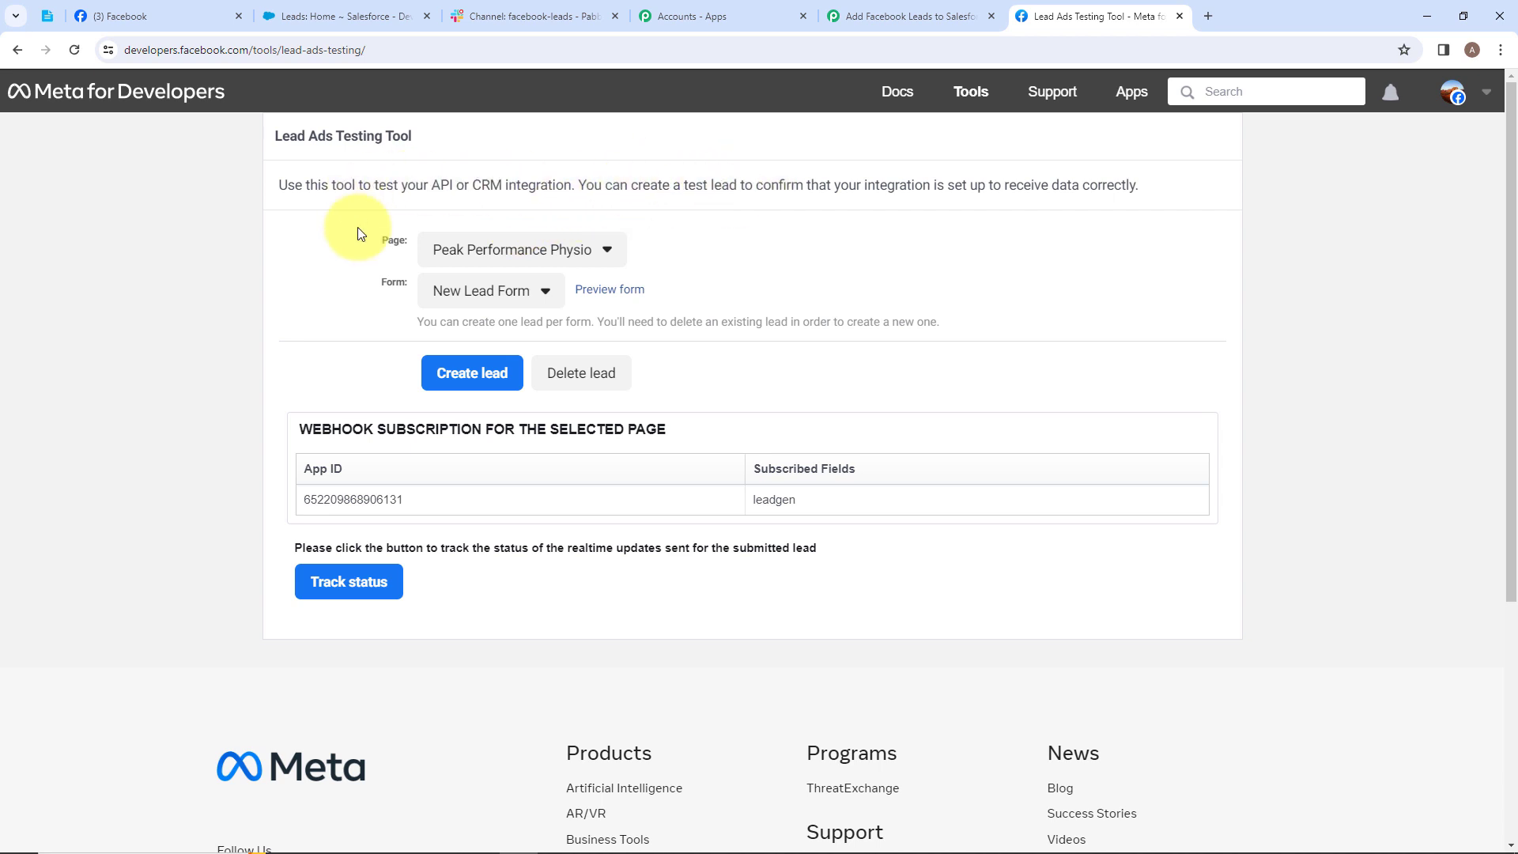
# - Select the Regal Radiance page in the Lead Ads Testing Tool and preview its "LeadGen Form!" form
pyautogui.click(487, 257)
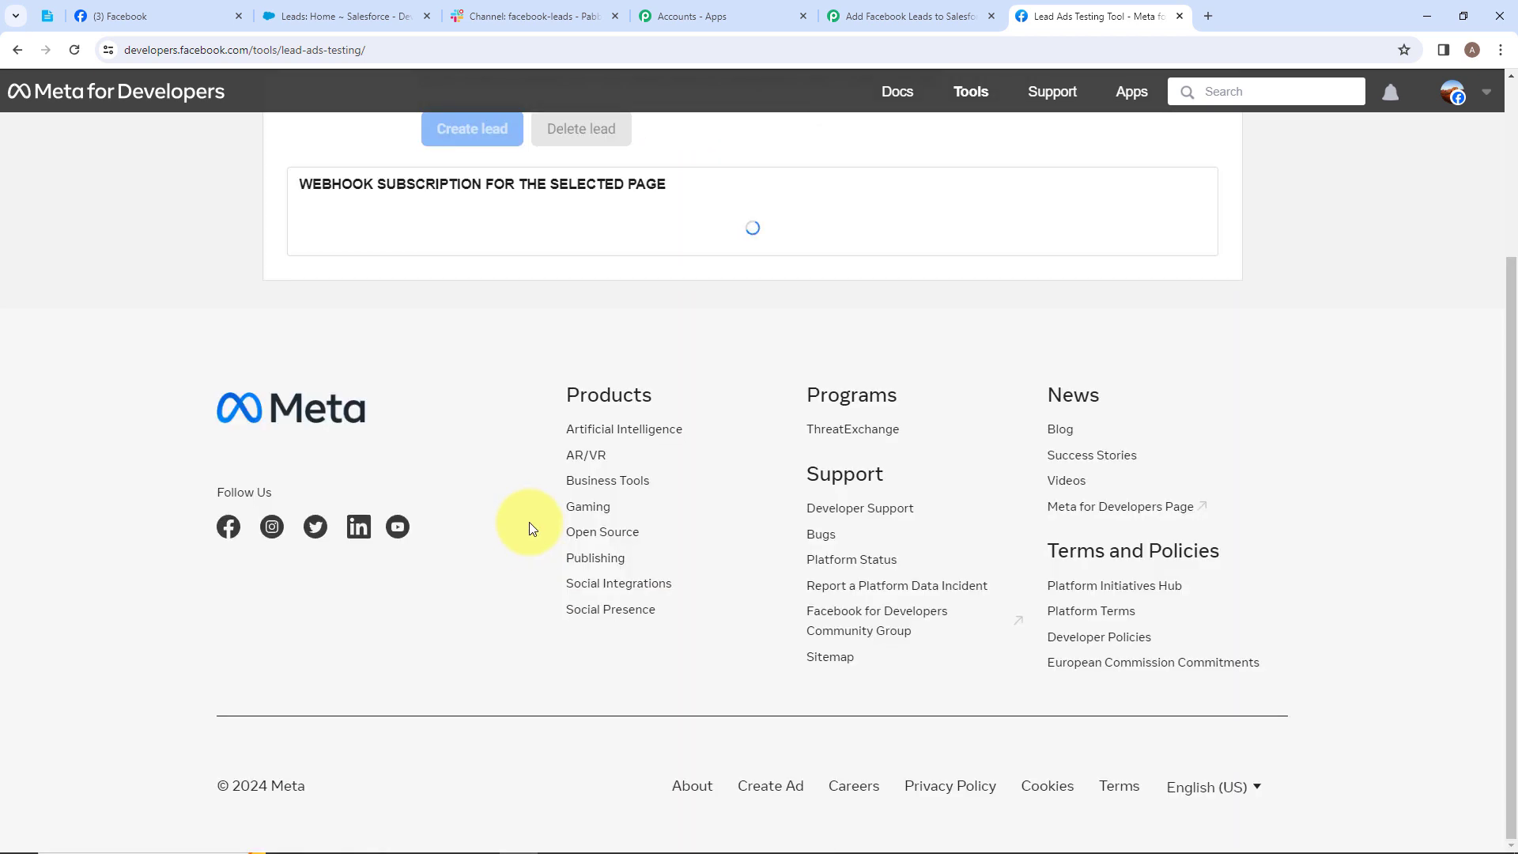
pyautogui.scroll(3, 497, 441)
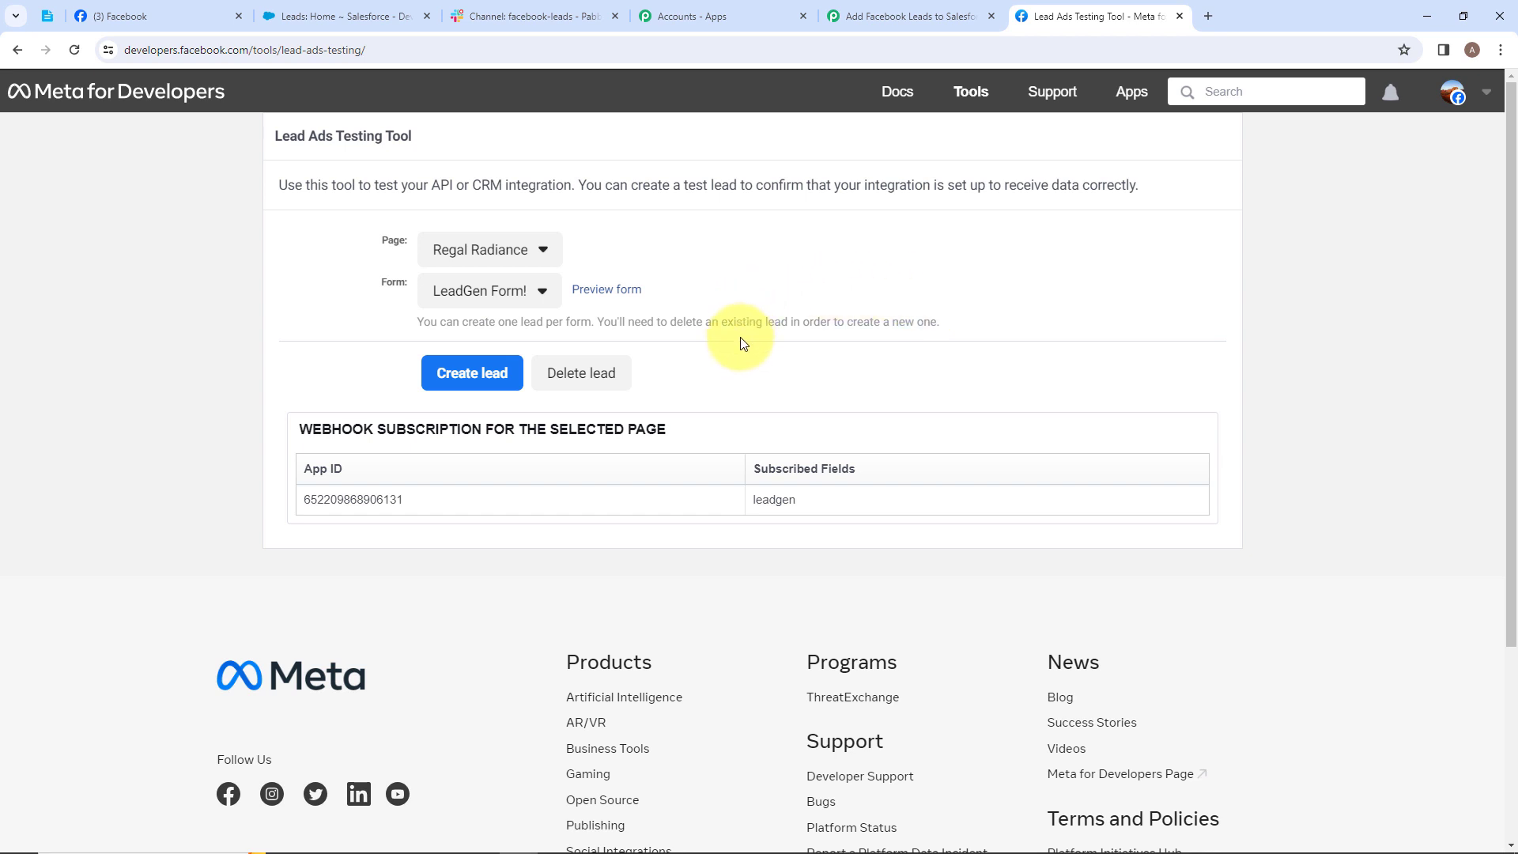
pyautogui.click(621, 288)
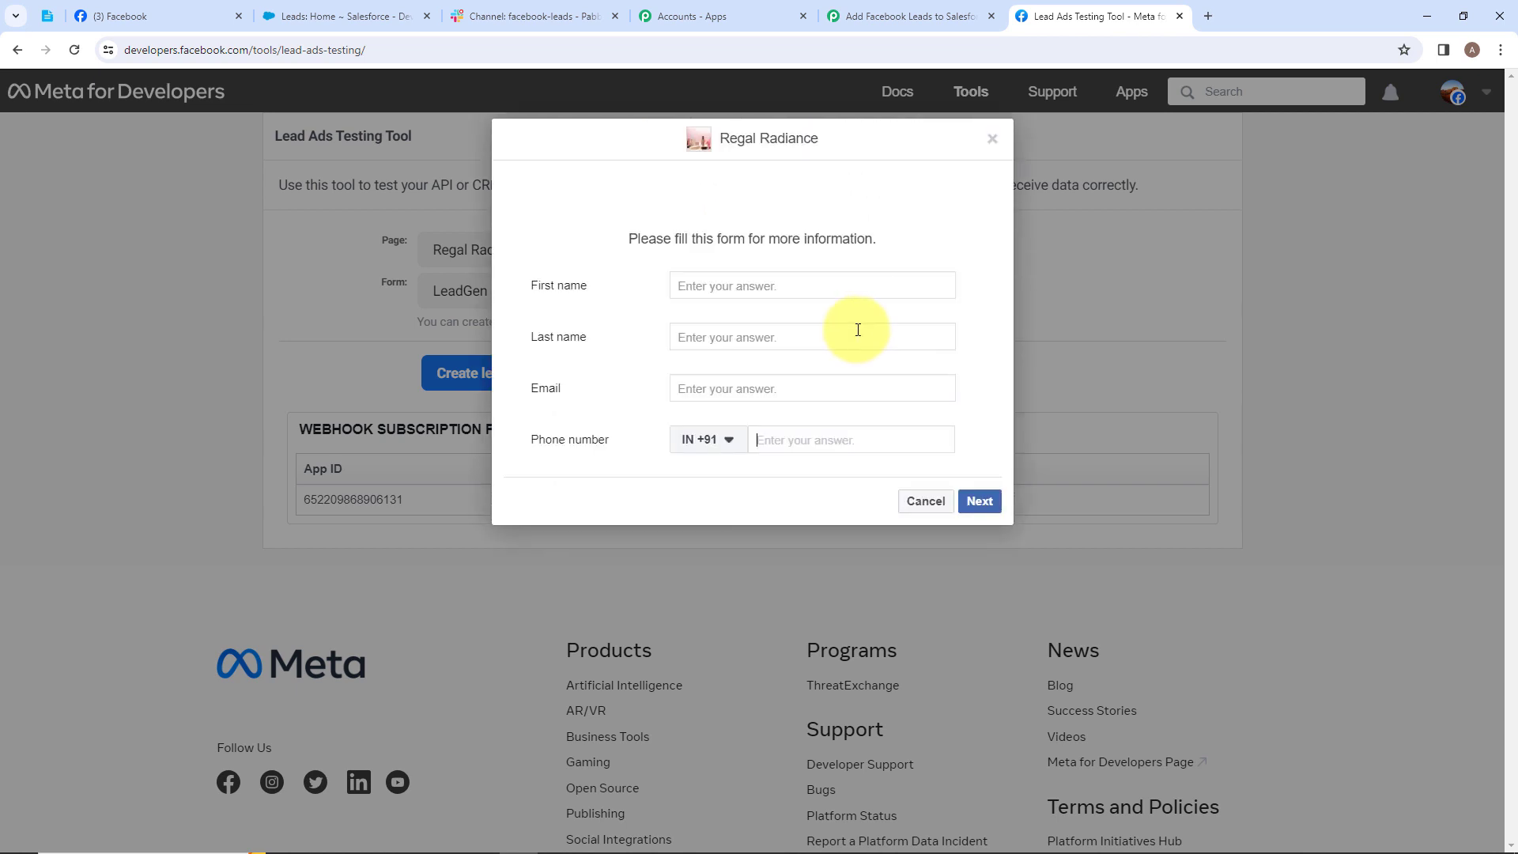
# - Fill in the test lead's first name, last name, e-mail and phone number, and submit the form
pyautogui.click(781, 288)
pyautogui.write('S')
pyautogui.click(758, 325)
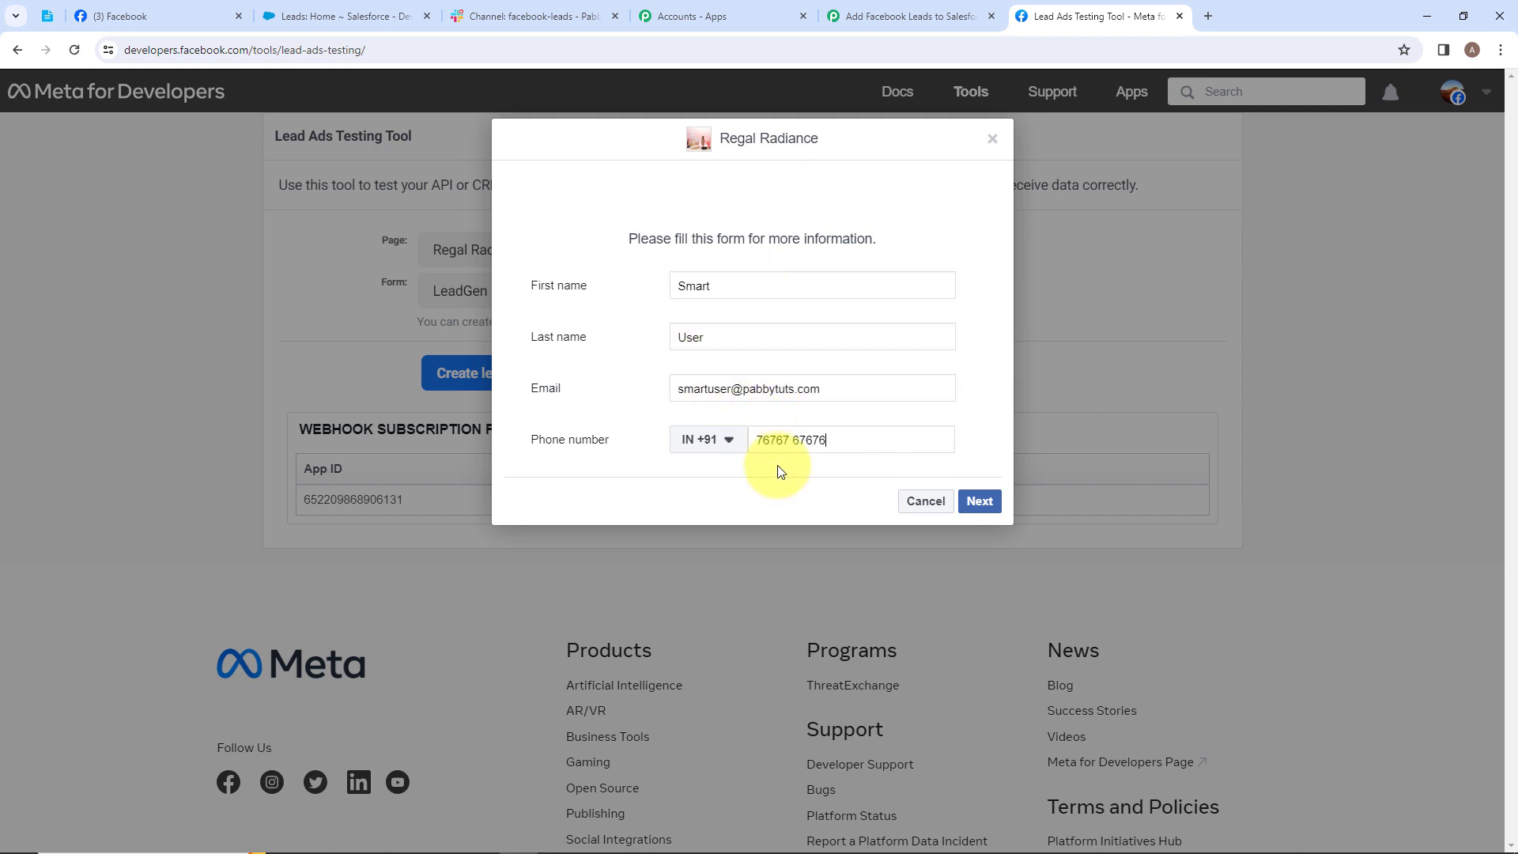
pyautogui.click(980, 501)
pyautogui.click(972, 372)
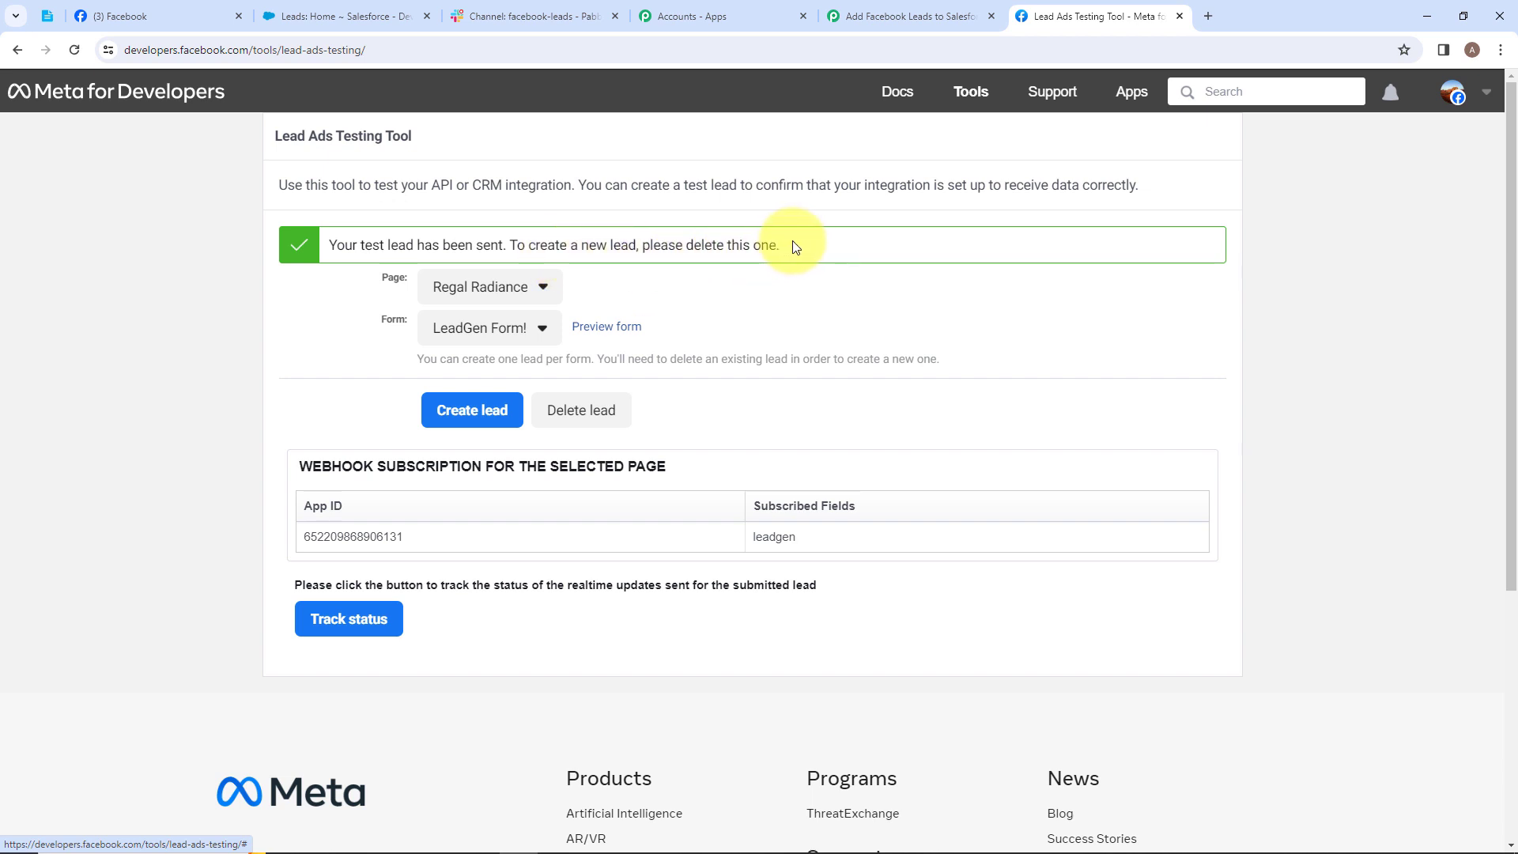
# - Switch back to the Pabbly Connect workflow and check the lead's name, e-mail and phone number in the received response
pyautogui.click(870, 16)
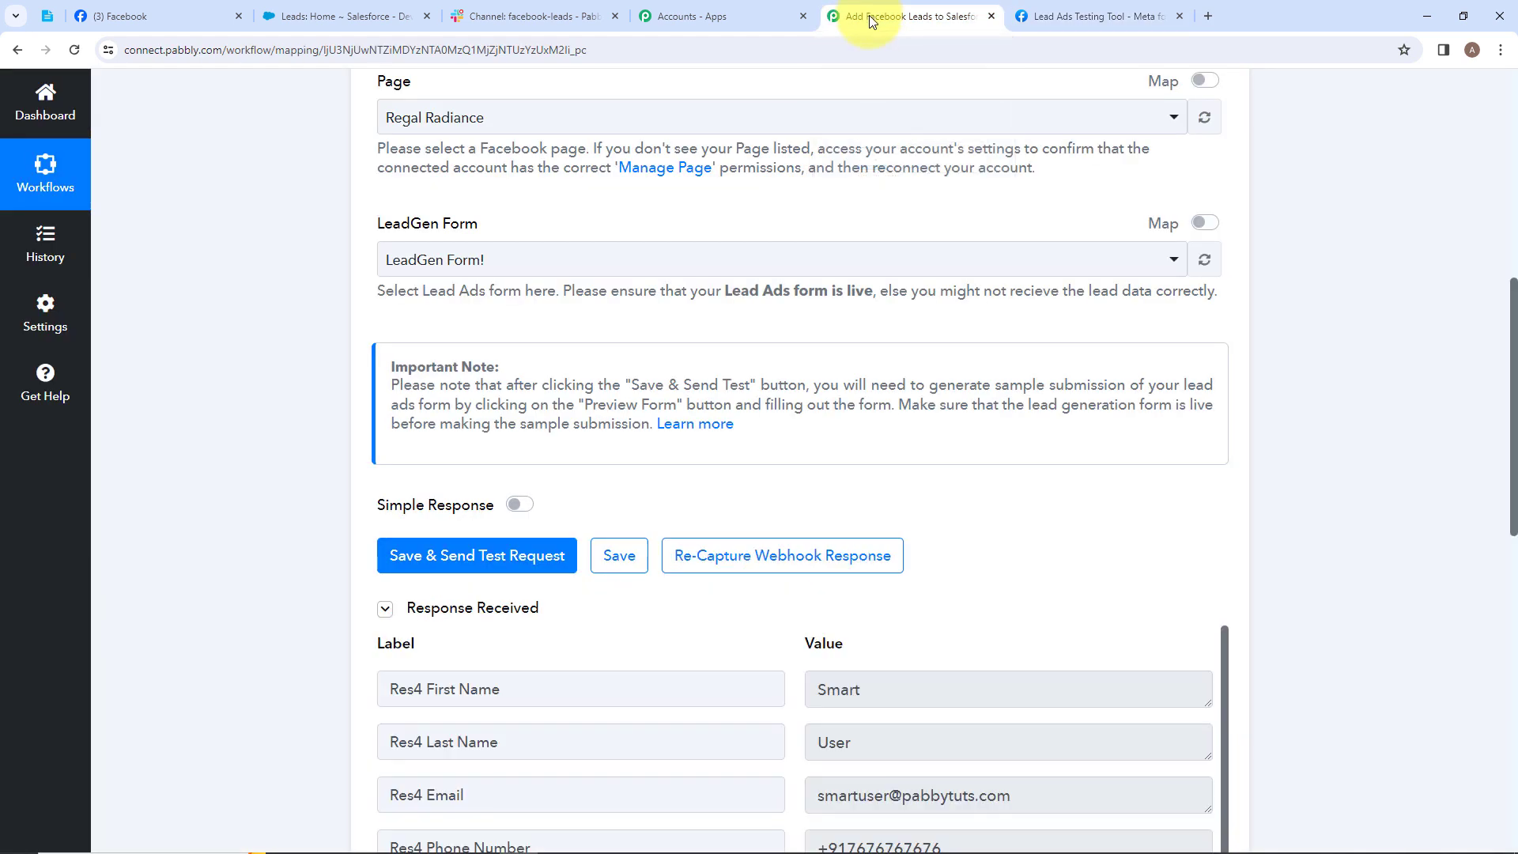
pyautogui.scroll(-8, 861, 431)
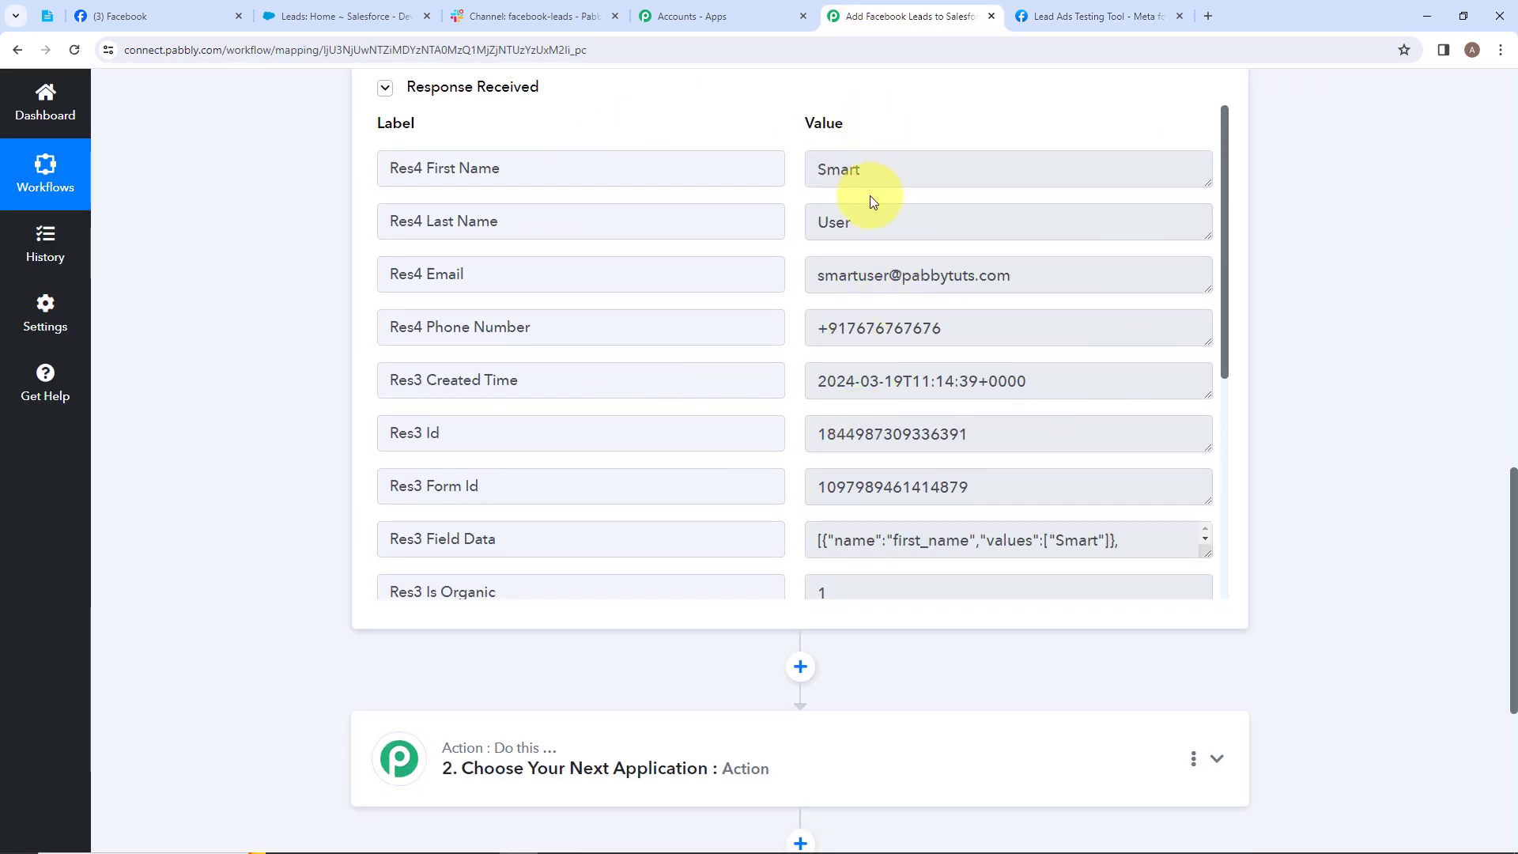
pyautogui.moveTo(908, 169); pyautogui.dragTo(739, 162)
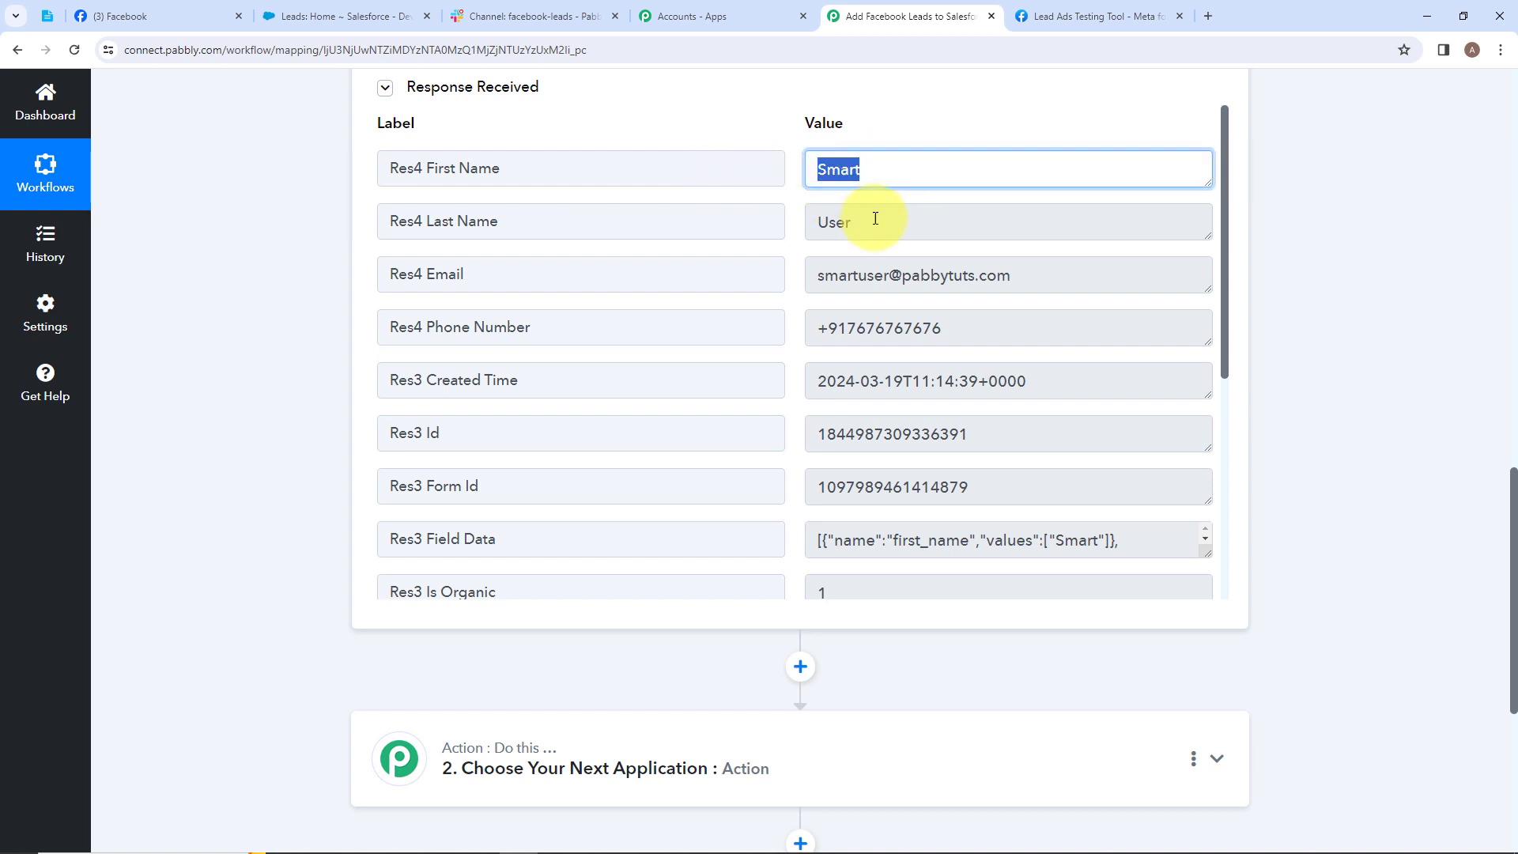
pyautogui.moveTo(874, 220); pyautogui.dragTo(690, 224)
pyautogui.moveTo(1023, 274); pyautogui.dragTo(759, 264)
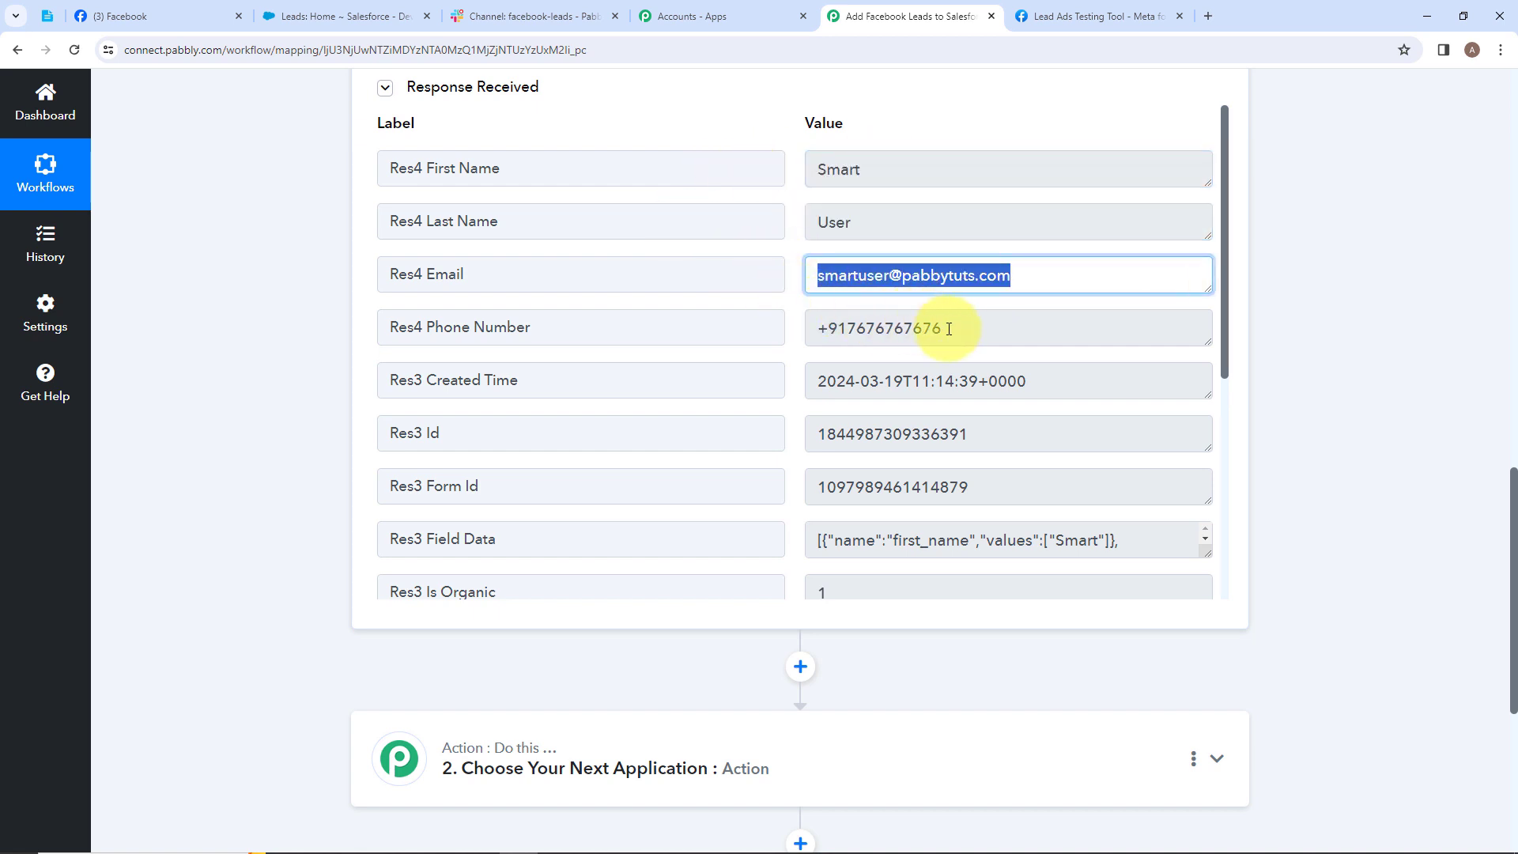
pyautogui.moveTo(948, 329); pyautogui.dragTo(786, 329)
pyautogui.scroll(-5, 874, 515)
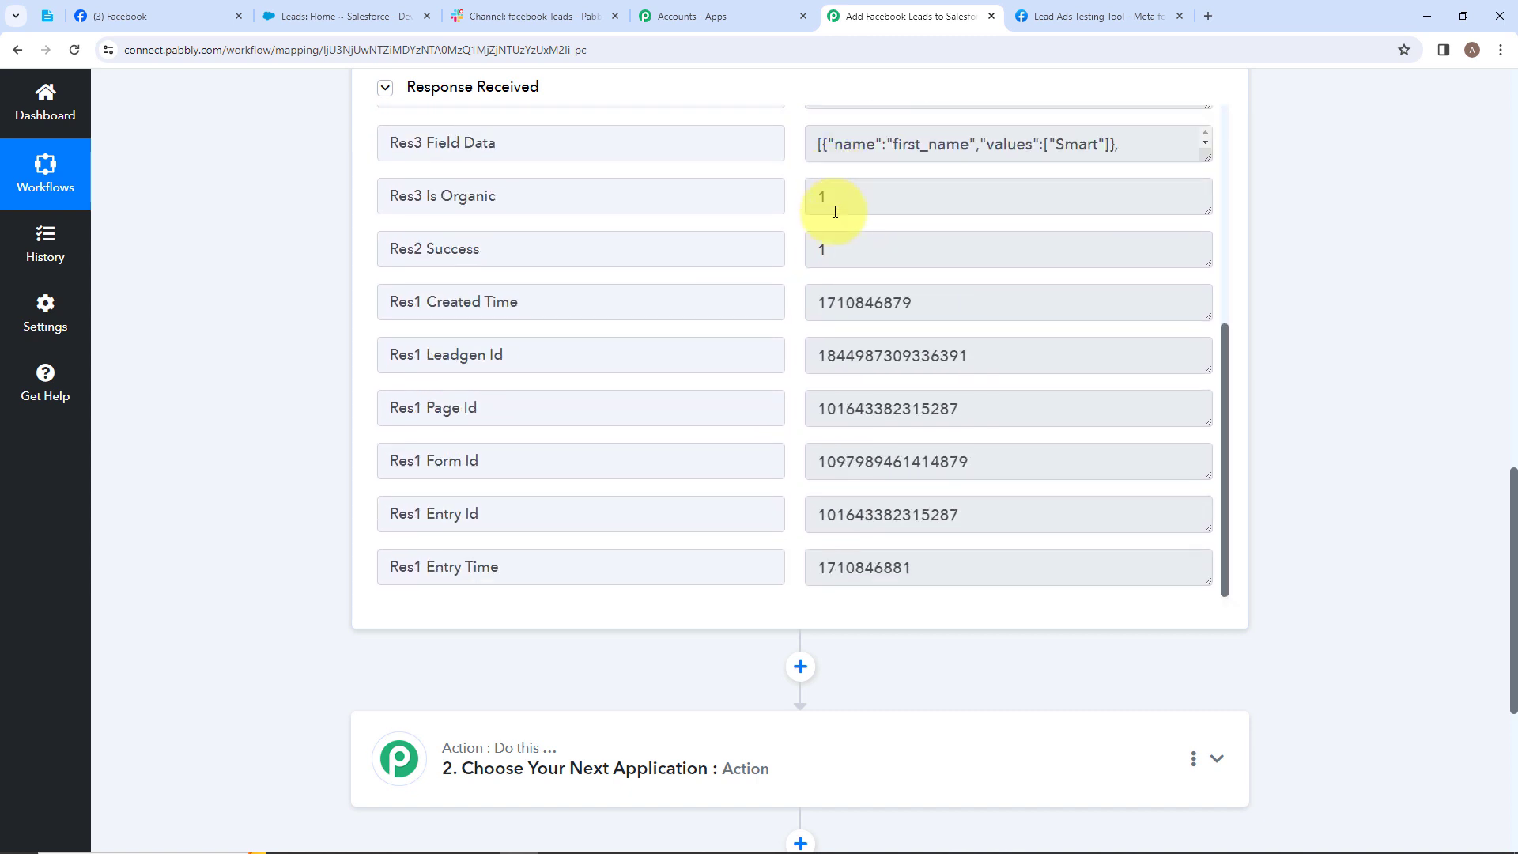
# - Set the workflow's second step to the Salesforce app with Create Lead as the action event
pyautogui.scroll(-4, 845, 332)
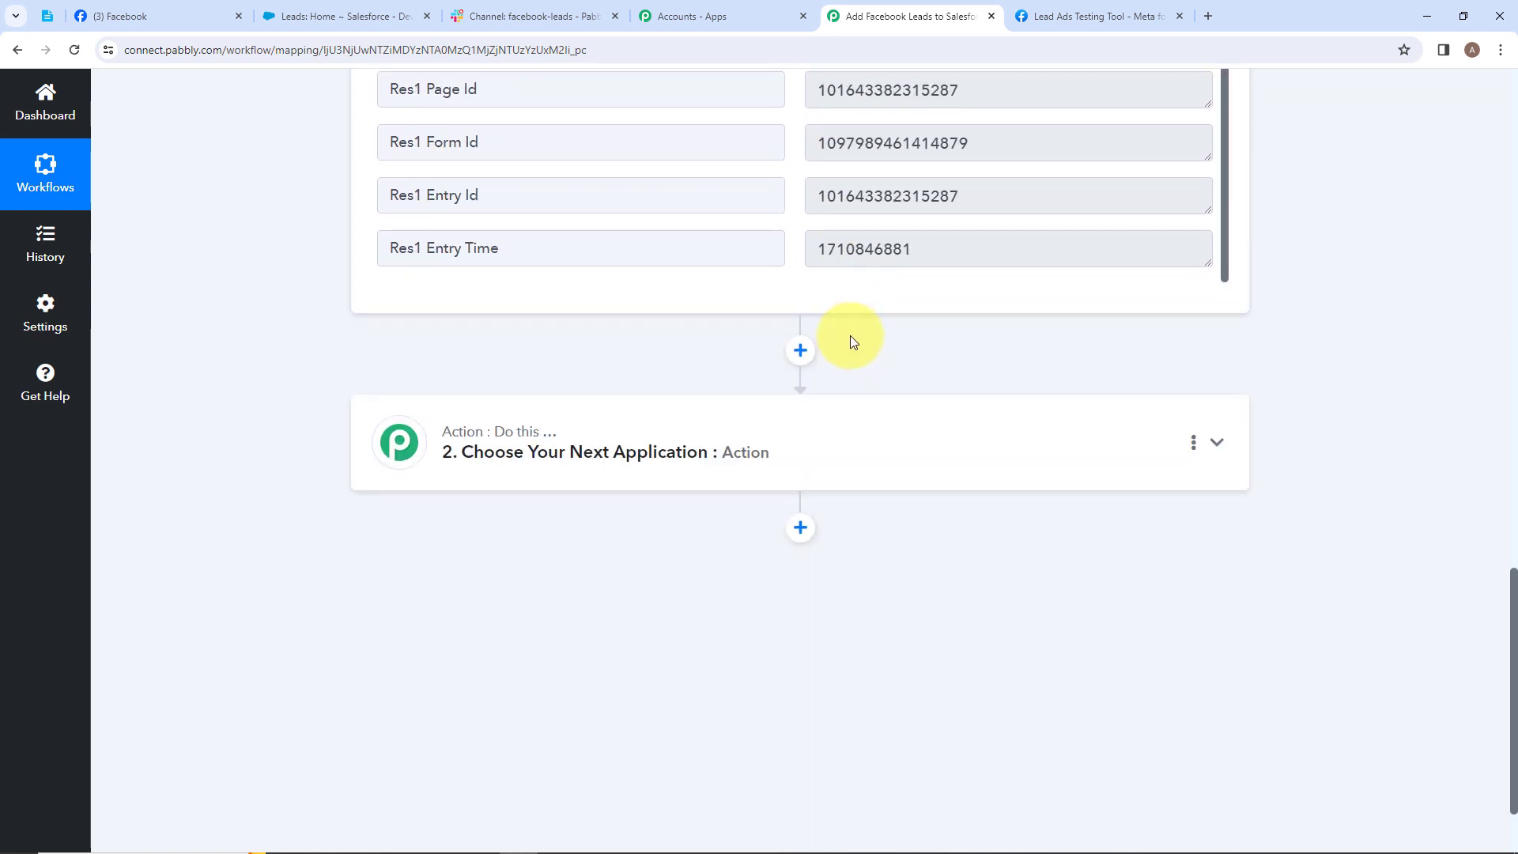
pyautogui.scroll(-1, 851, 342)
pyautogui.click(857, 348)
pyautogui.scroll(-3, 759, 348)
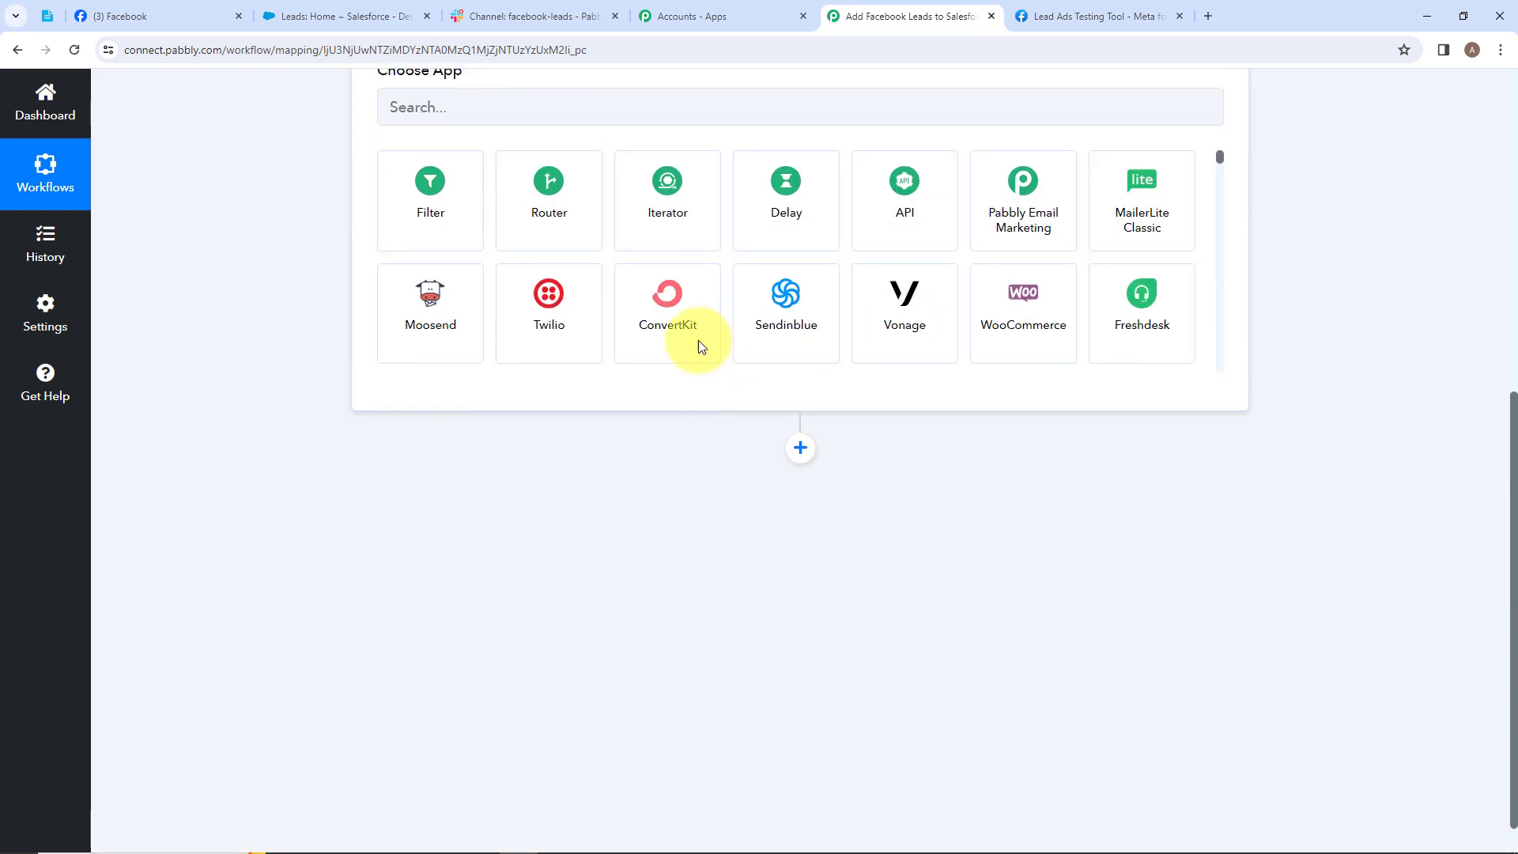
pyautogui.scroll(4, 699, 347)
pyautogui.click(565, 412)
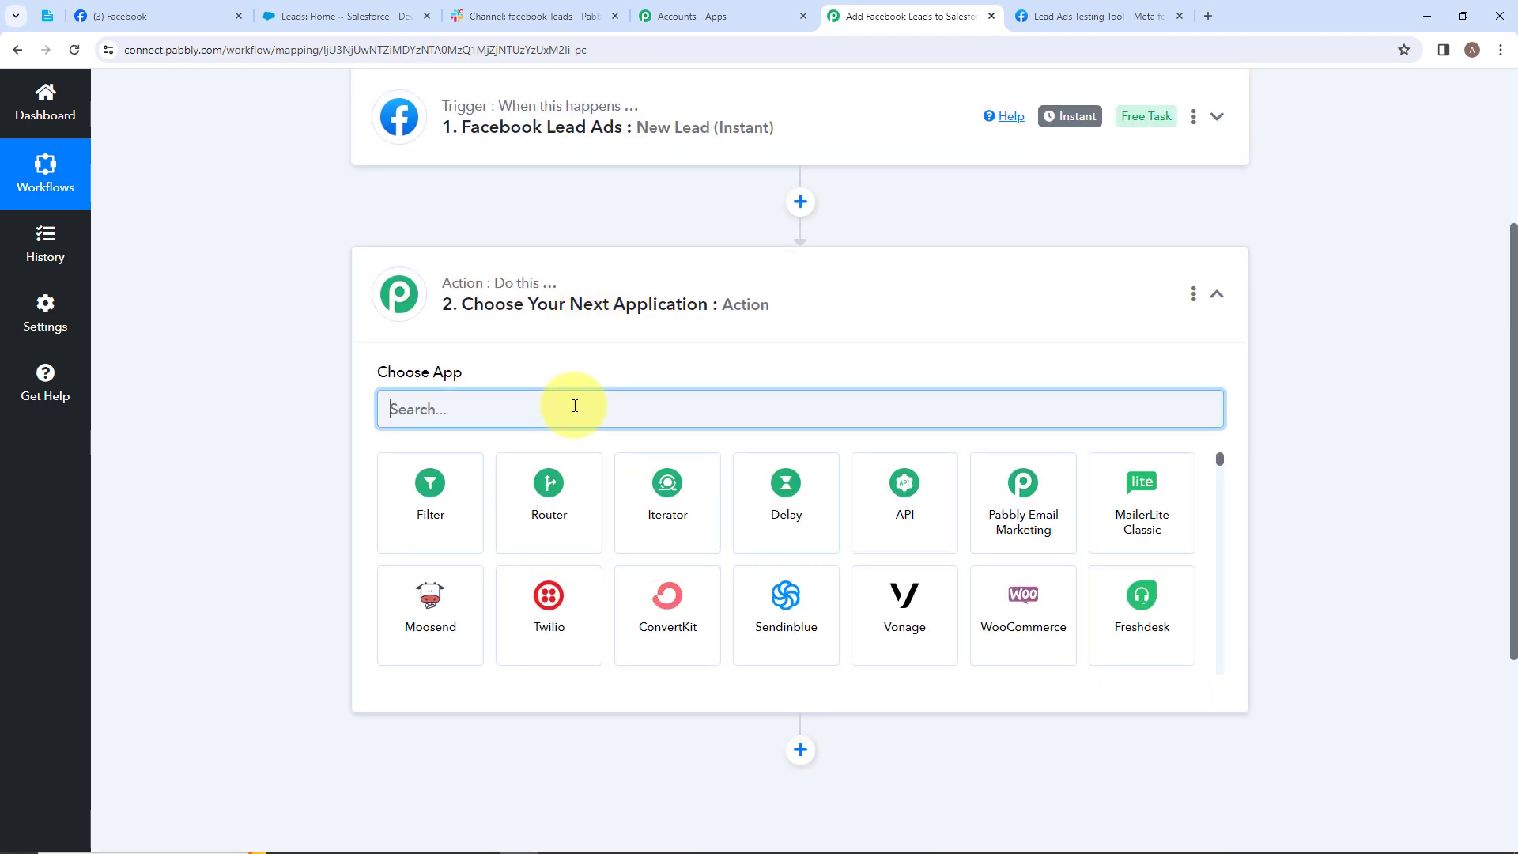
pyautogui.write('Sale')
pyautogui.click(699, 490)
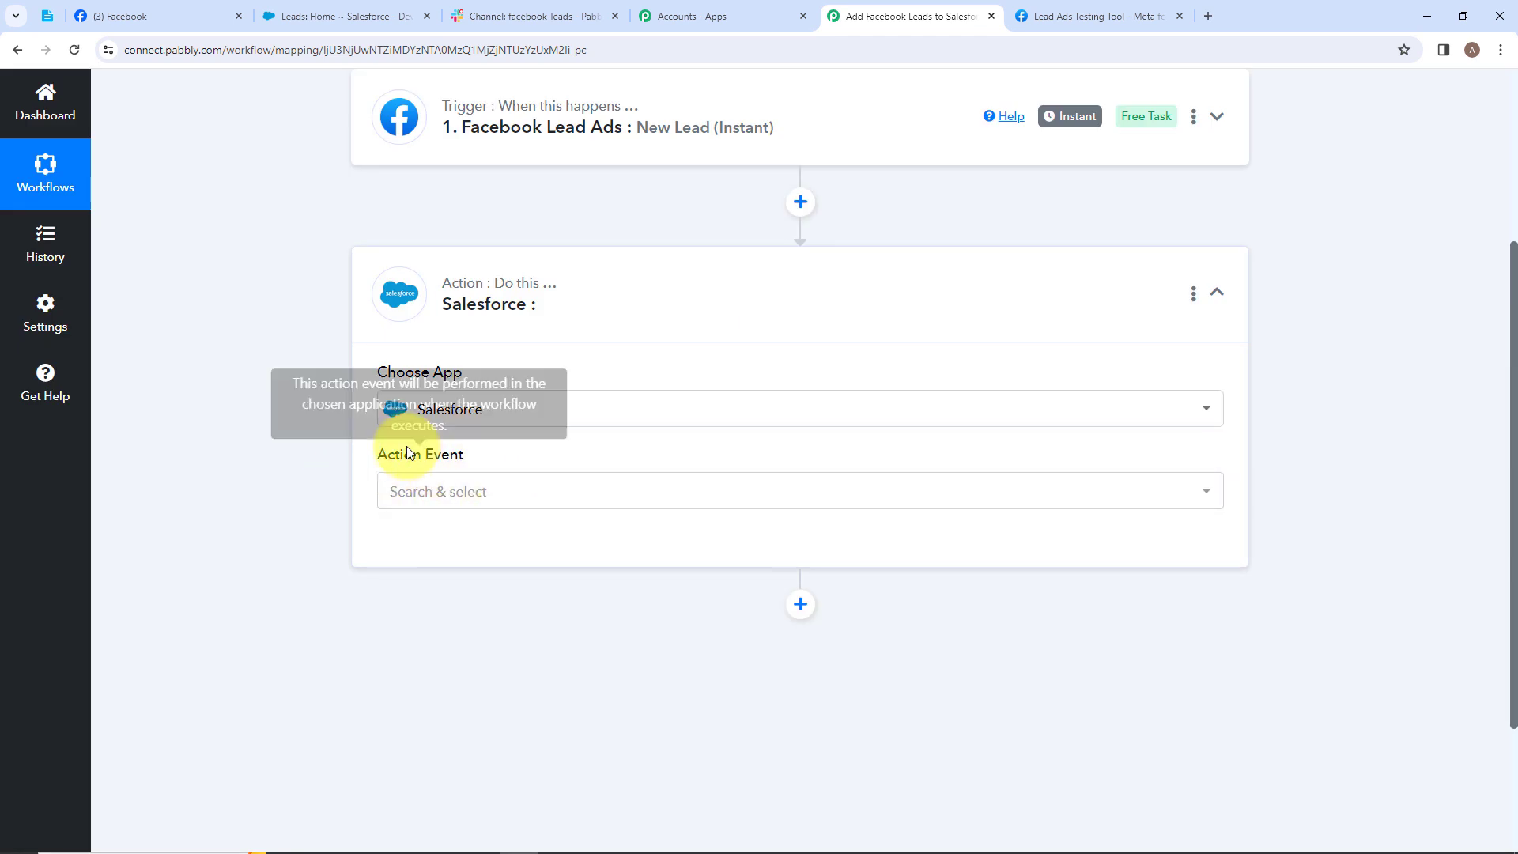
pyautogui.click(488, 497)
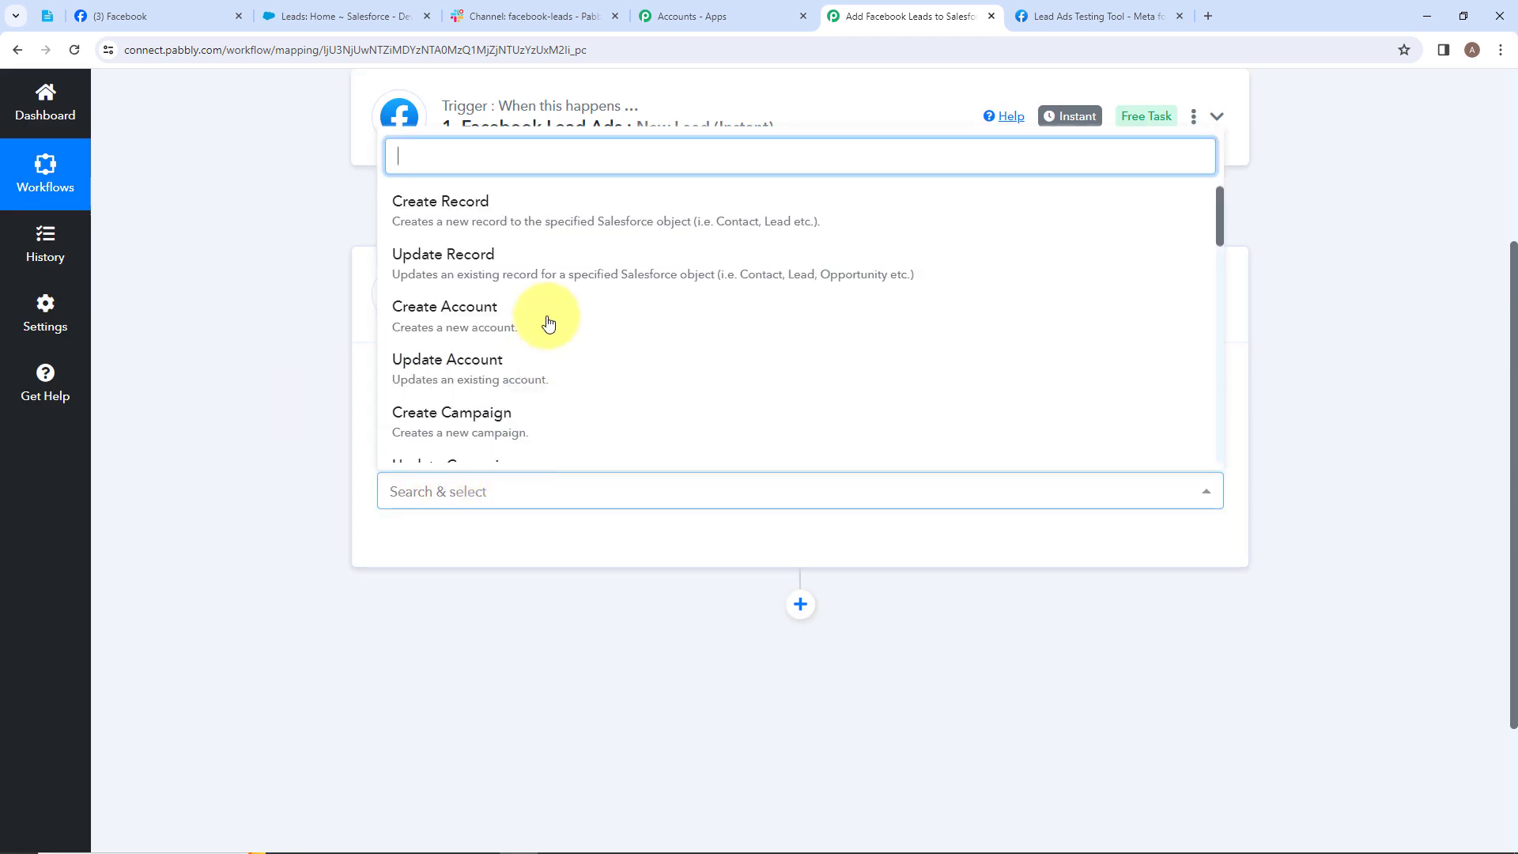
pyautogui.scroll(-10, 546, 328)
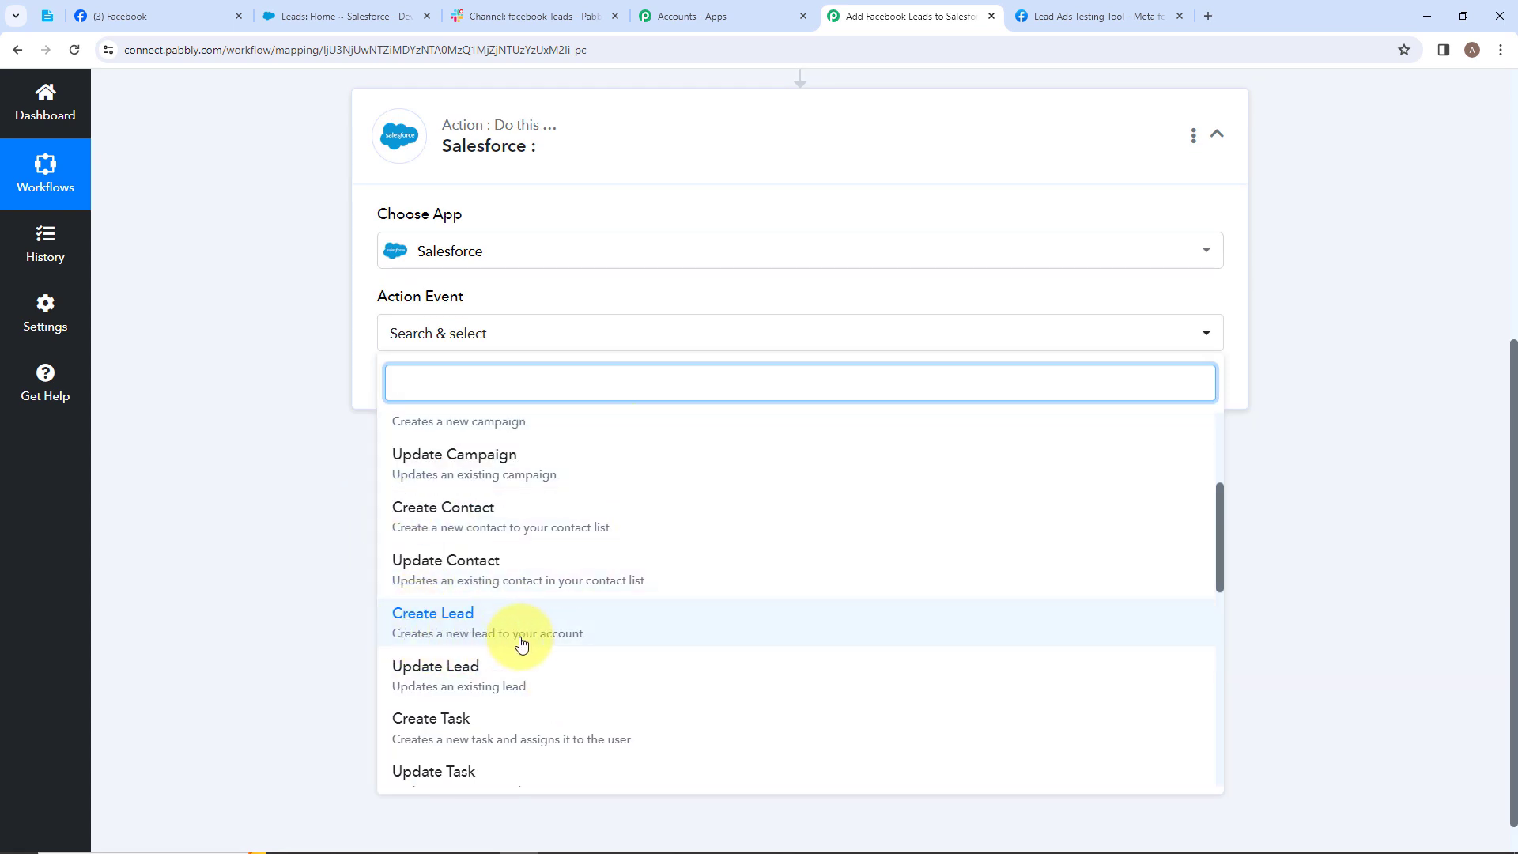
pyautogui.click(472, 615)
# - Connect the action to Salesforce through a new connection and allow Pabbly Connect access to the account
pyautogui.click(415, 624)
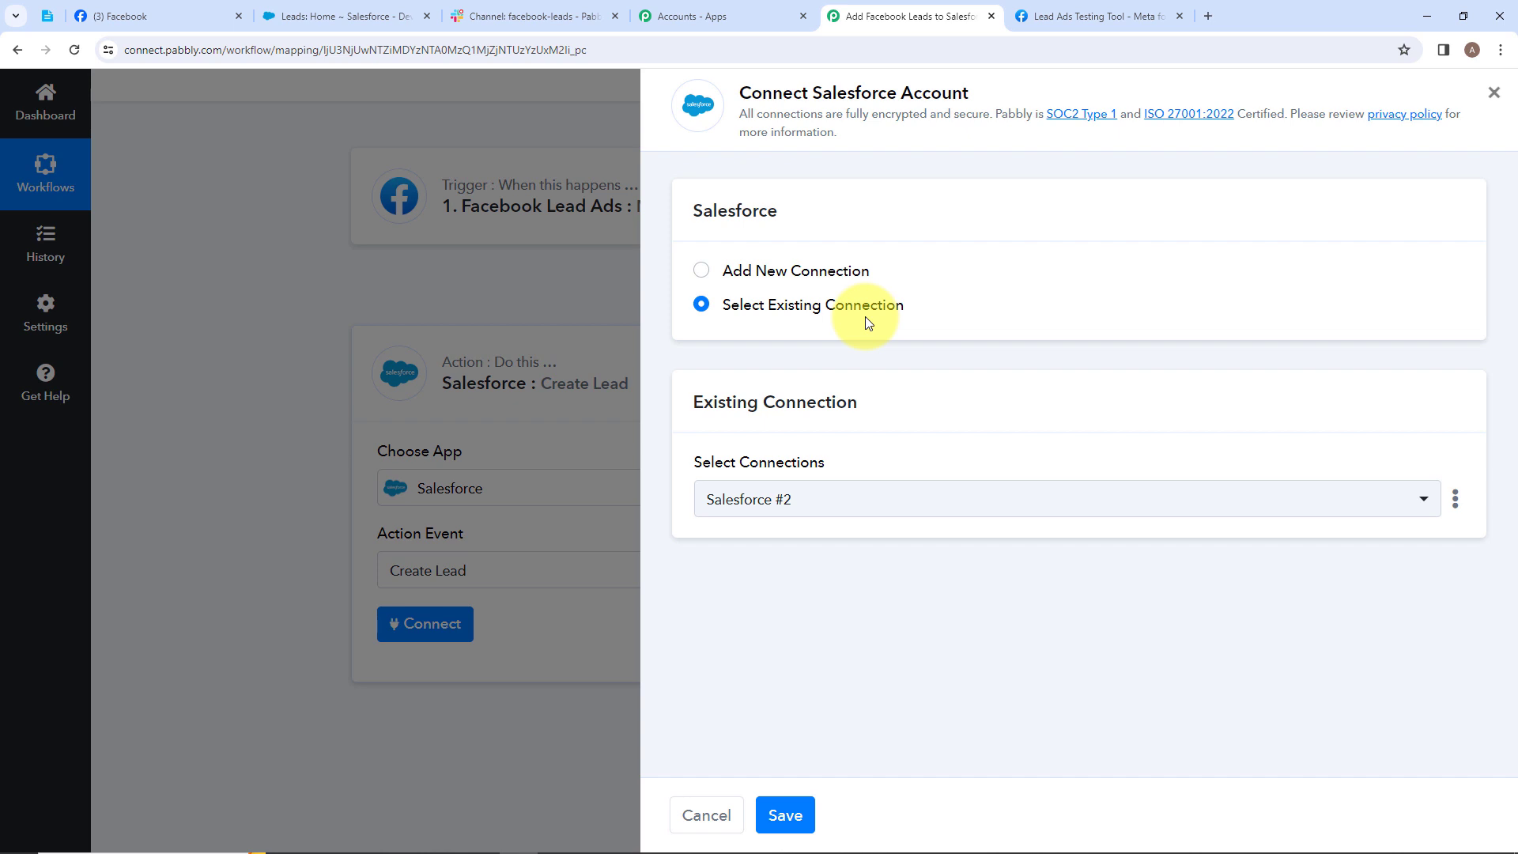
pyautogui.click(702, 271)
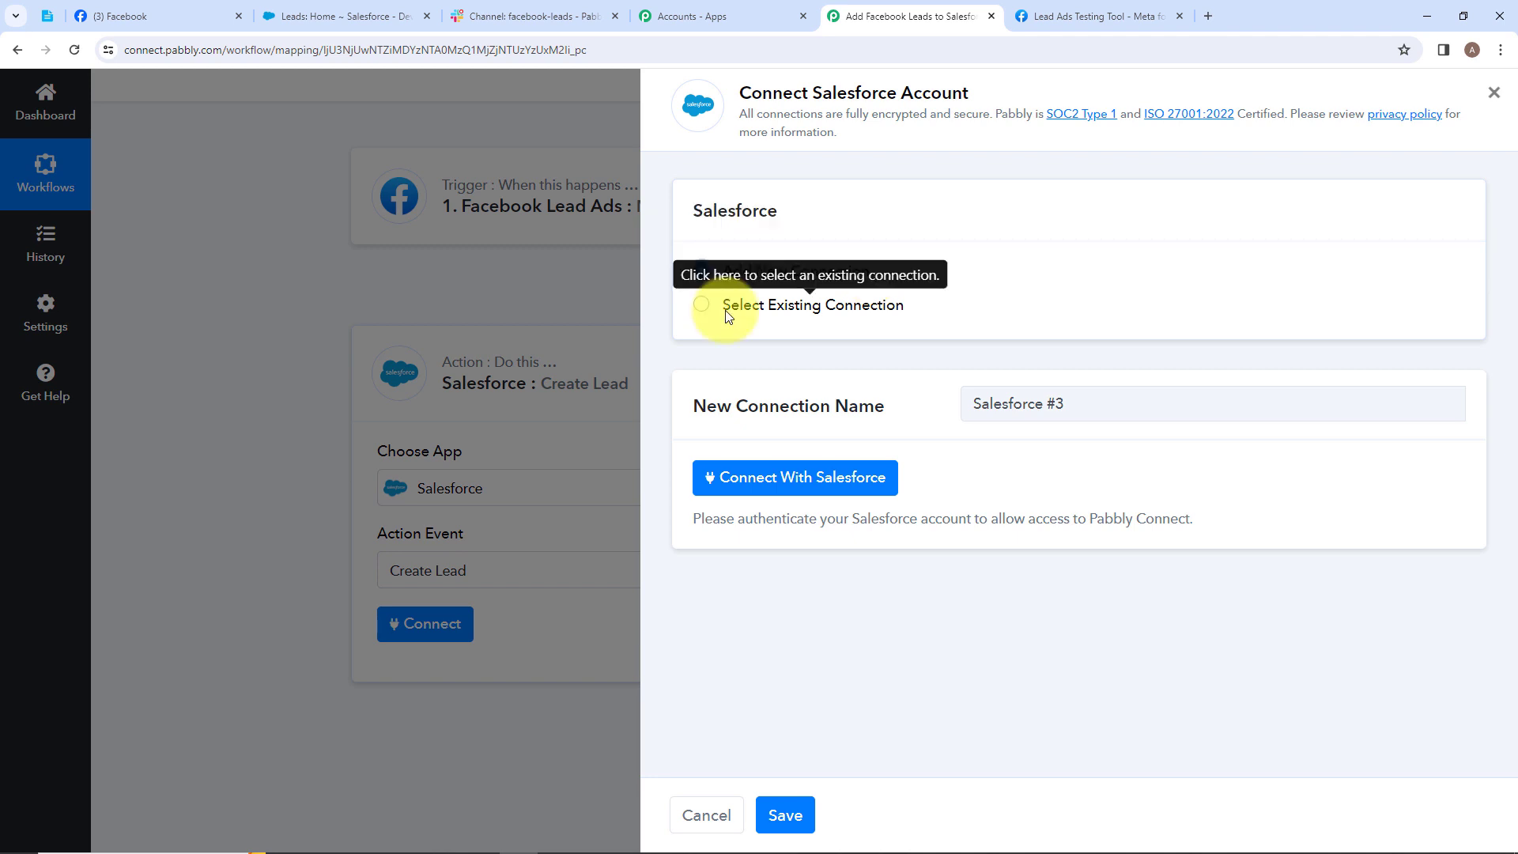
pyautogui.click(753, 490)
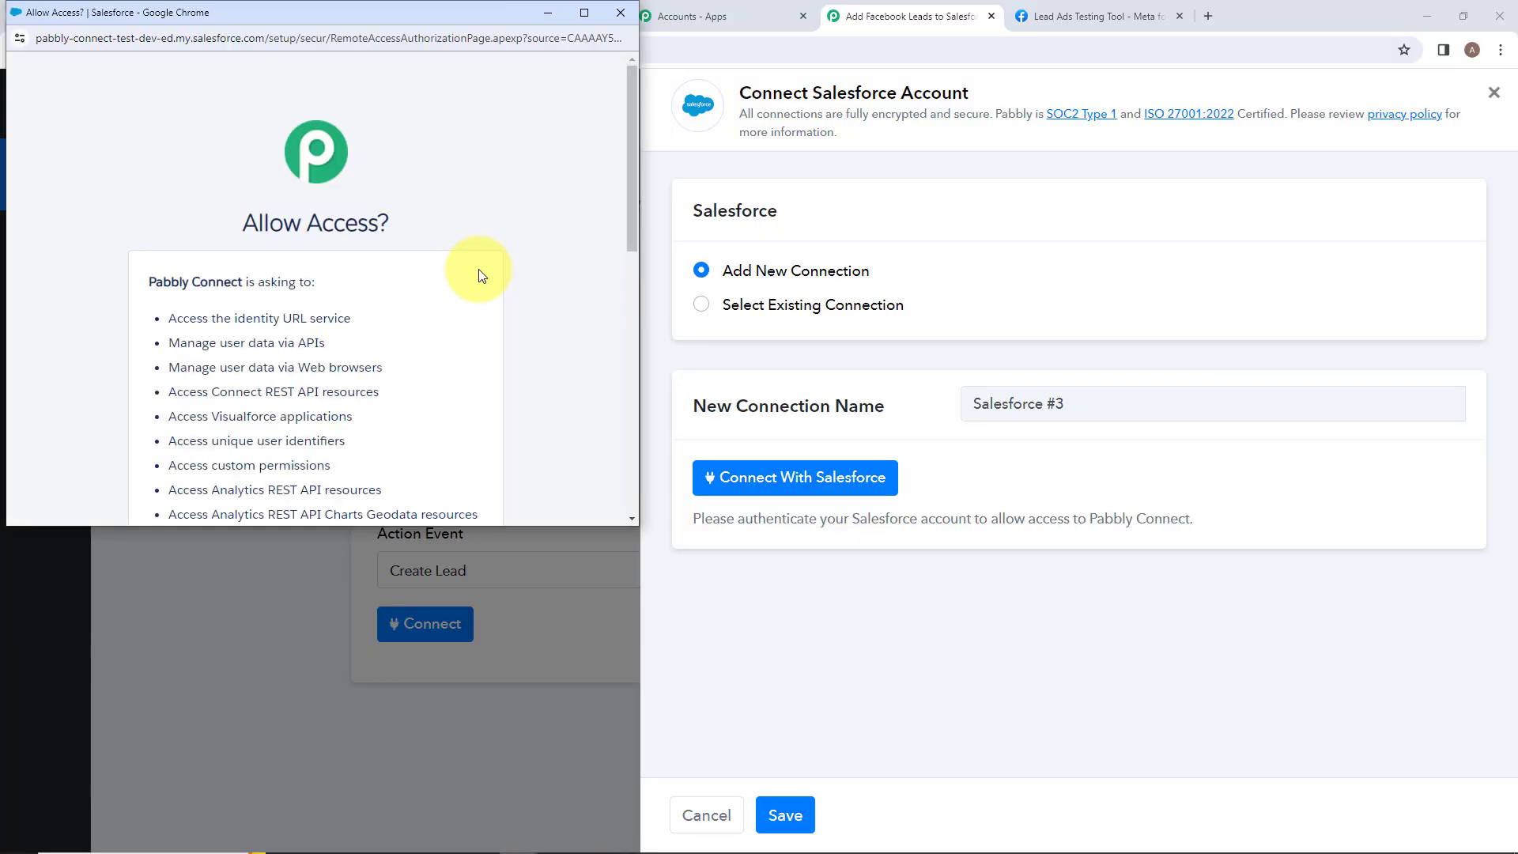
pyautogui.scroll(-10, 481, 273)
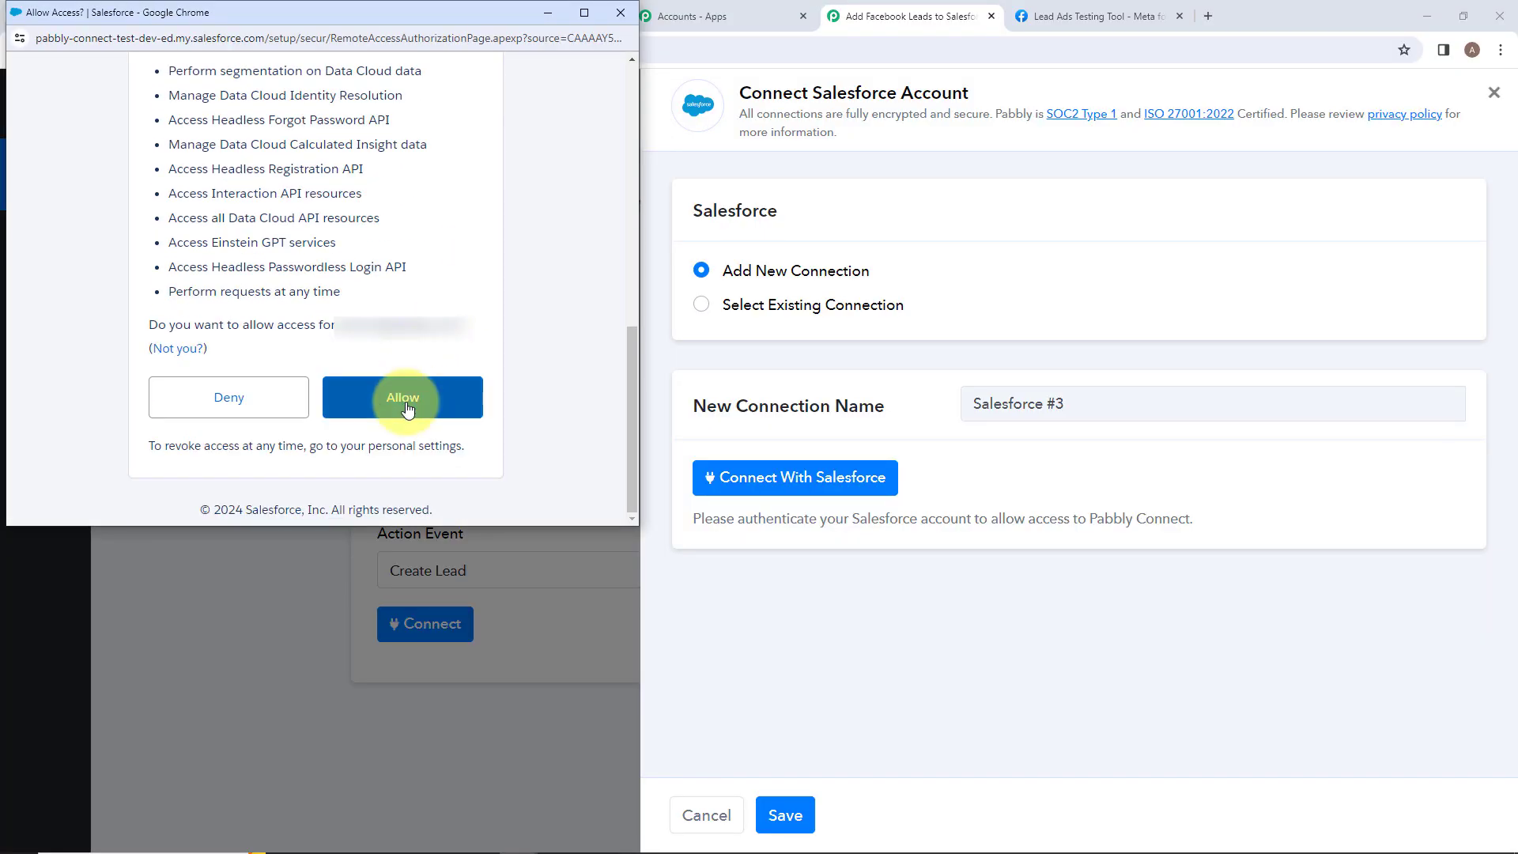
pyautogui.click(404, 399)
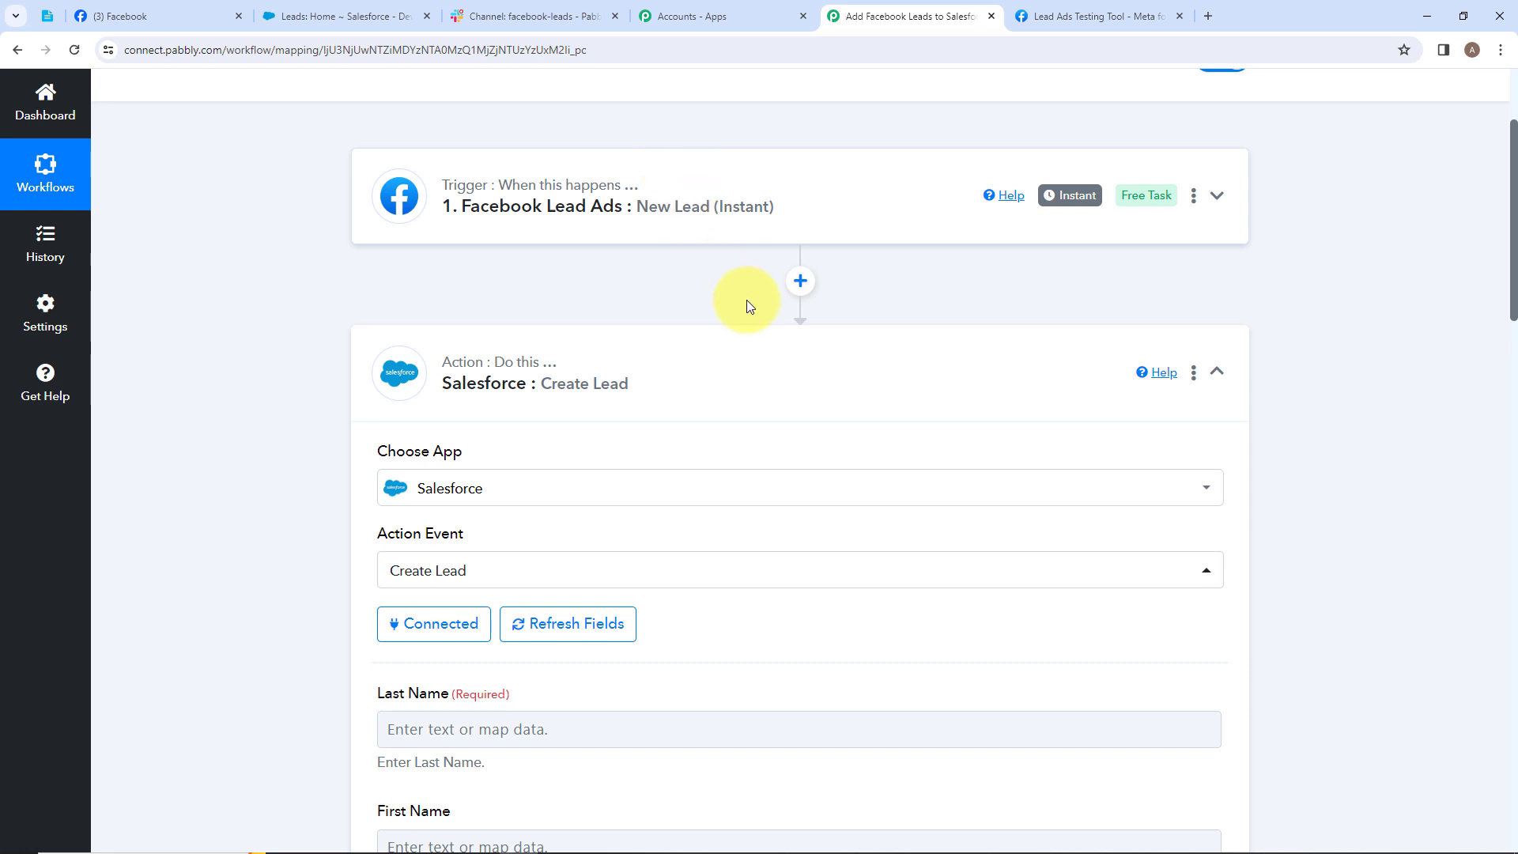
# - Map the Salesforce lead's Last Name and First Name fields to the matching values from the Facebook Lead Ads trigger
pyautogui.scroll(-5, 745, 348)
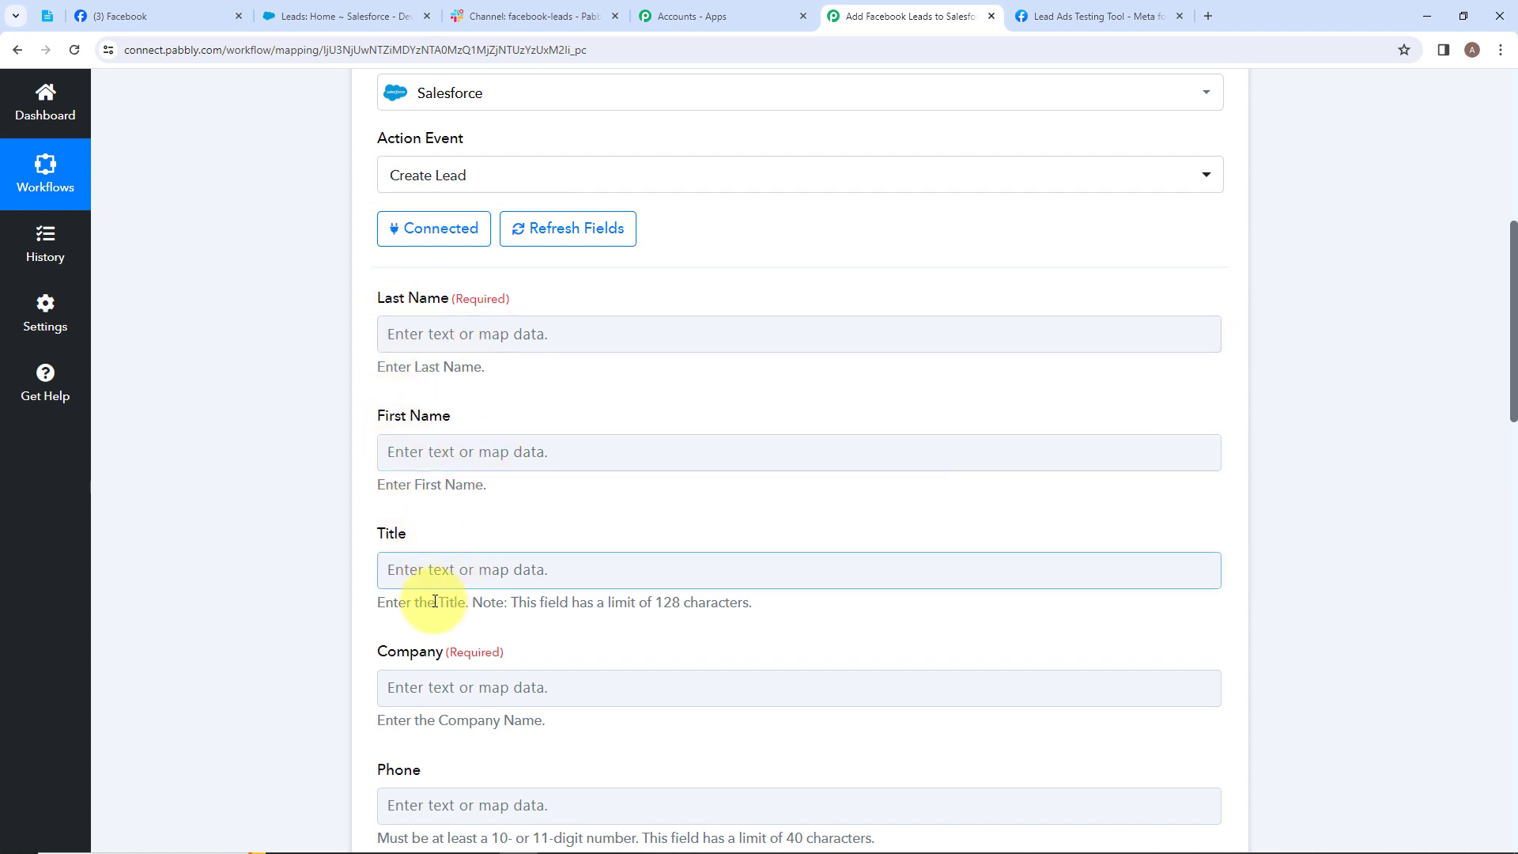
pyautogui.scroll(-4, 477, 677)
pyautogui.scroll(3, 617, 316)
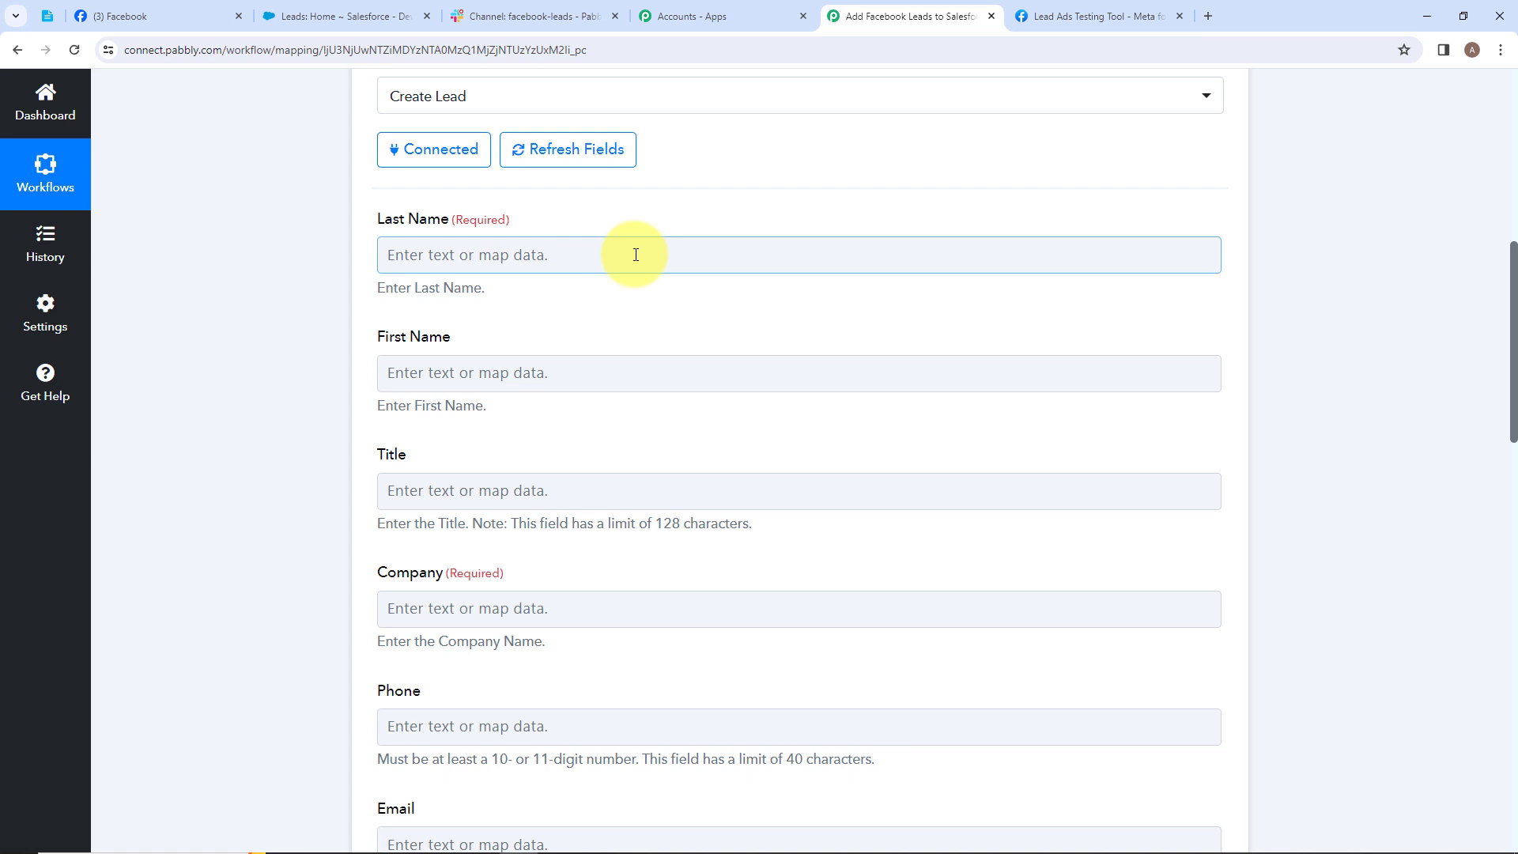
pyautogui.click(635, 254)
pyautogui.click(608, 404)
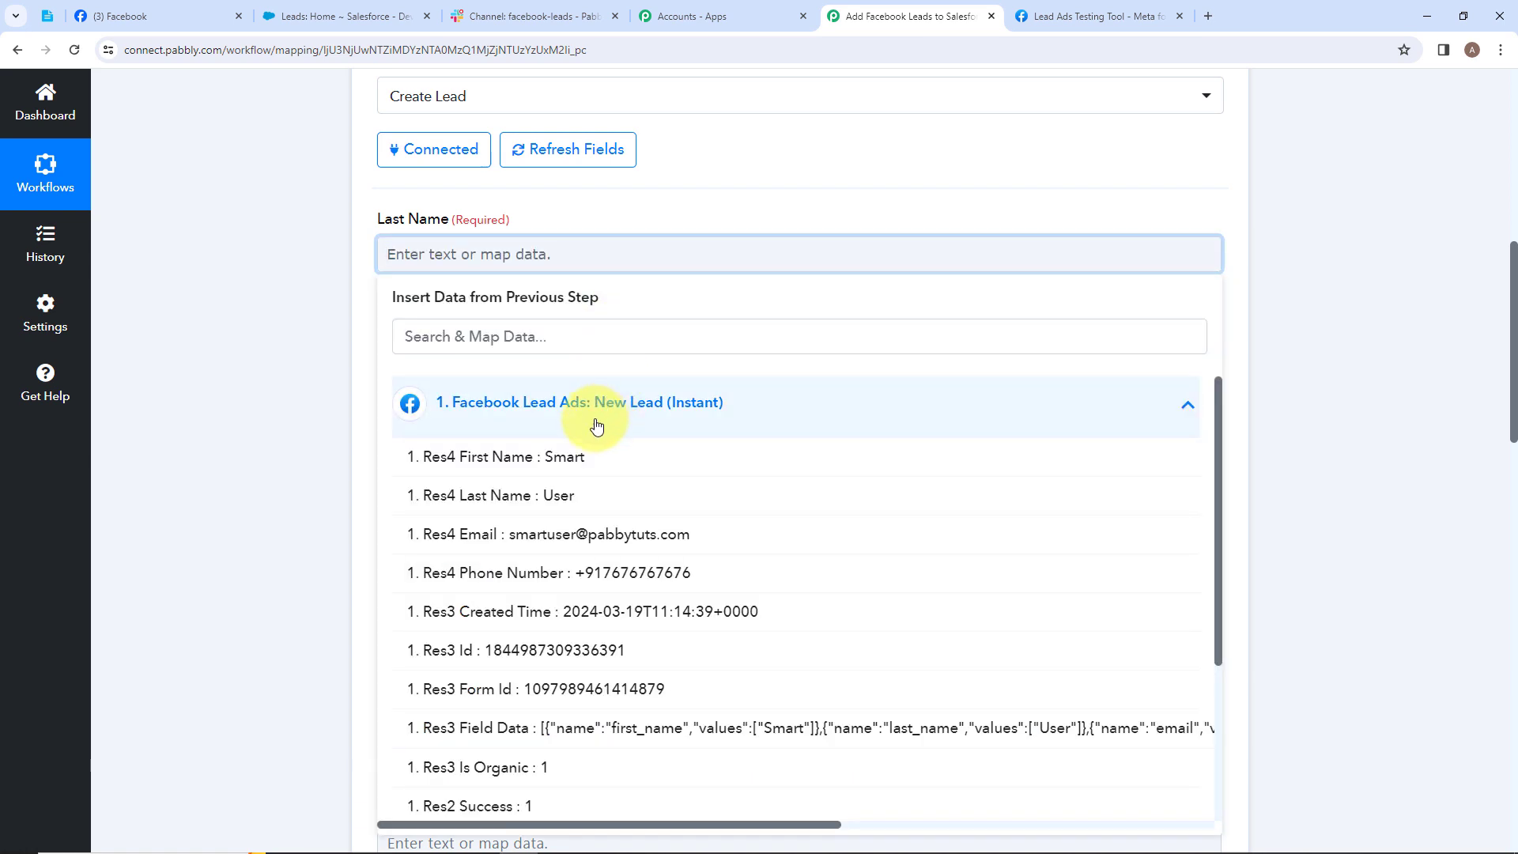
pyautogui.click(558, 496)
pyautogui.click(501, 393)
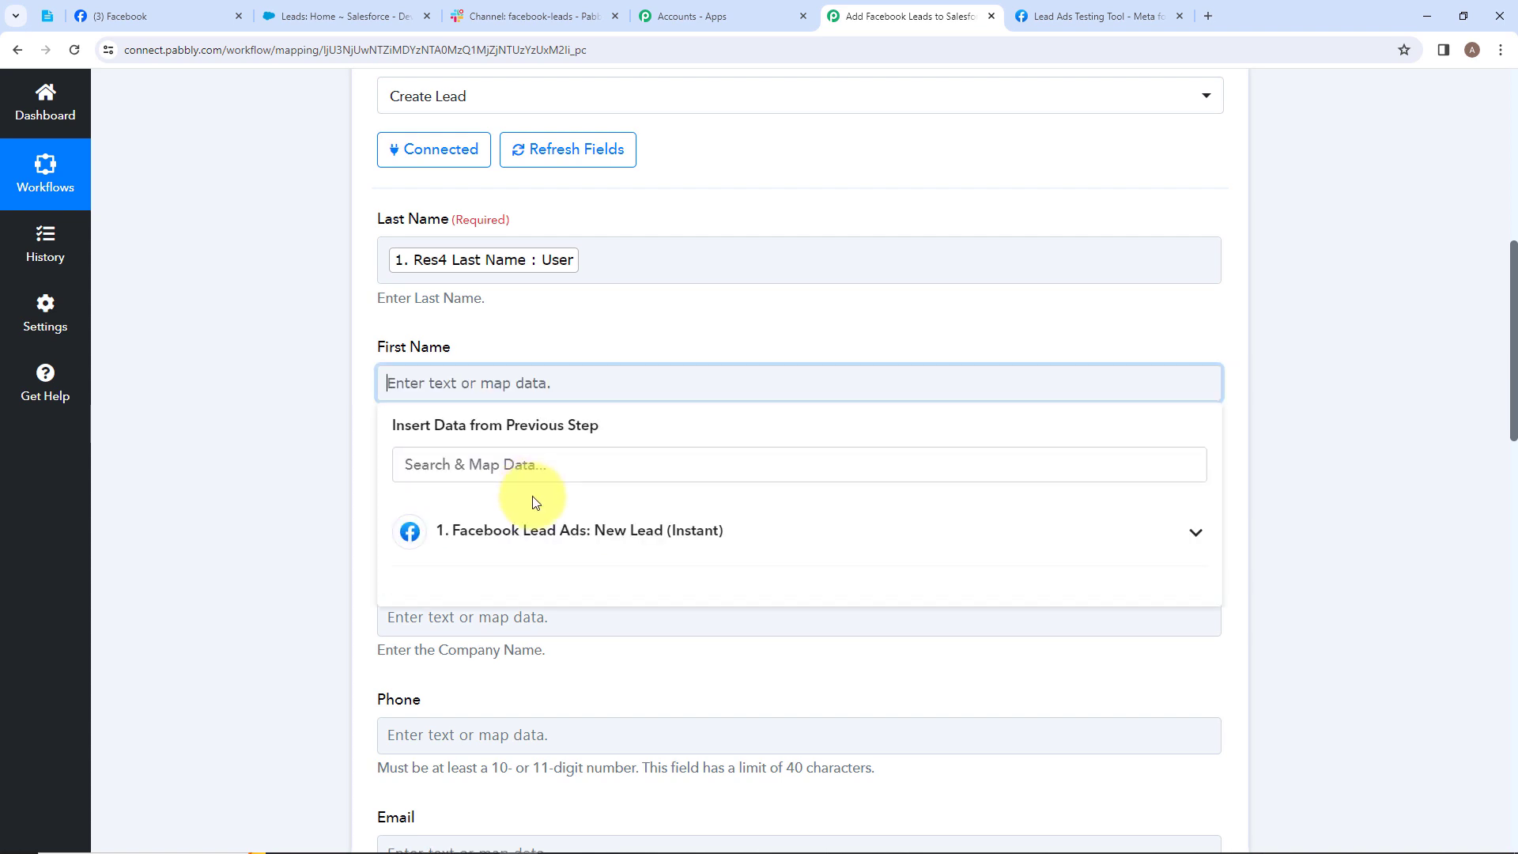
pyautogui.click(518, 531)
pyautogui.click(522, 586)
pyautogui.click(328, 540)
# - Set the lead's Company to Pabbly and map its Phone field to the phone number from the Facebook trigger
pyautogui.scroll(-3, 492, 461)
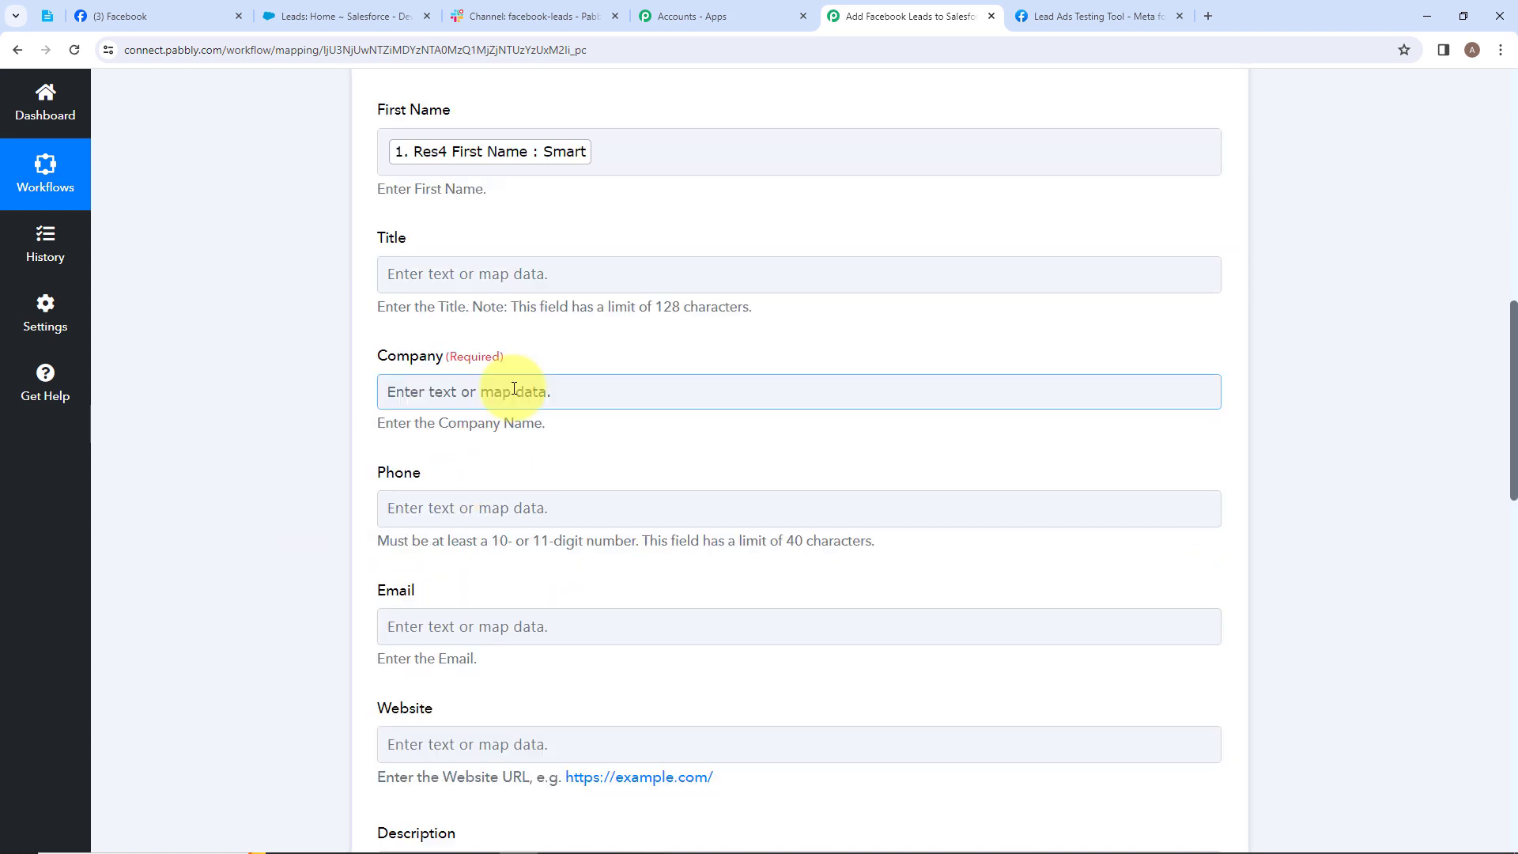
pyautogui.click(514, 389)
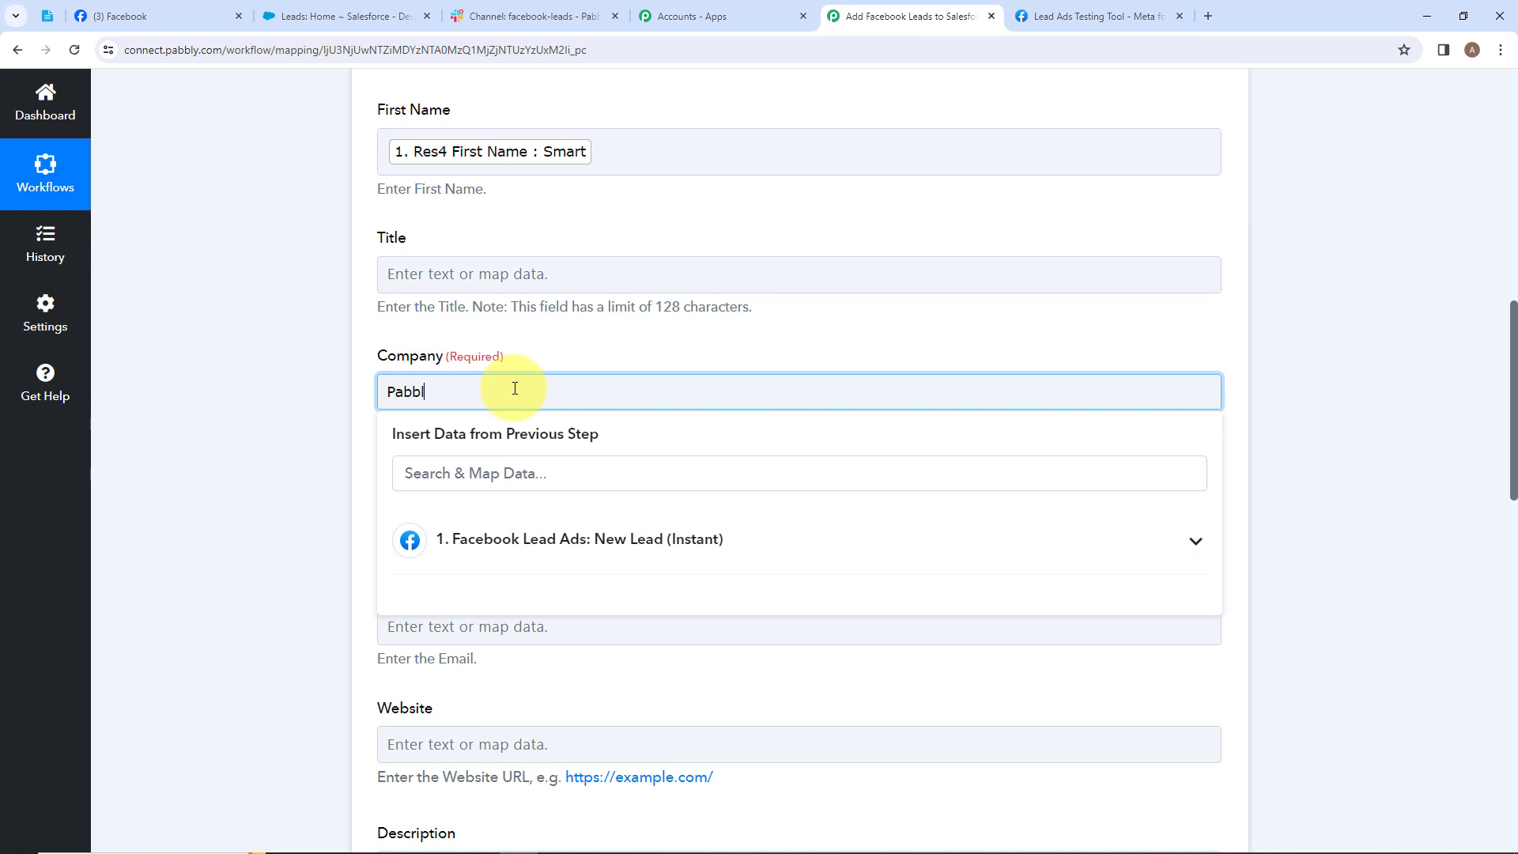
pyautogui.click(340, 389)
pyautogui.scroll(-2, 443, 372)
pyautogui.click(518, 350)
pyautogui.click(531, 507)
pyautogui.click(548, 670)
pyautogui.click(315, 598)
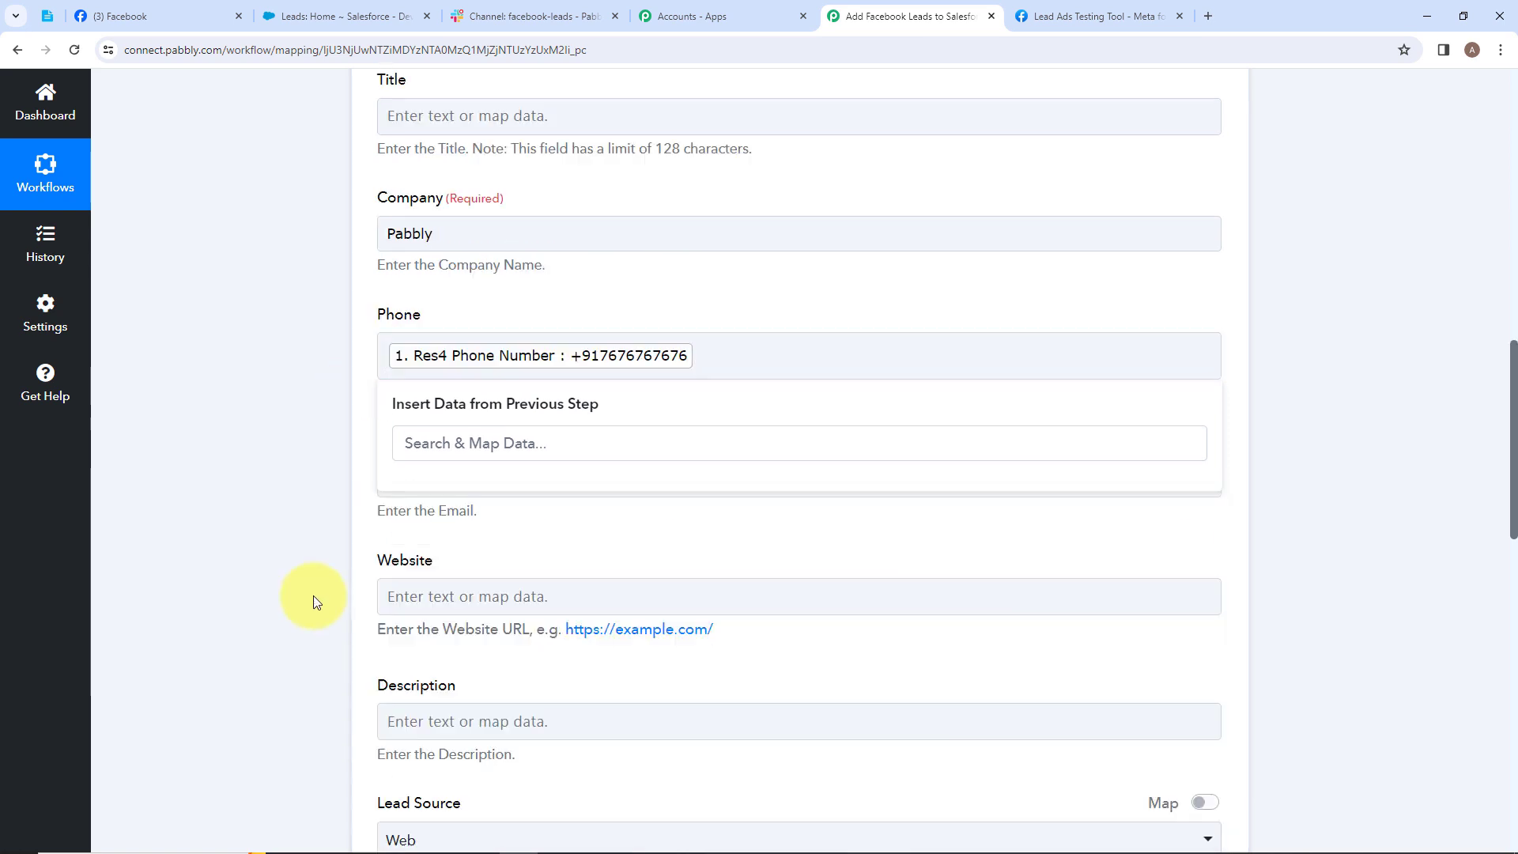
# - Map the lead's Email field to the e-mail value from the Facebook Lead Ads response
pyautogui.scroll(-1, 489, 402)
pyautogui.click(506, 449)
pyautogui.scroll(-2, 549, 525)
pyautogui.click(554, 474)
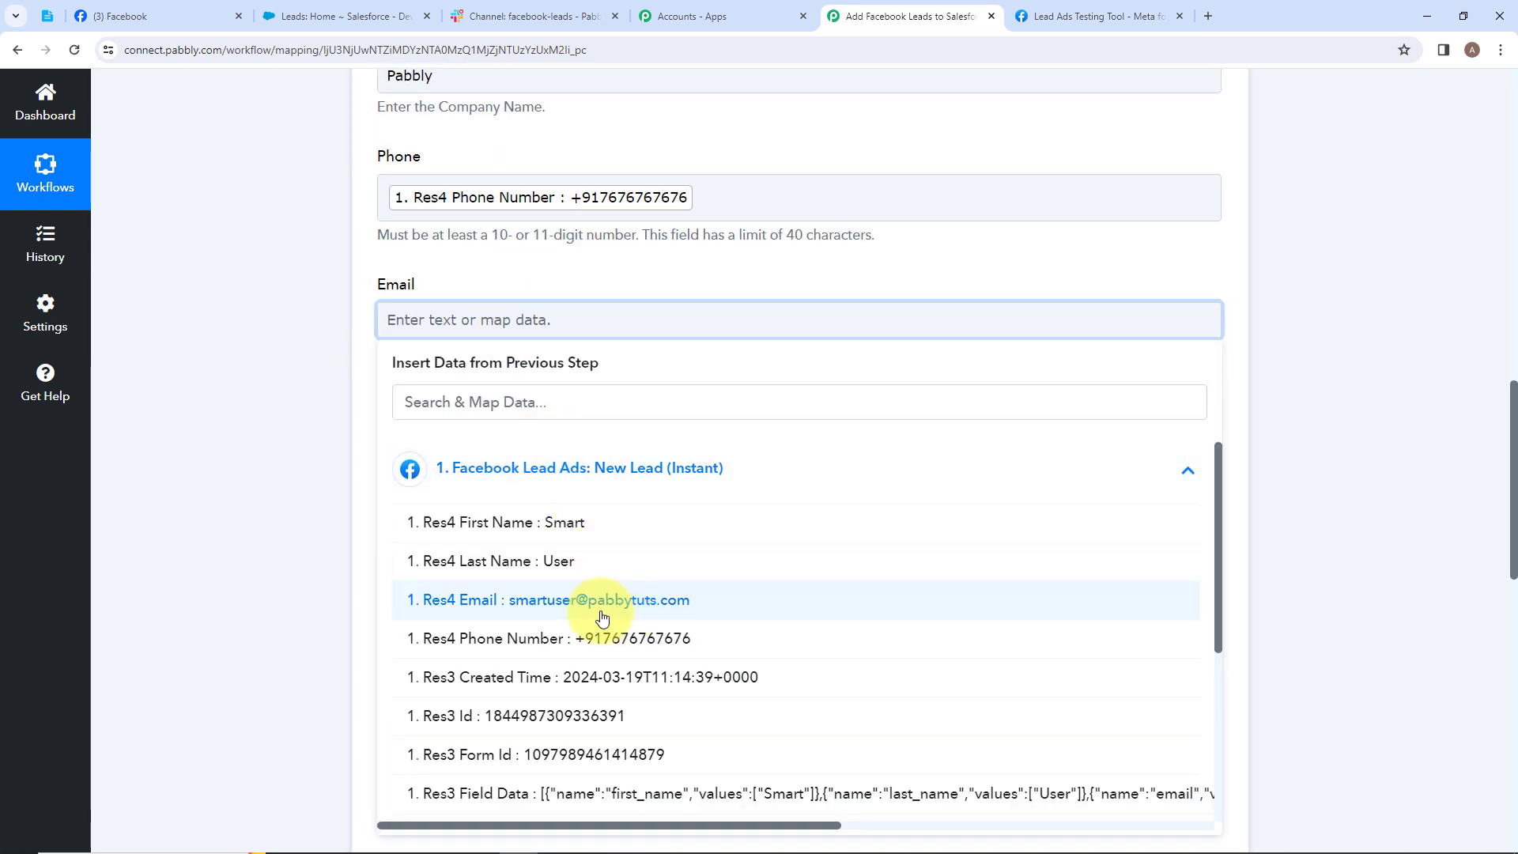
pyautogui.click(545, 601)
pyautogui.click(331, 546)
# - Save the Create Lead action, send a test request, and check the new lead in Salesforce's Recent Leads list
pyautogui.scroll(-2, 443, 451)
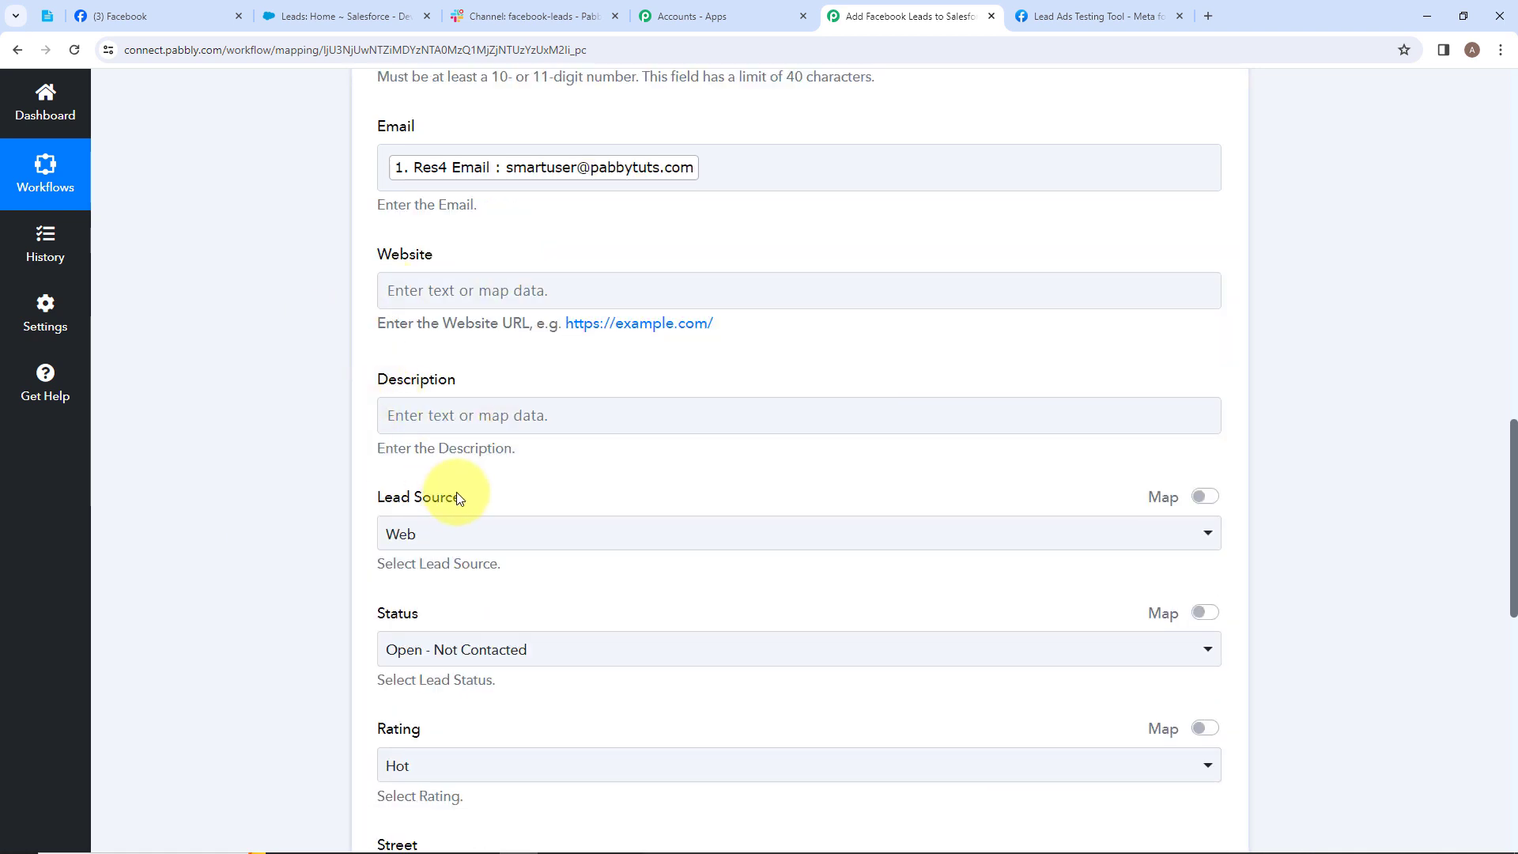
pyautogui.scroll(-5, 457, 493)
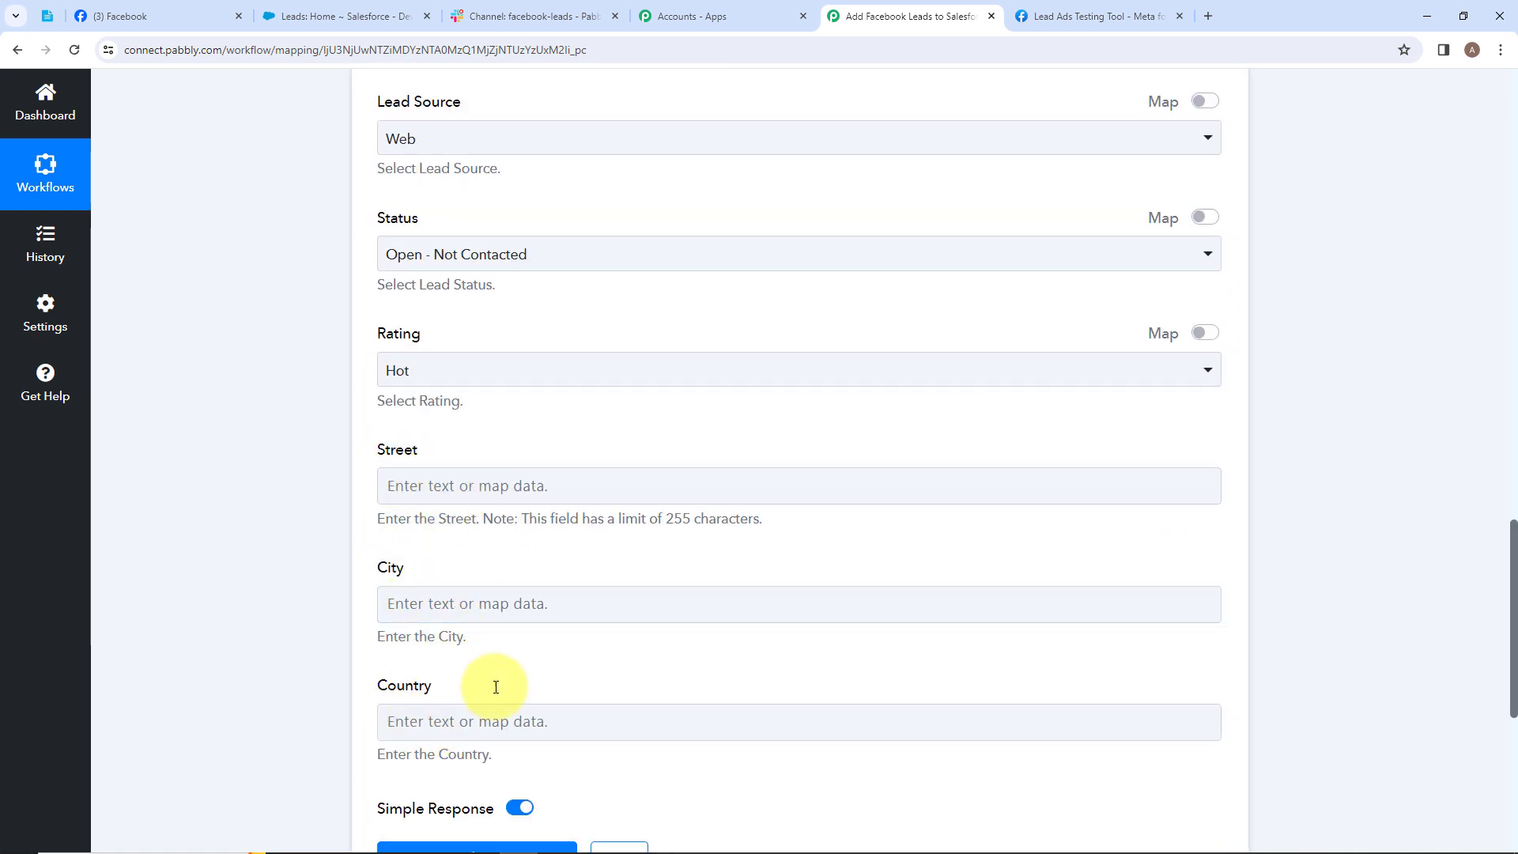
pyautogui.scroll(-2, 563, 758)
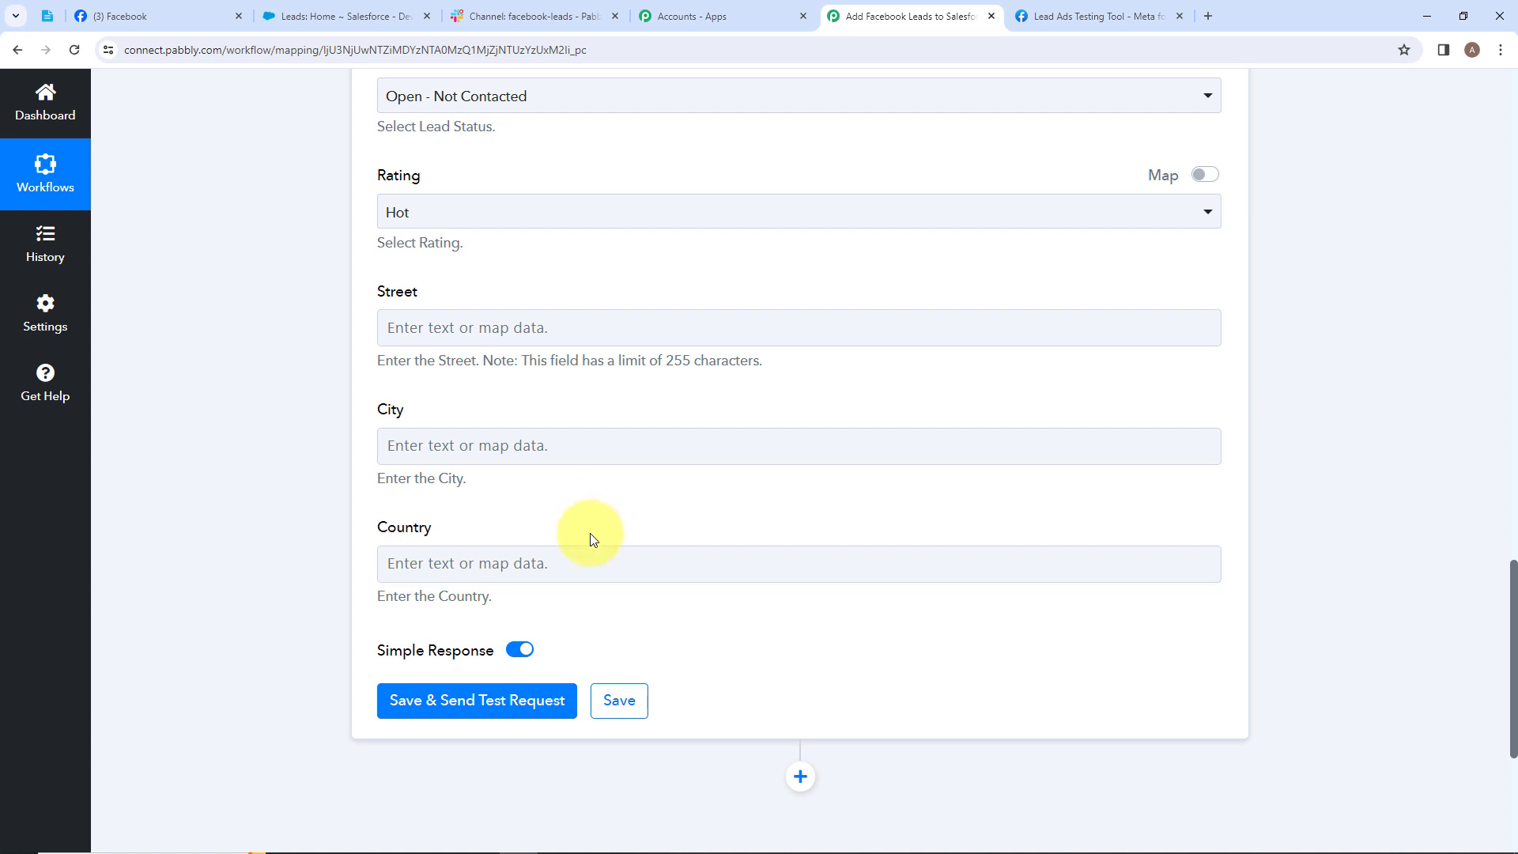
pyautogui.click(584, 557)
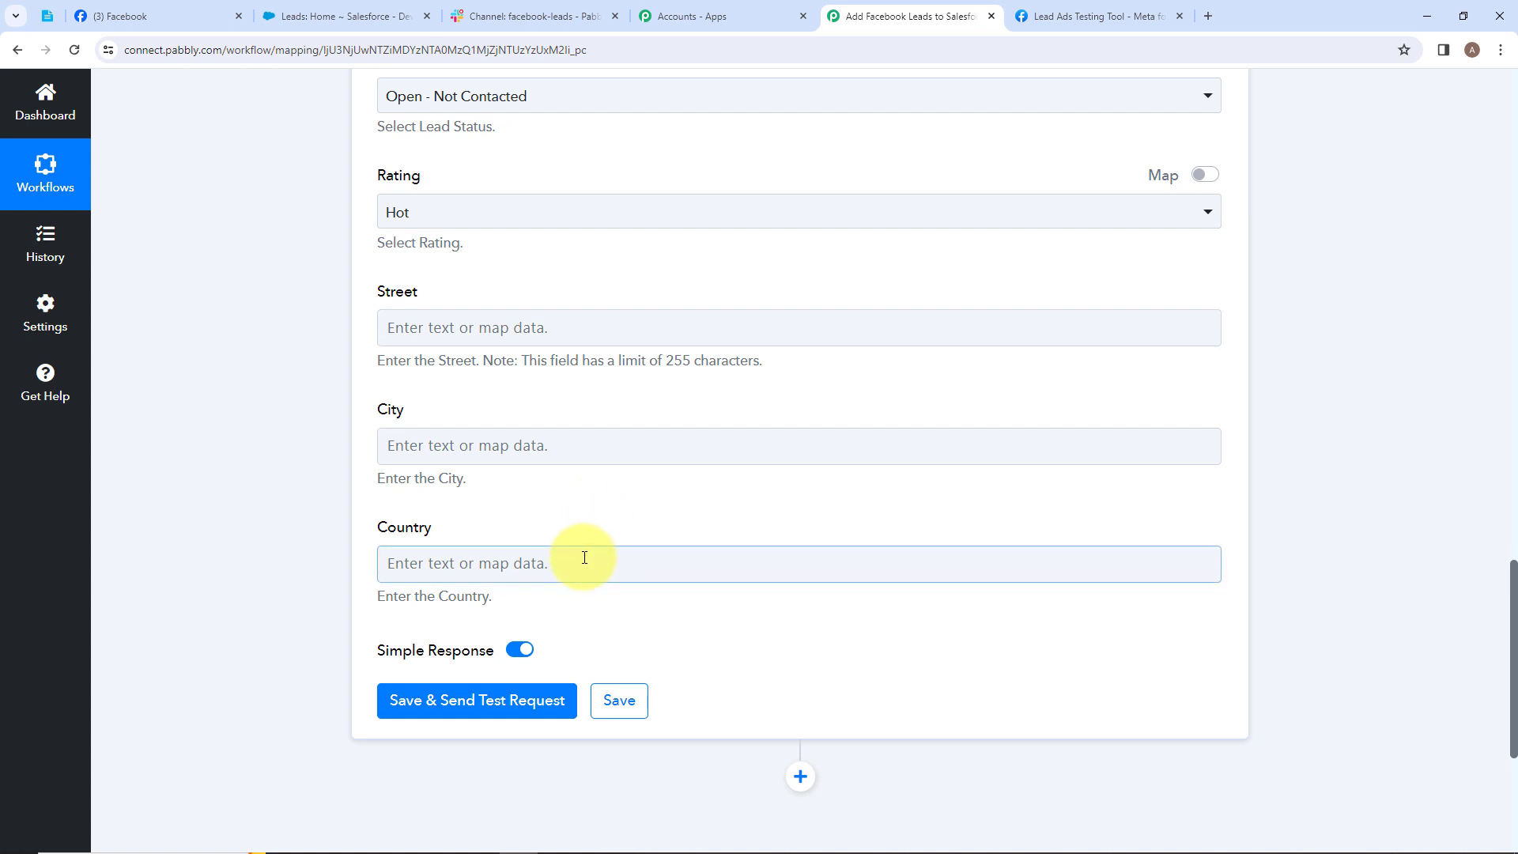
pyautogui.click(466, 700)
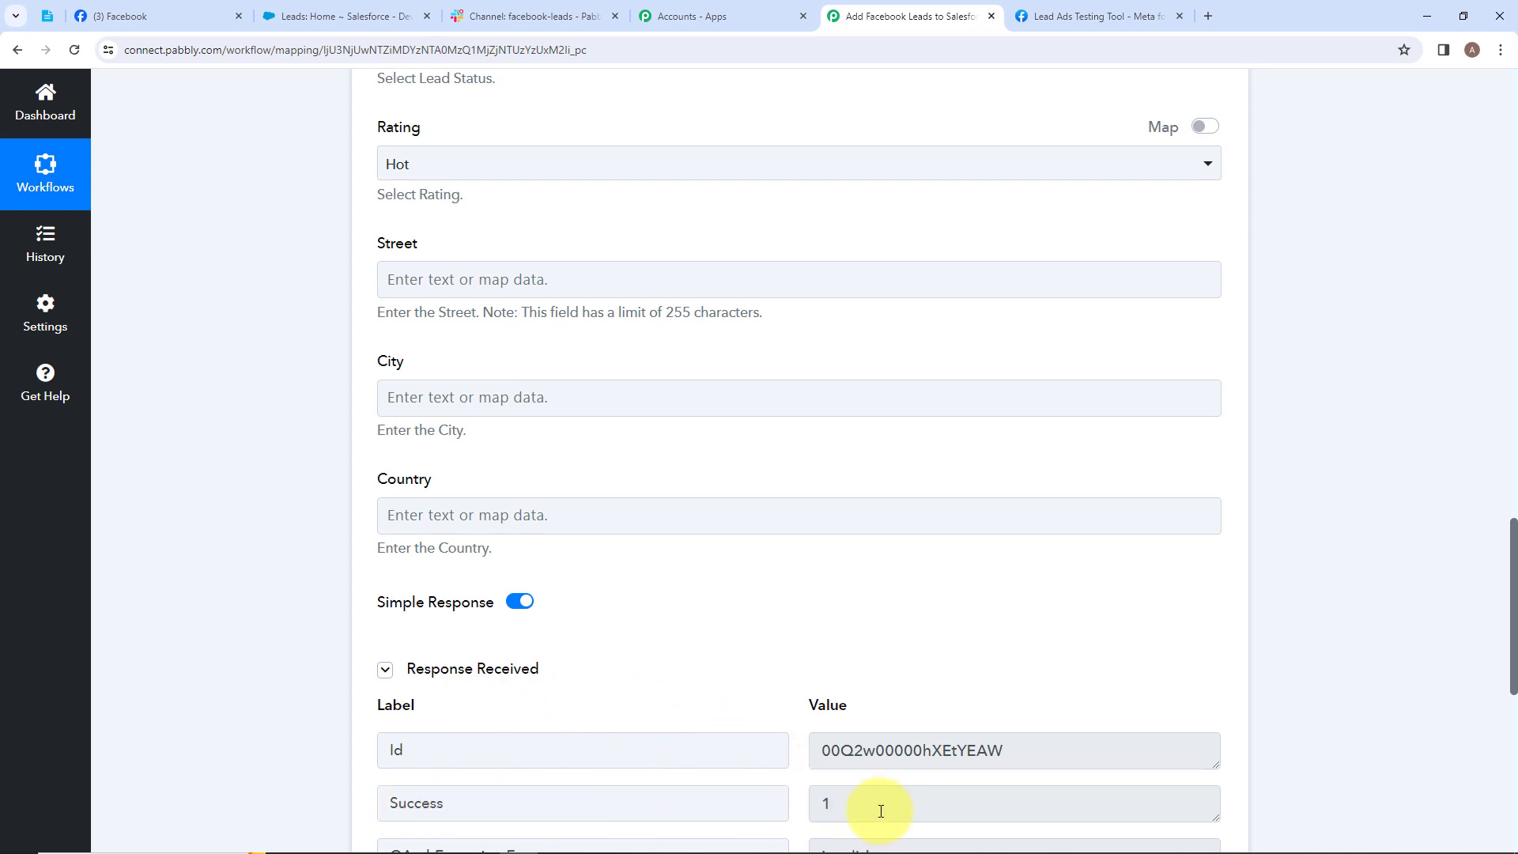
pyautogui.click(344, 16)
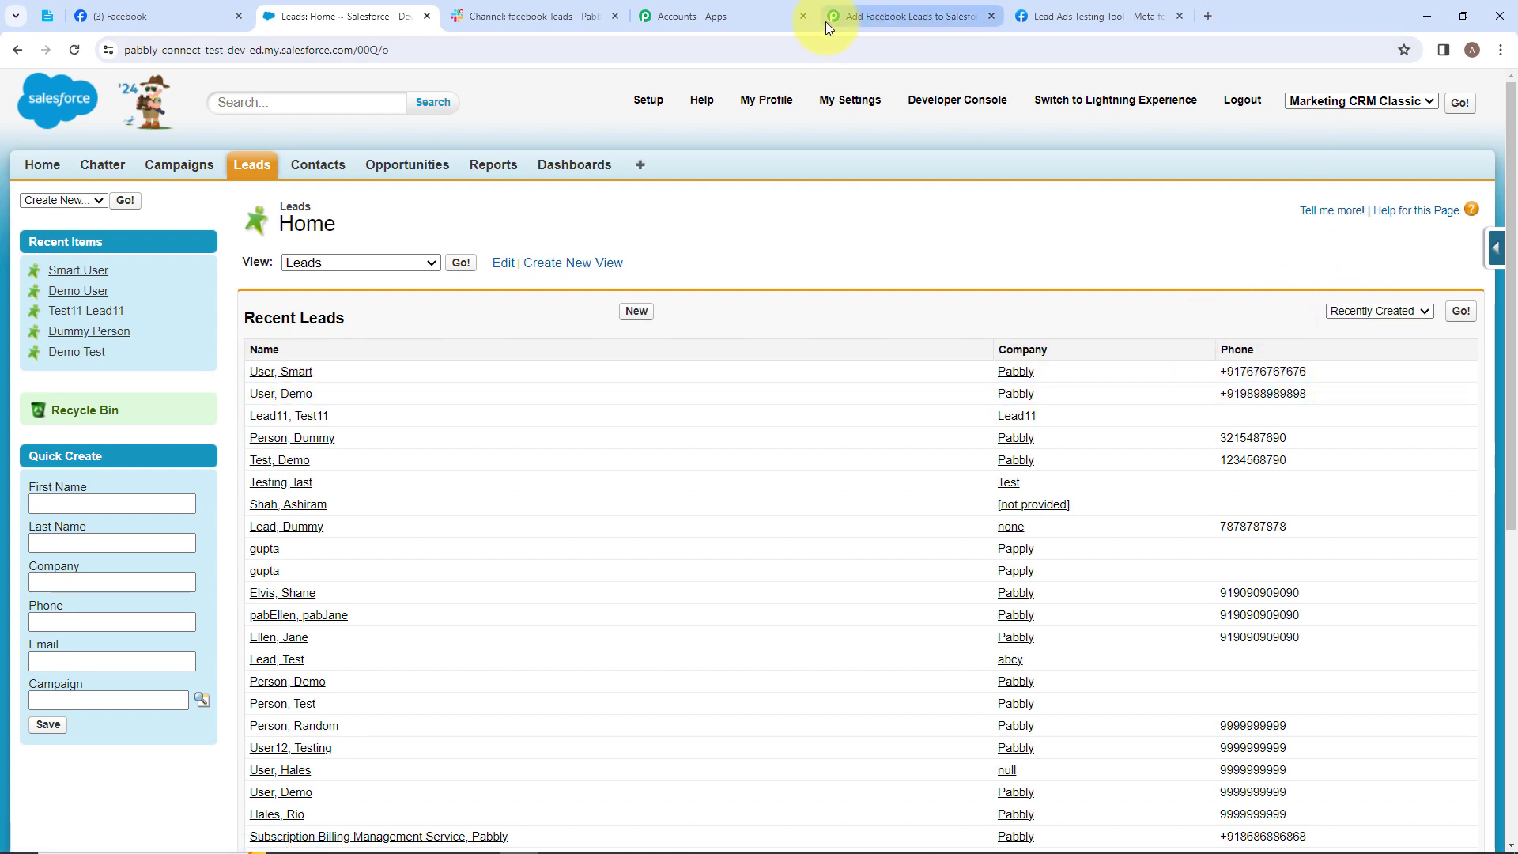
# - Switch back to the Pabbly Connect workflow and add a Slack step with Send Channel Message as the action event
pyautogui.click(901, 16)
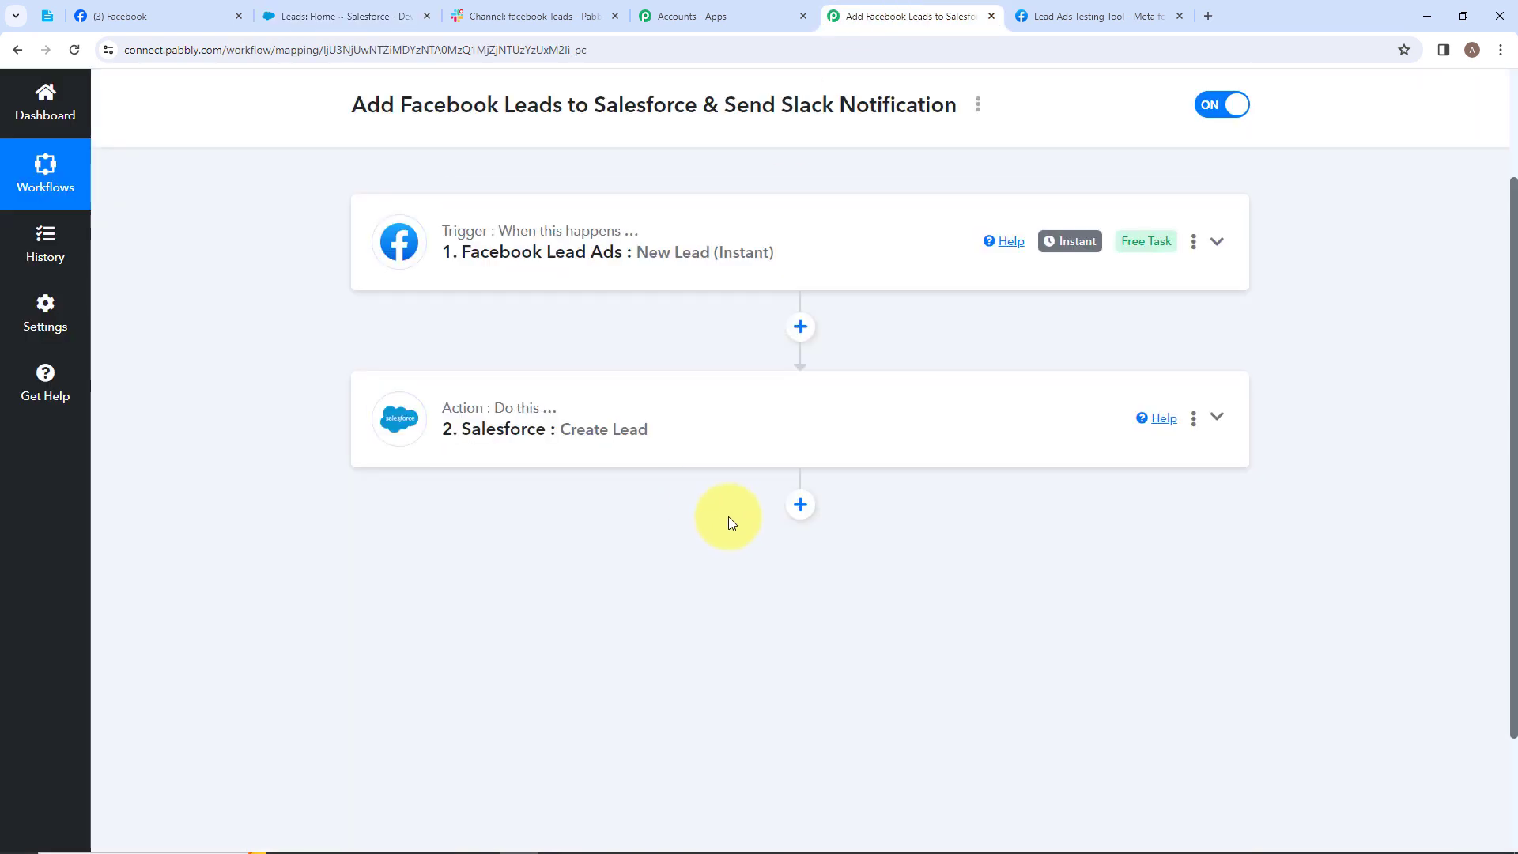
pyautogui.click(798, 506)
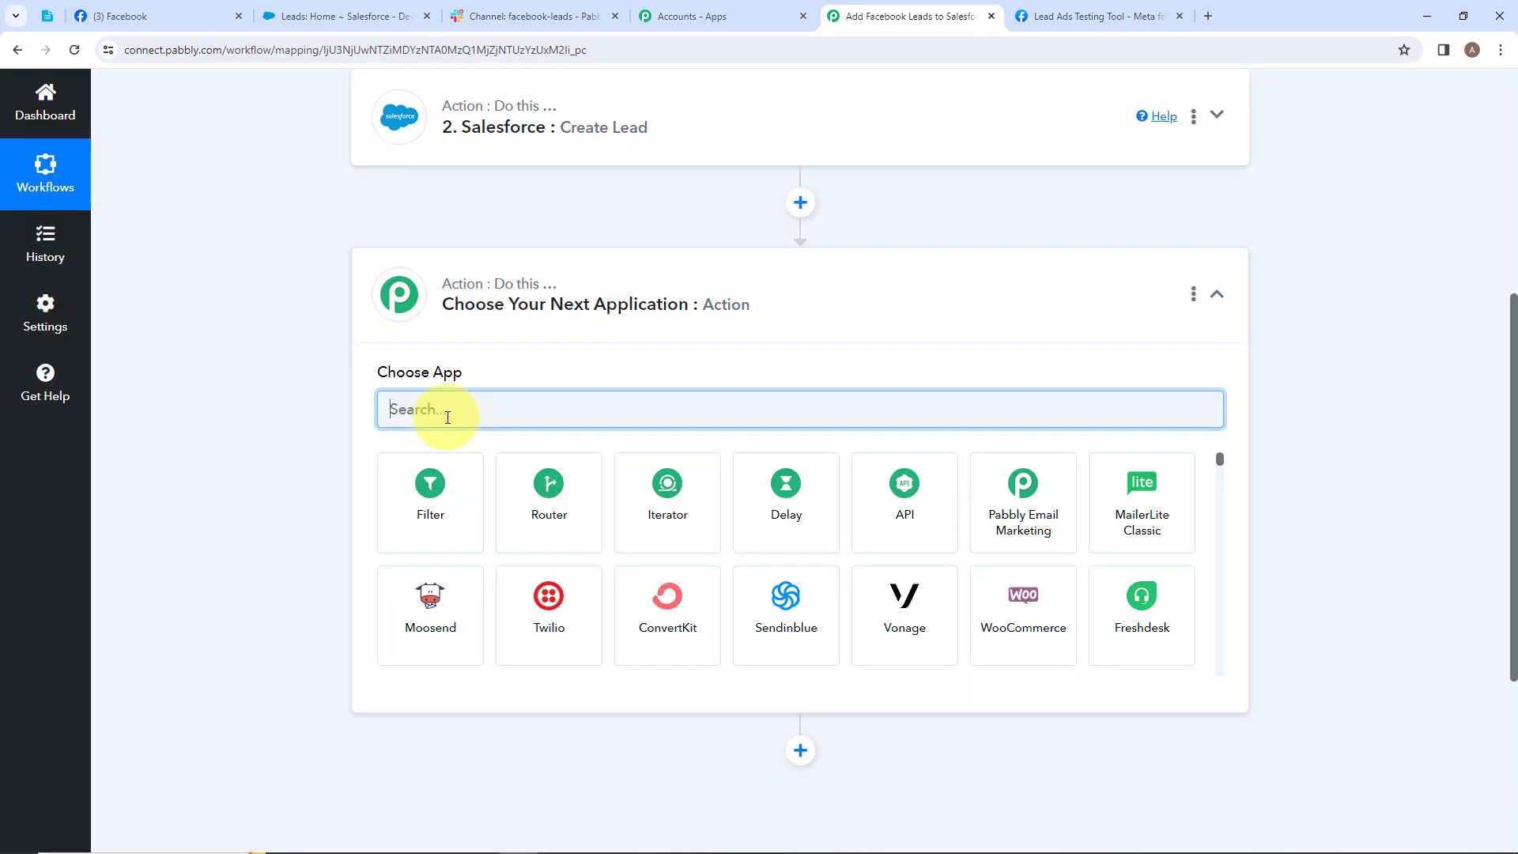
pyautogui.write('Sla')
pyautogui.click(427, 486)
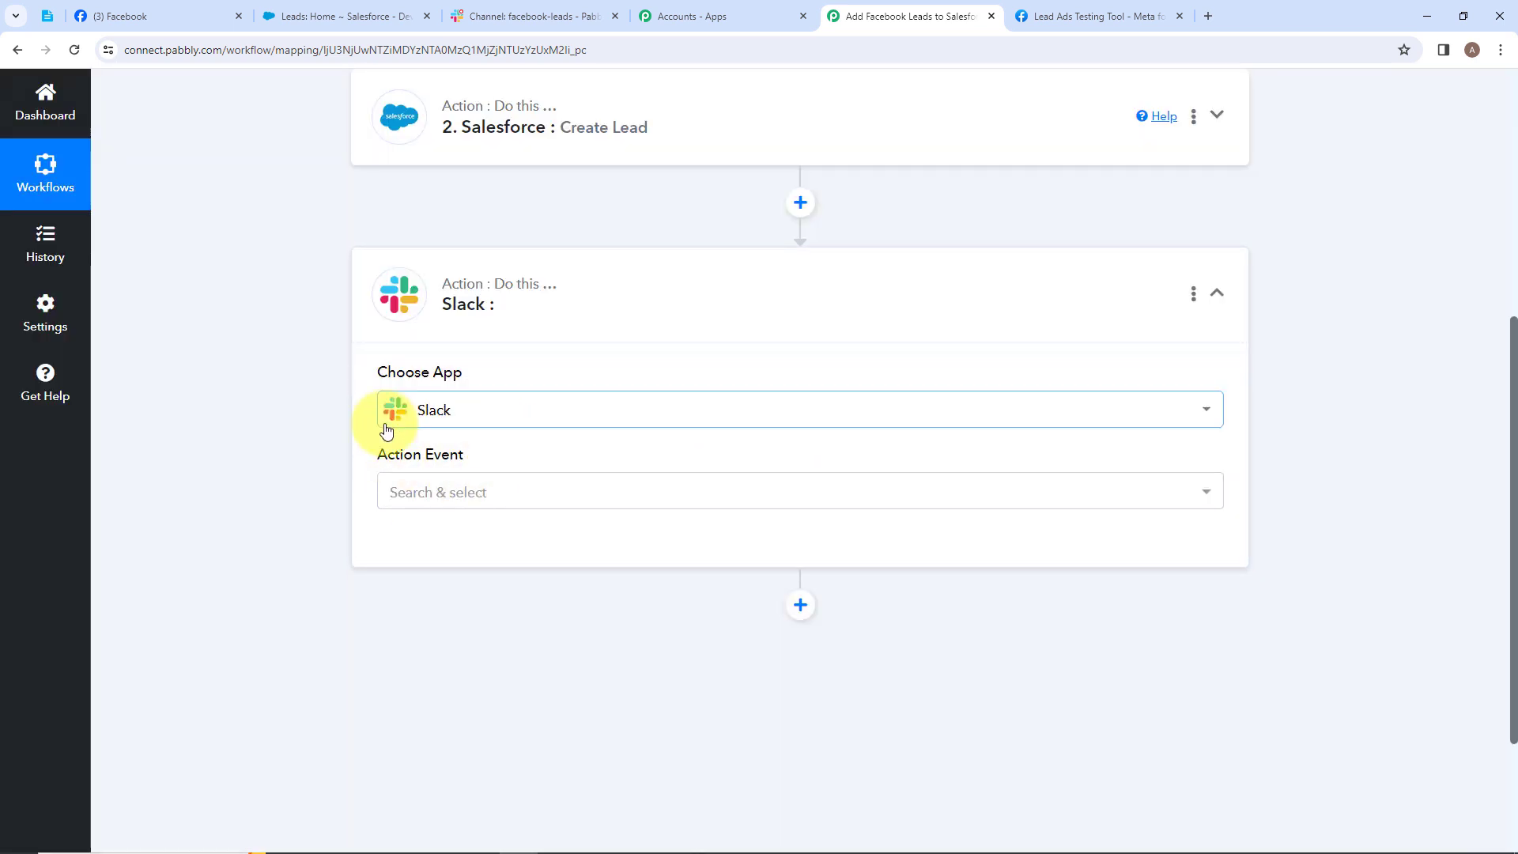
pyautogui.click(508, 512)
pyautogui.scroll(-2, 552, 276)
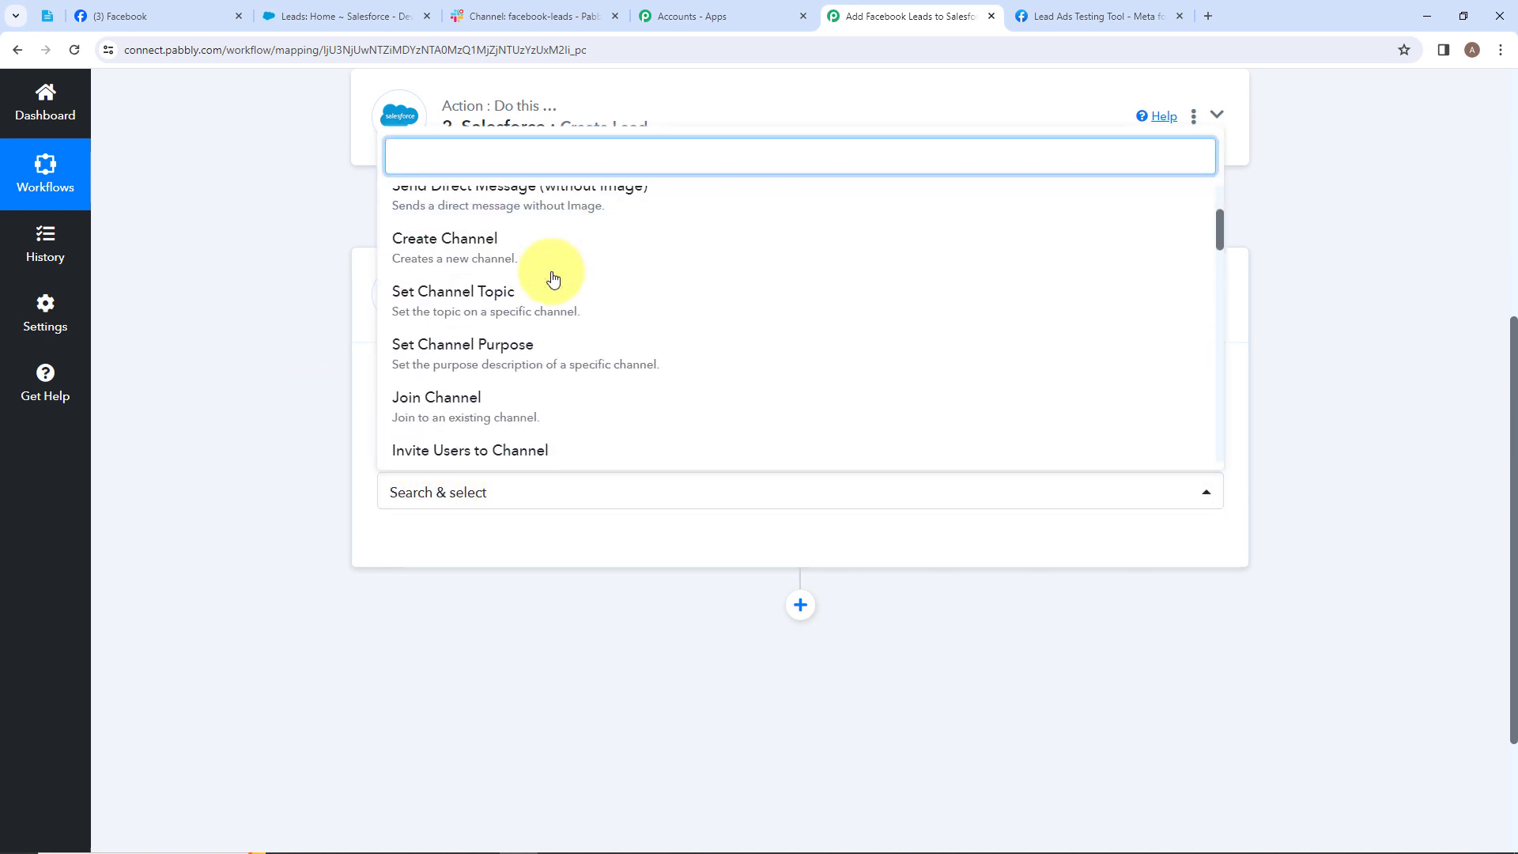
pyautogui.scroll(-4, 553, 279)
pyautogui.scroll(6, 559, 339)
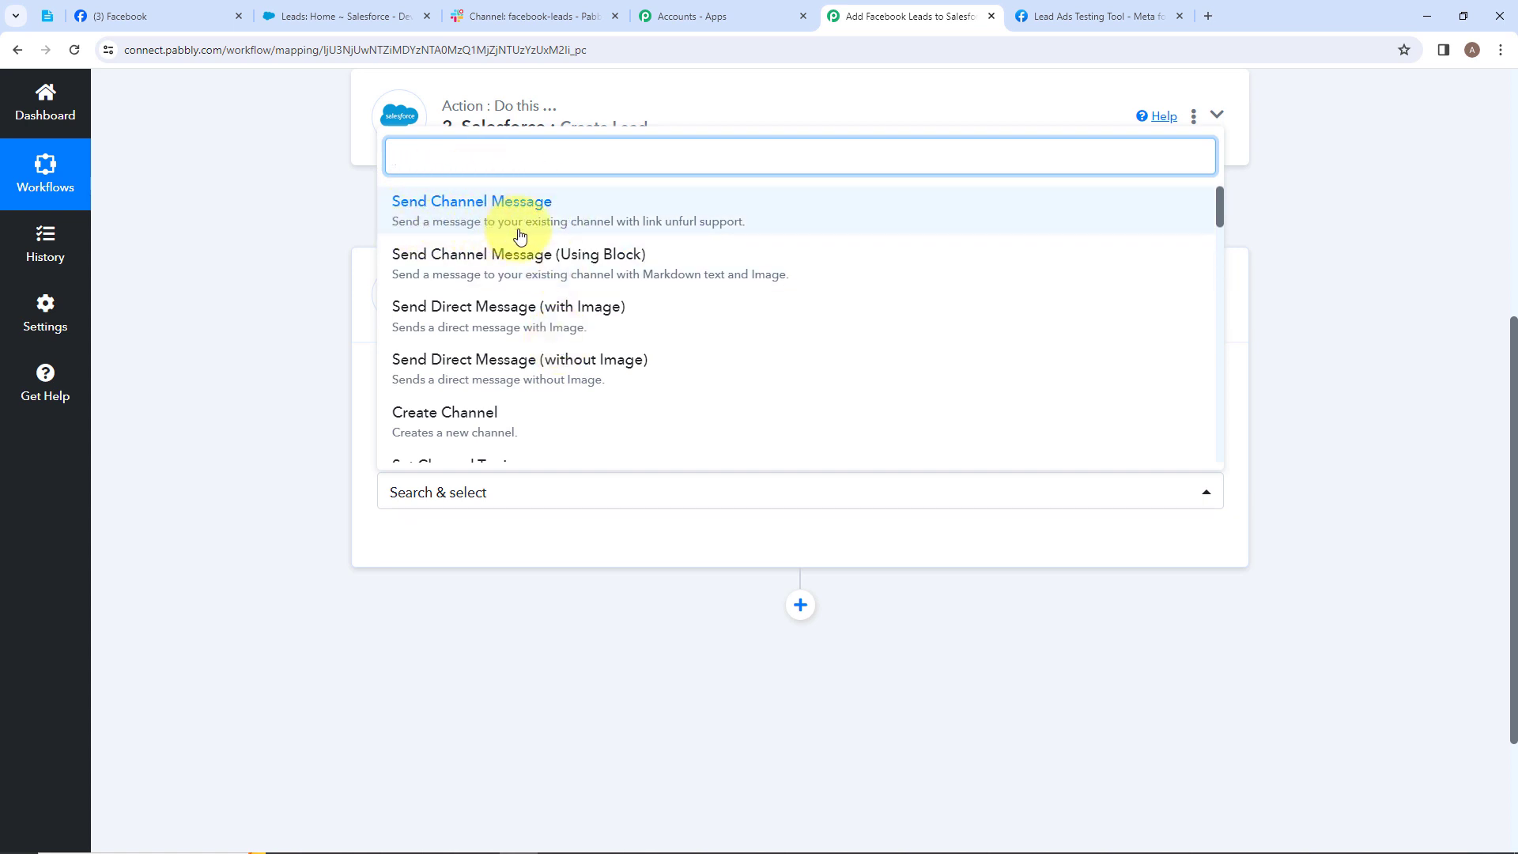
pyautogui.click(697, 205)
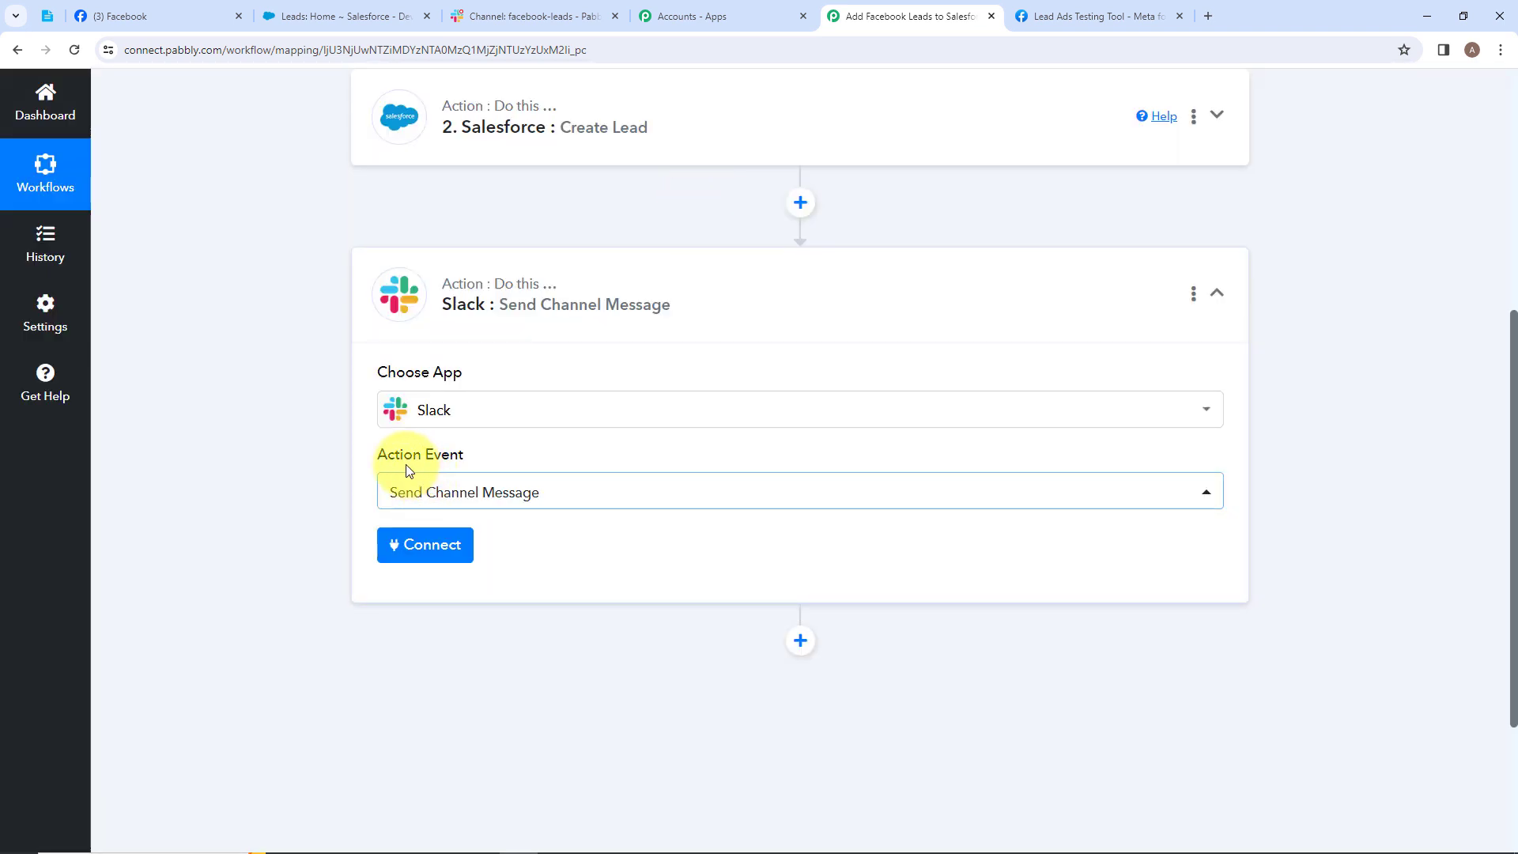
# - Start a new Slack connection for the Send Channel Message action
pyautogui.click(406, 544)
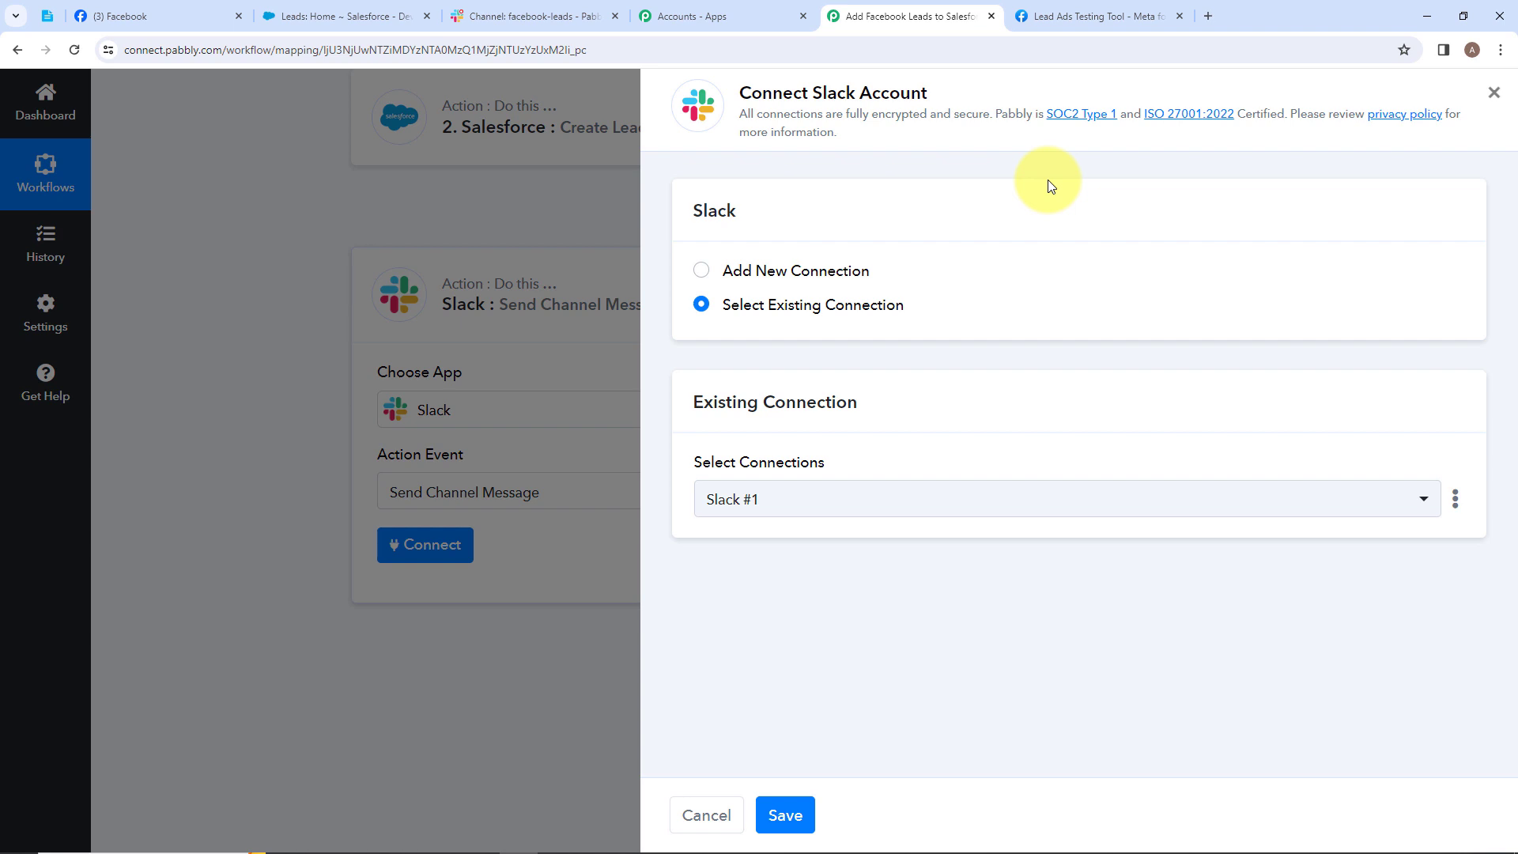
pyautogui.click(701, 271)
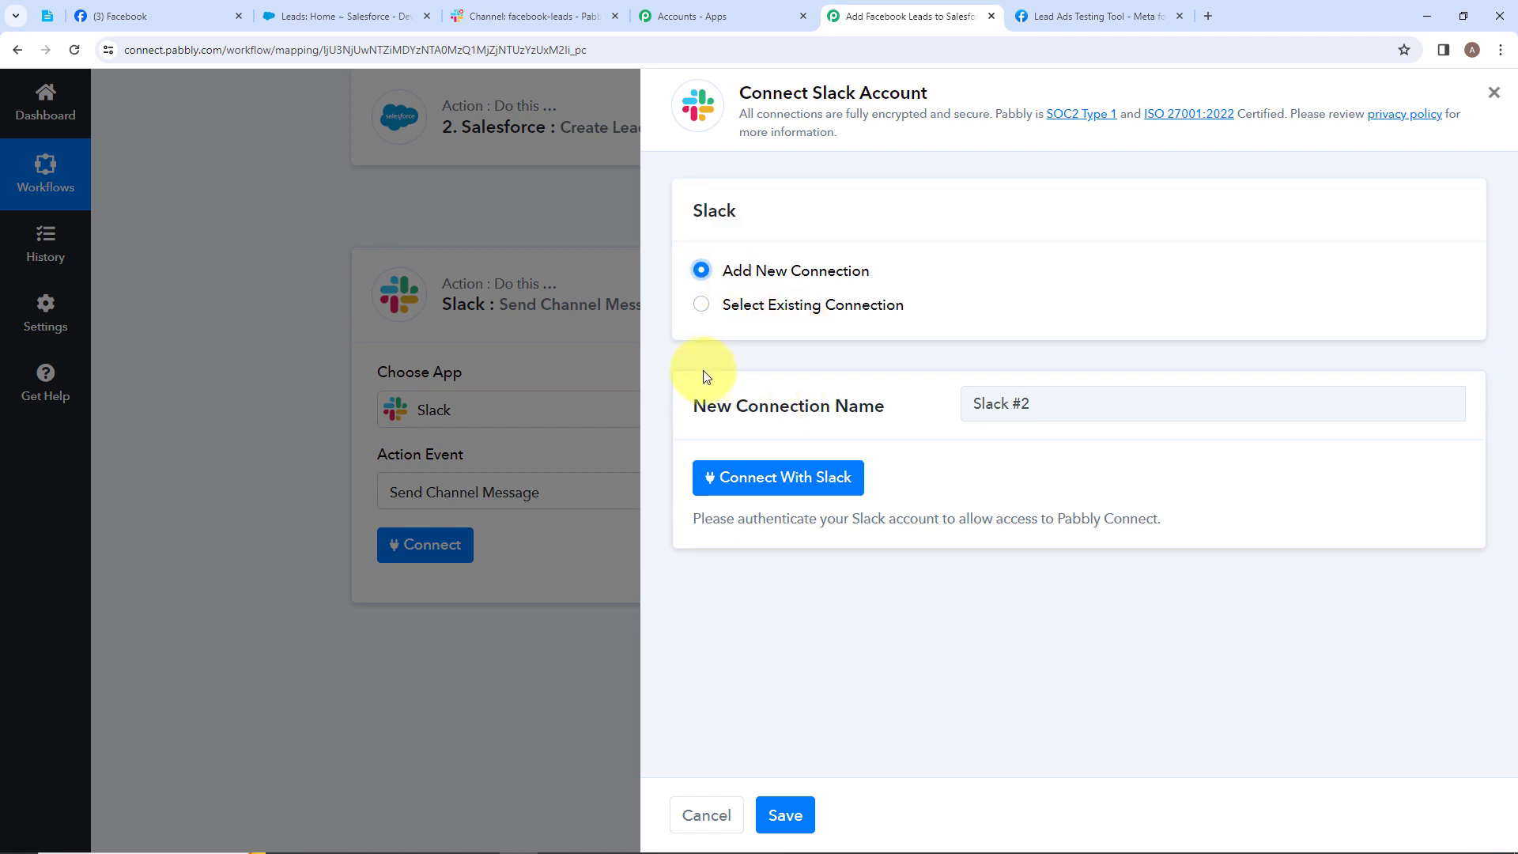
pyautogui.click(752, 476)
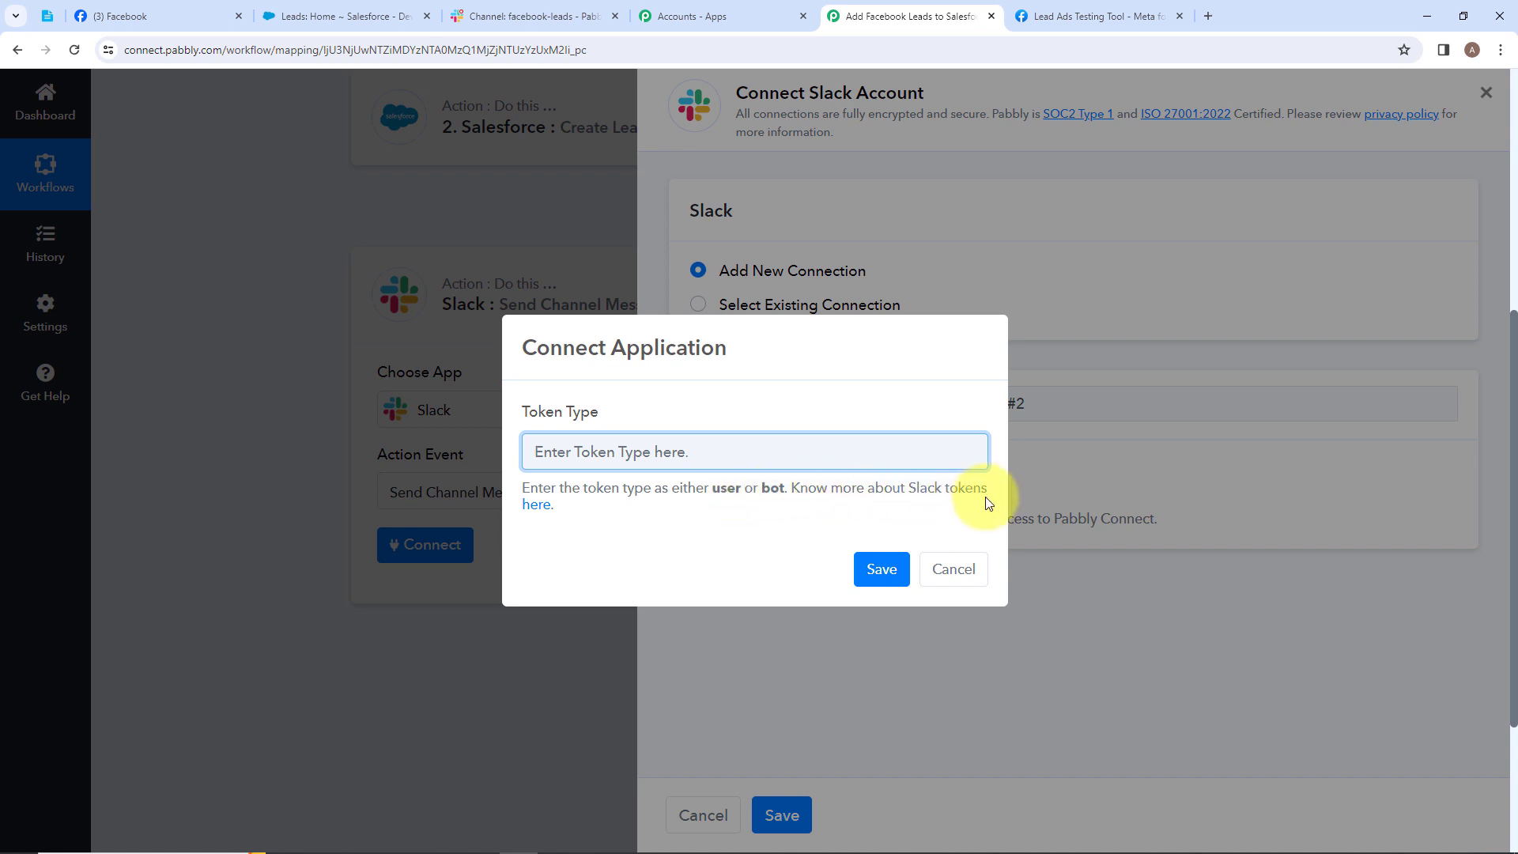
# - Open the help page on Slack tokens and review the permissions of the user token type
pyautogui.click(539, 506)
pyautogui.scroll(-12, 678, 366)
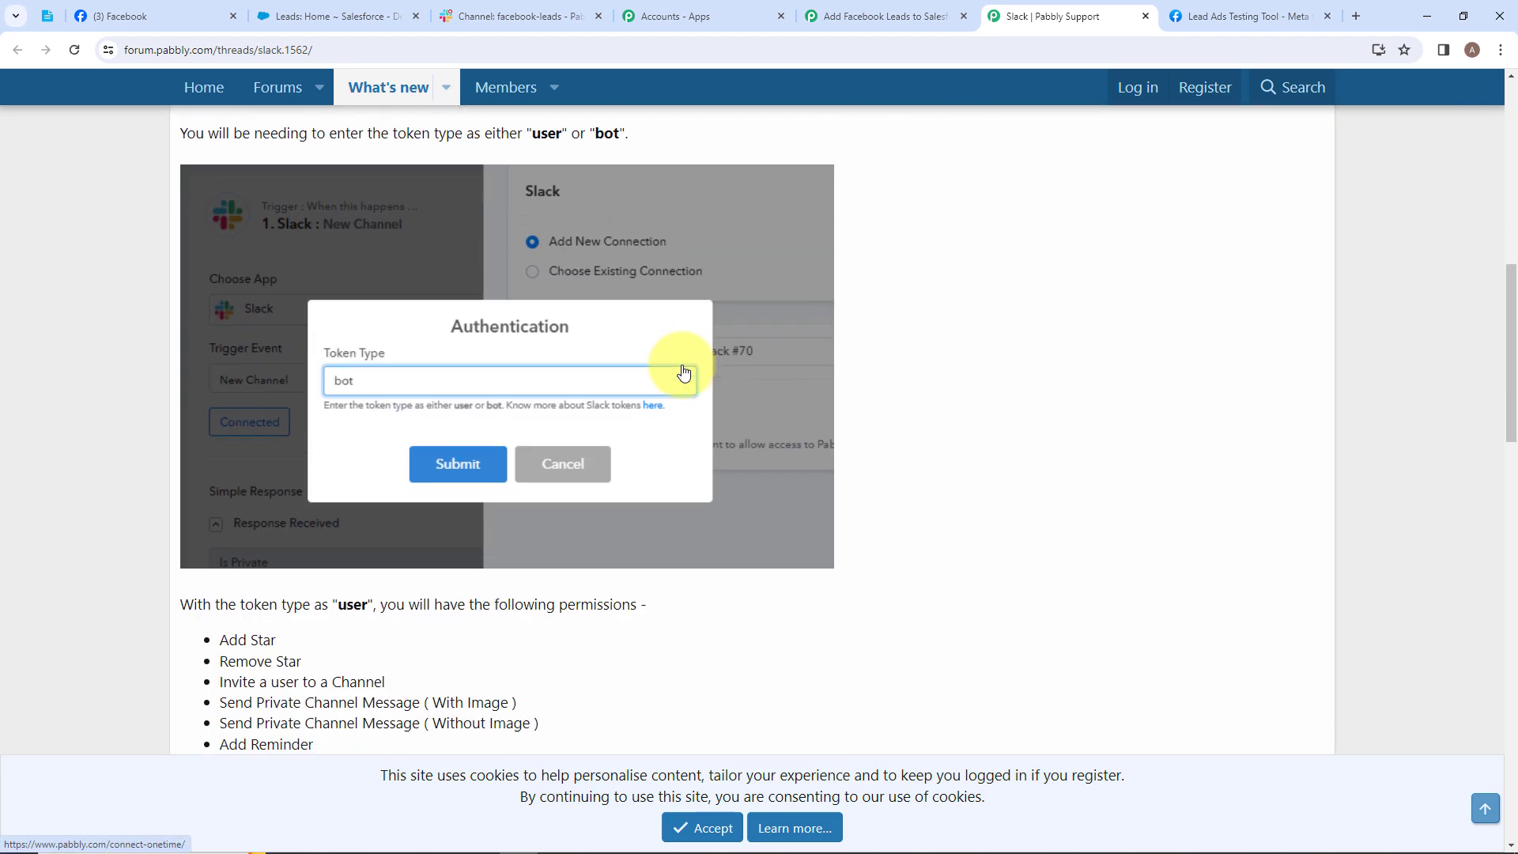
pyautogui.scroll(-5, 682, 369)
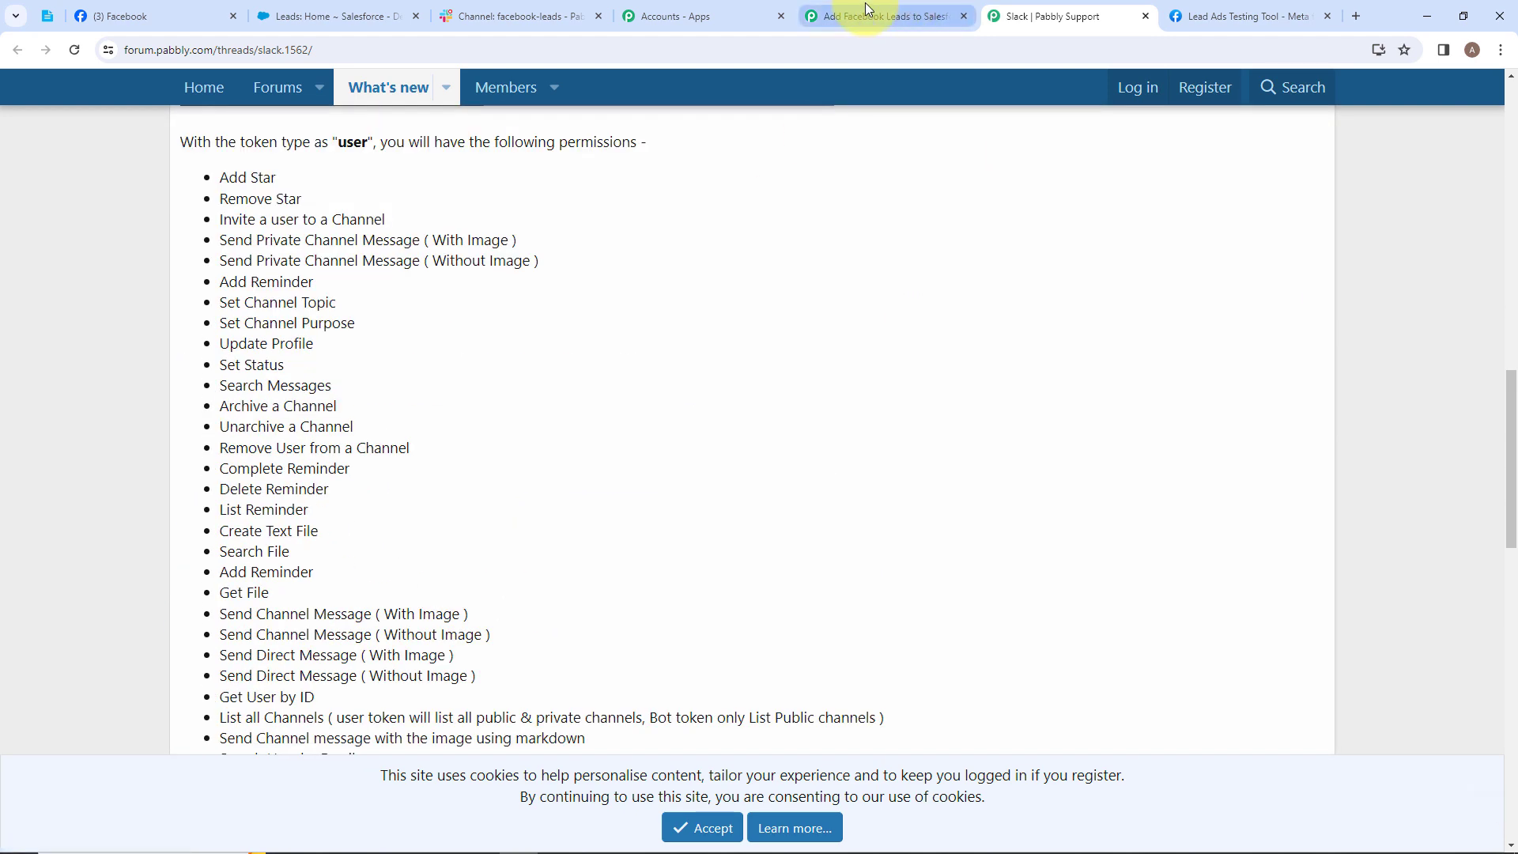
# - Return to the workflow, set the Slack token type to bot, and allow Pabbly Connect access to the Slack workspace
pyautogui.click(864, 5)
pyautogui.click(699, 447)
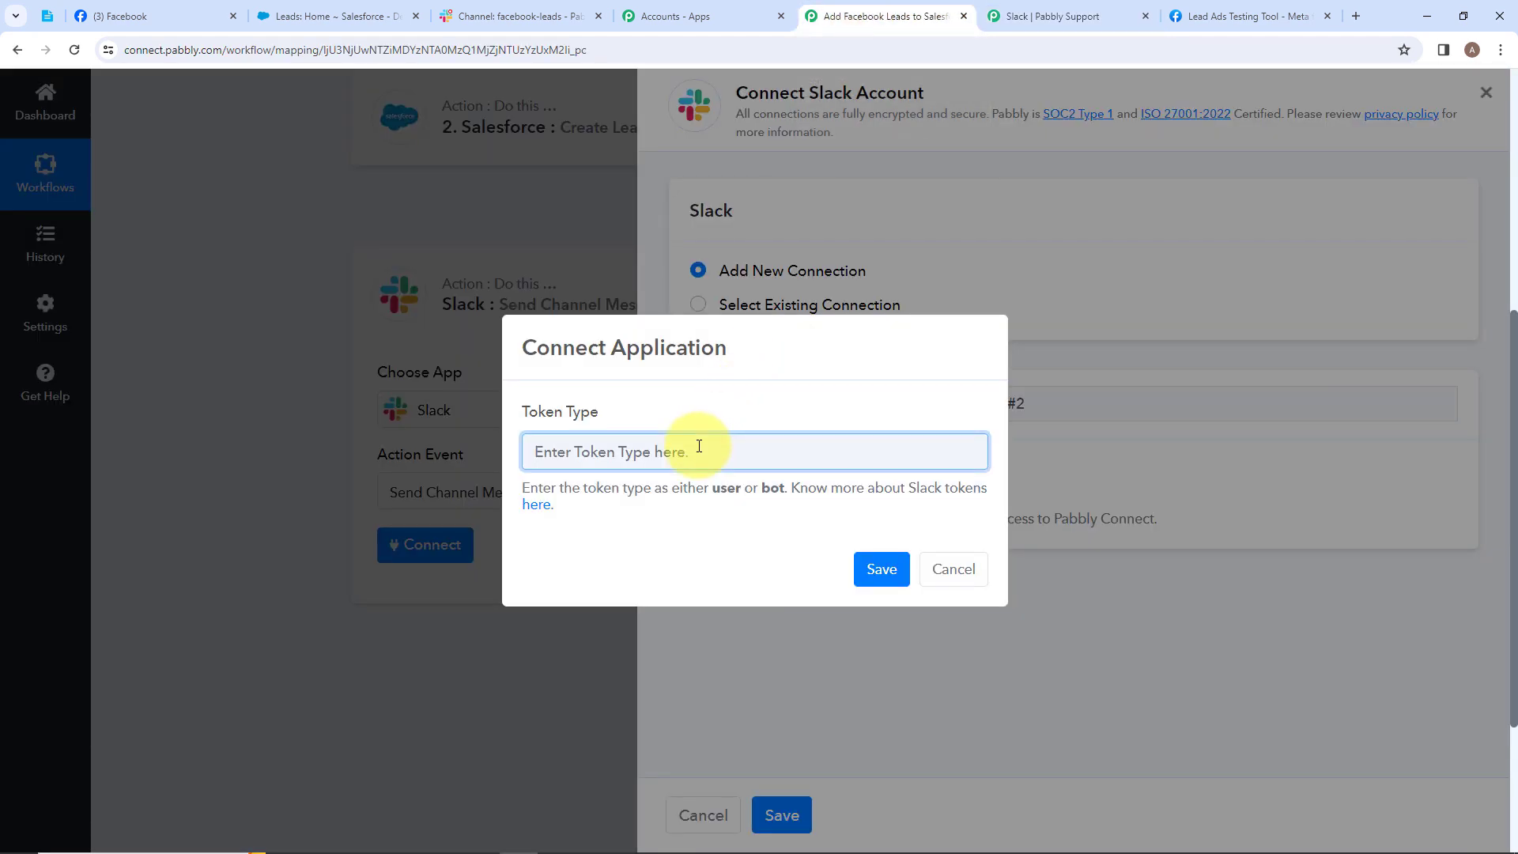
pyautogui.write('bot')
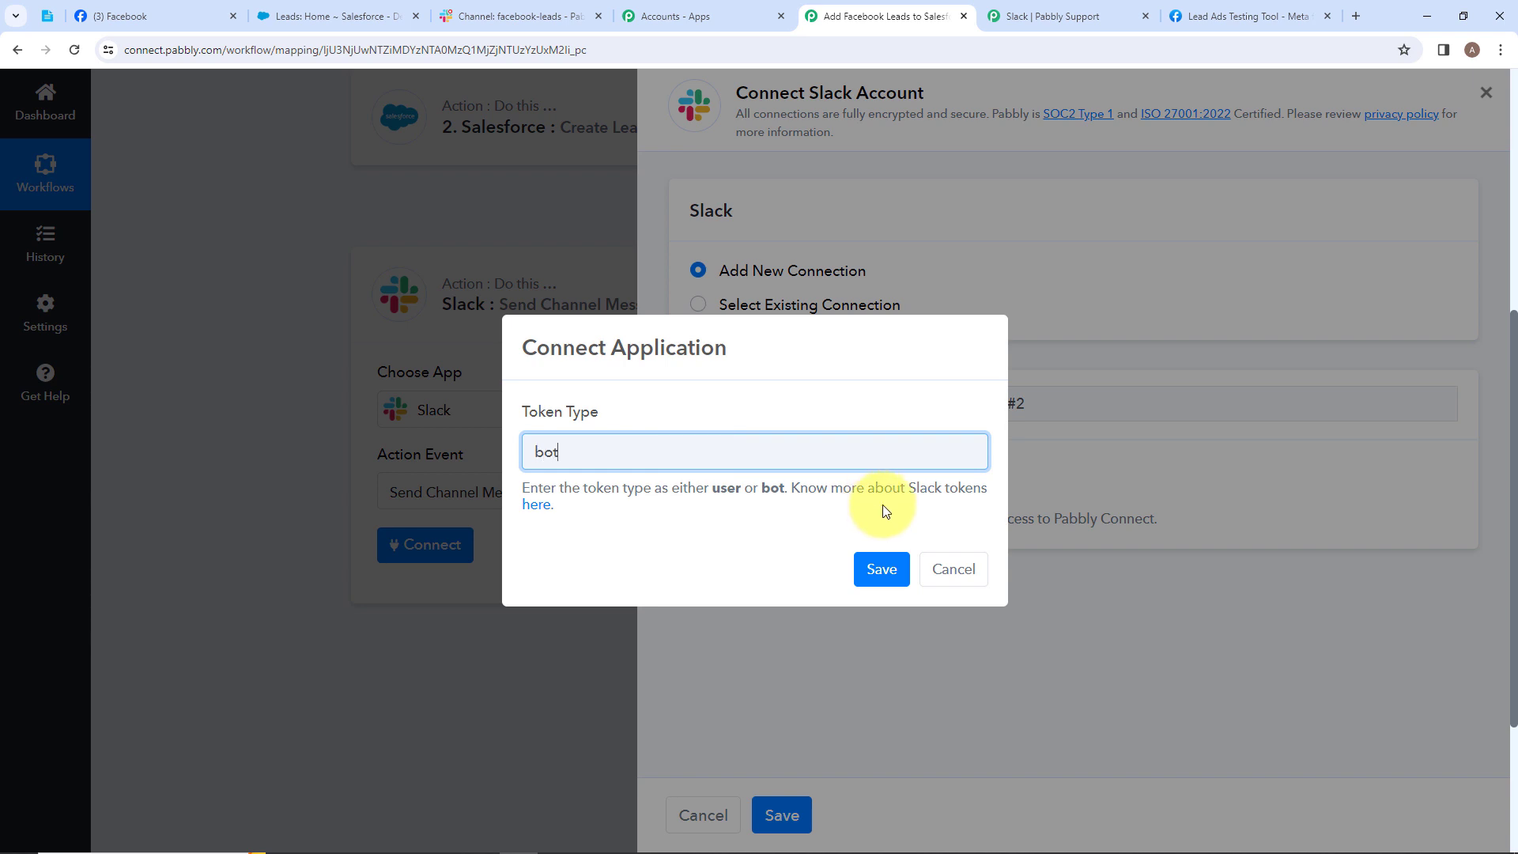
pyautogui.click(877, 569)
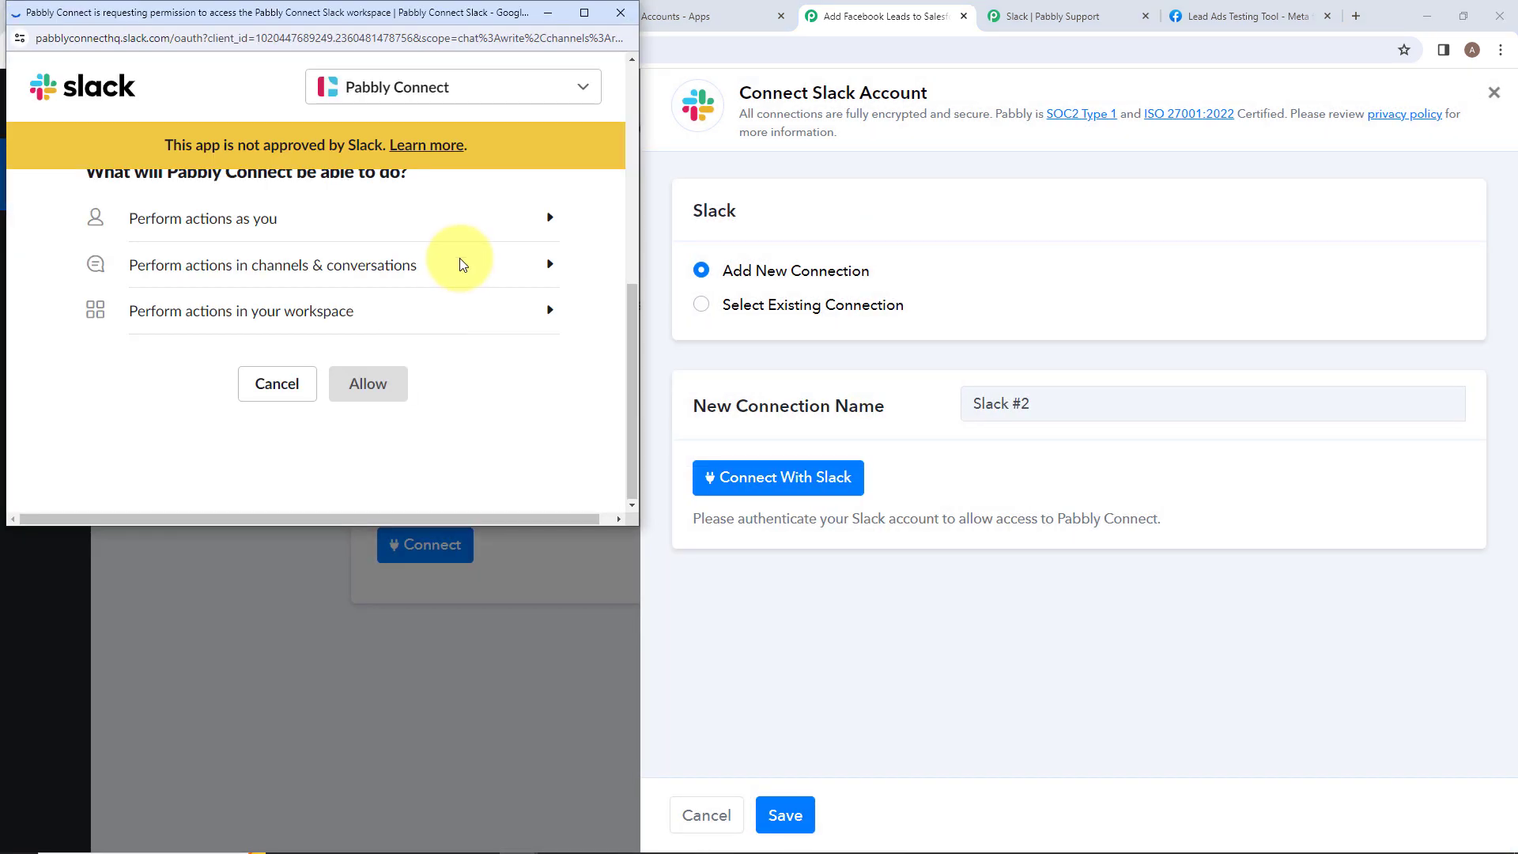
pyautogui.click(363, 381)
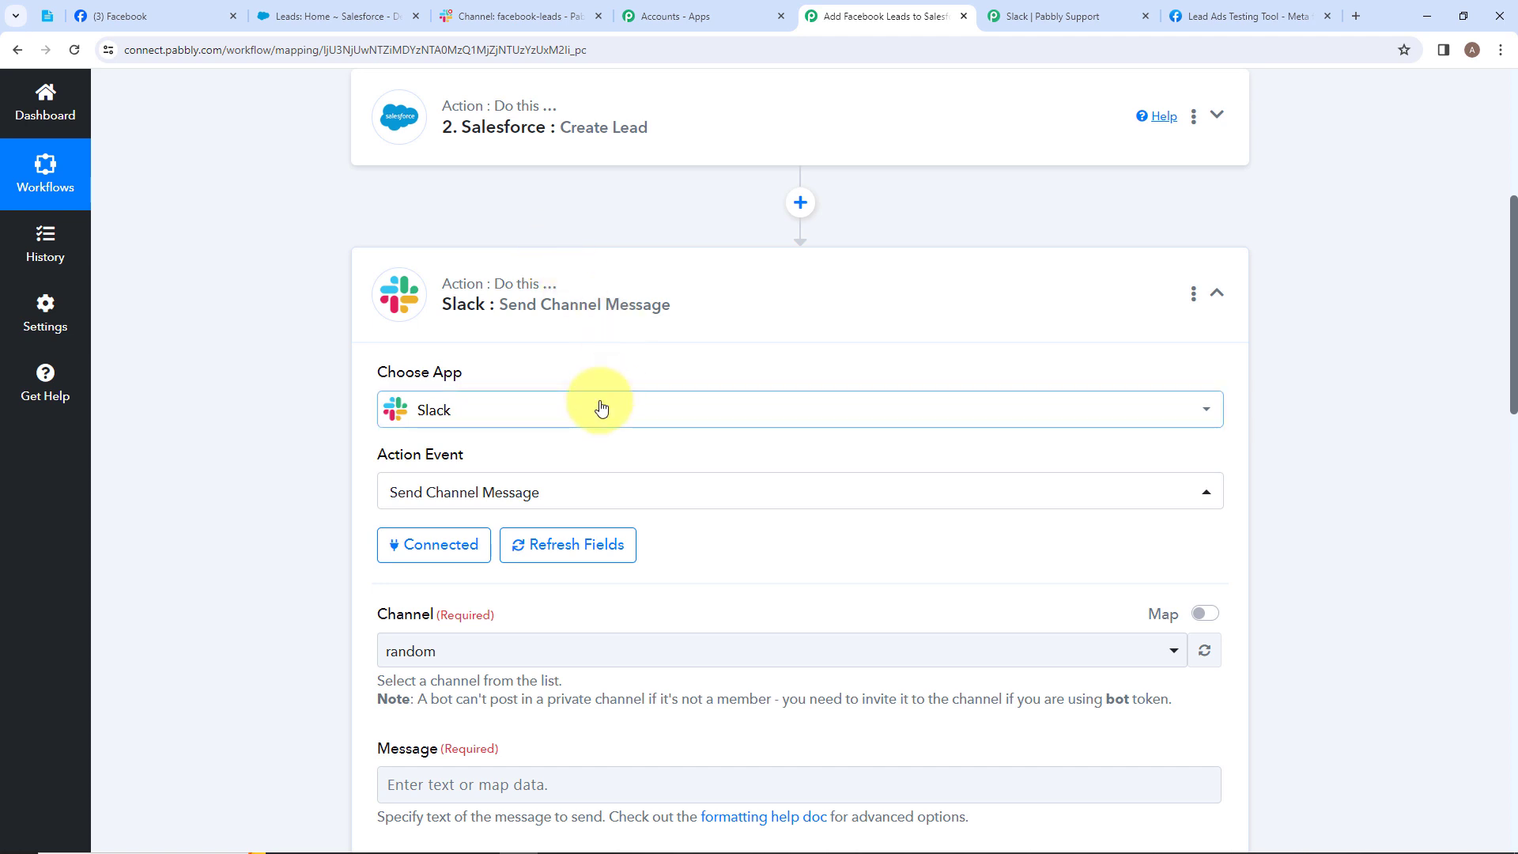
# - Check the target channel's name in Slack and set the Slack action's channel to facebook-leads
pyautogui.scroll(-3, 599, 407)
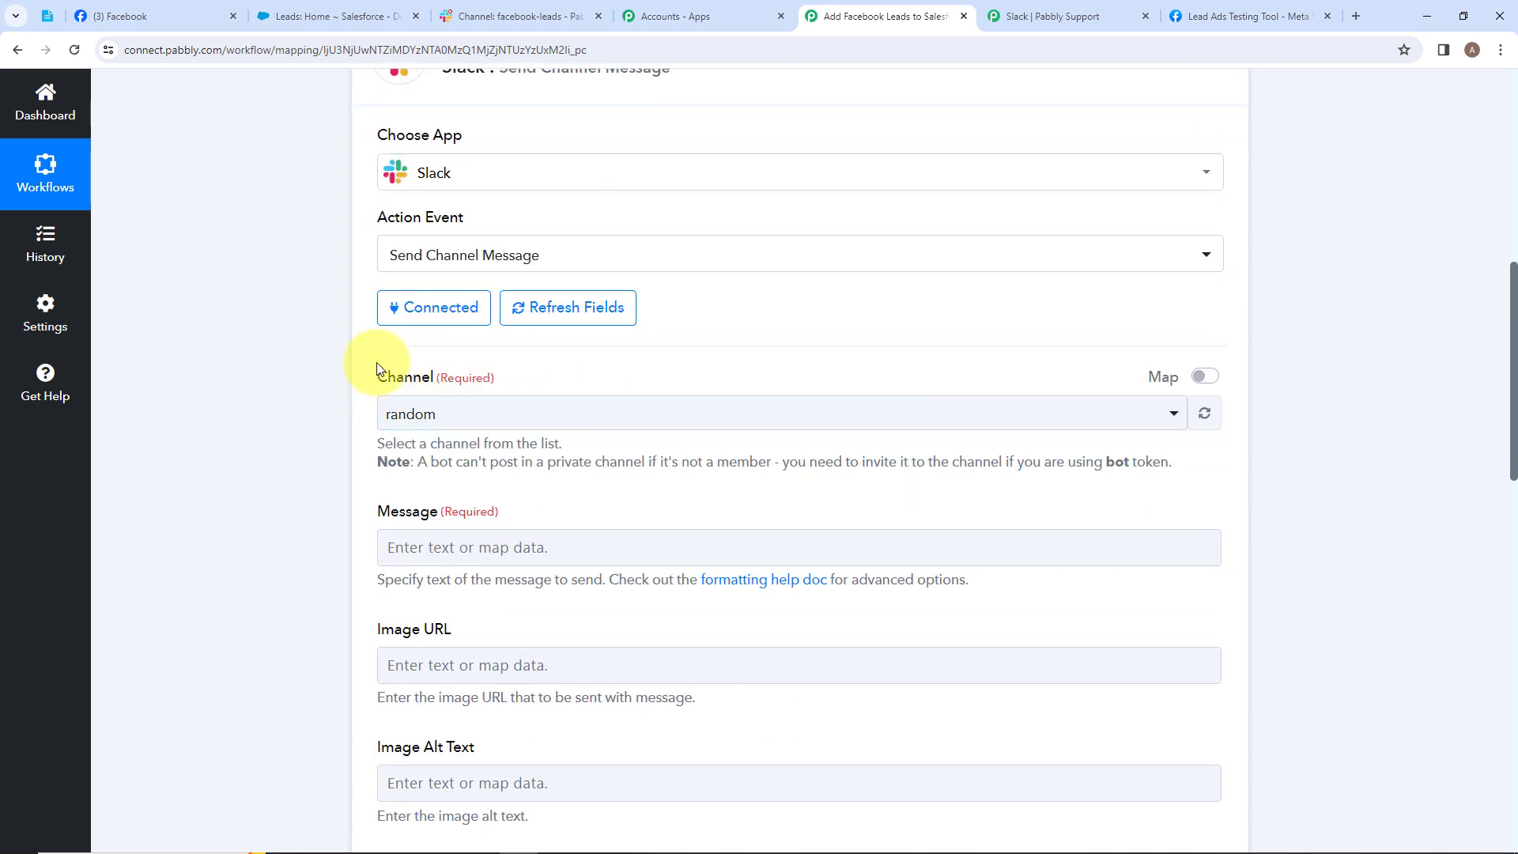
pyautogui.click(514, 16)
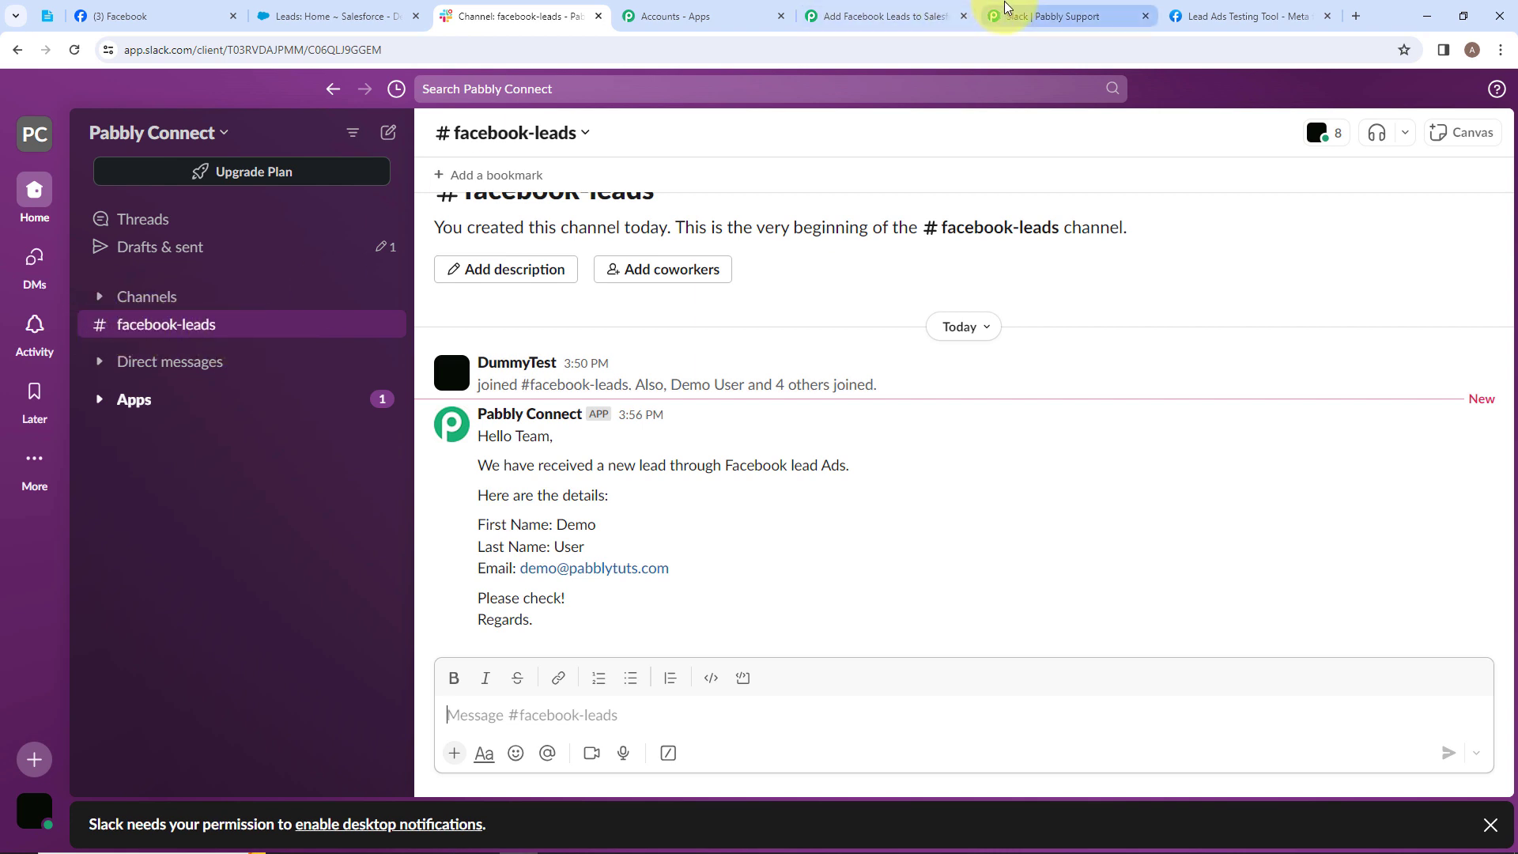
pyautogui.click(909, 16)
pyautogui.click(509, 415)
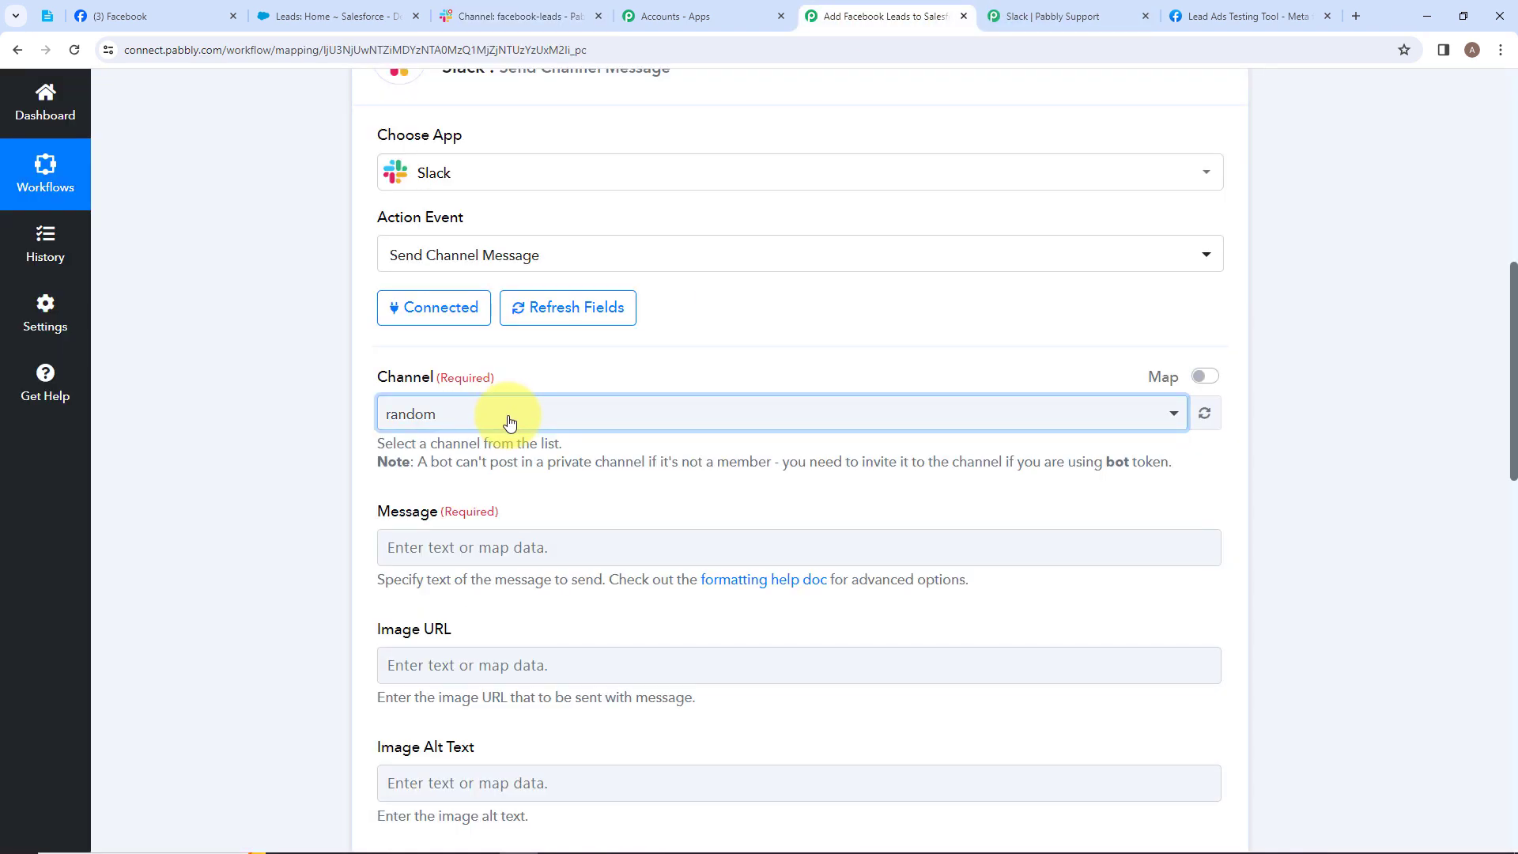
pyautogui.click(509, 419)
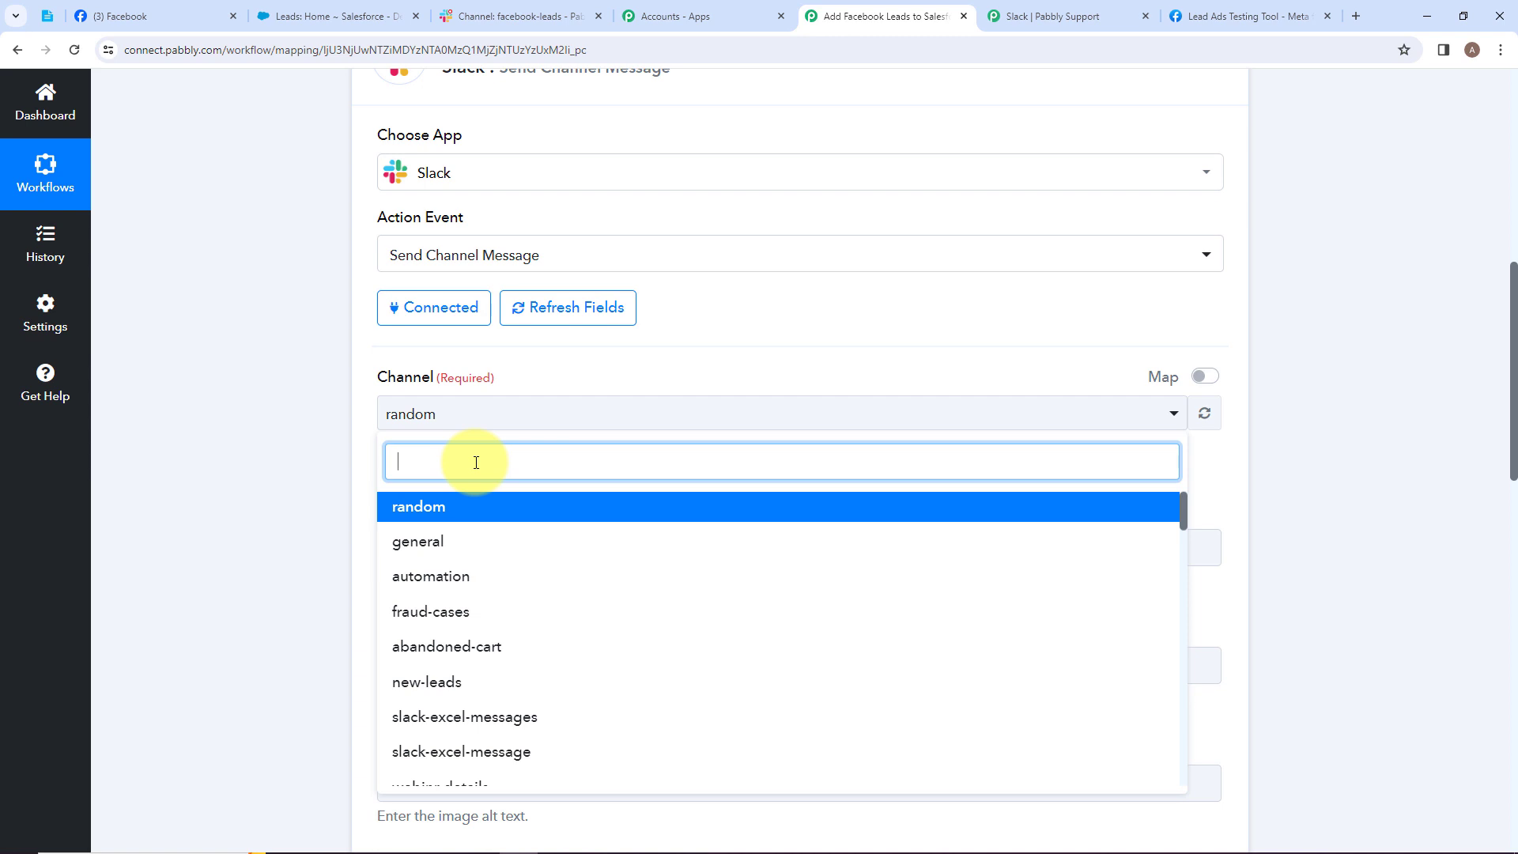
pyautogui.write('Fac')
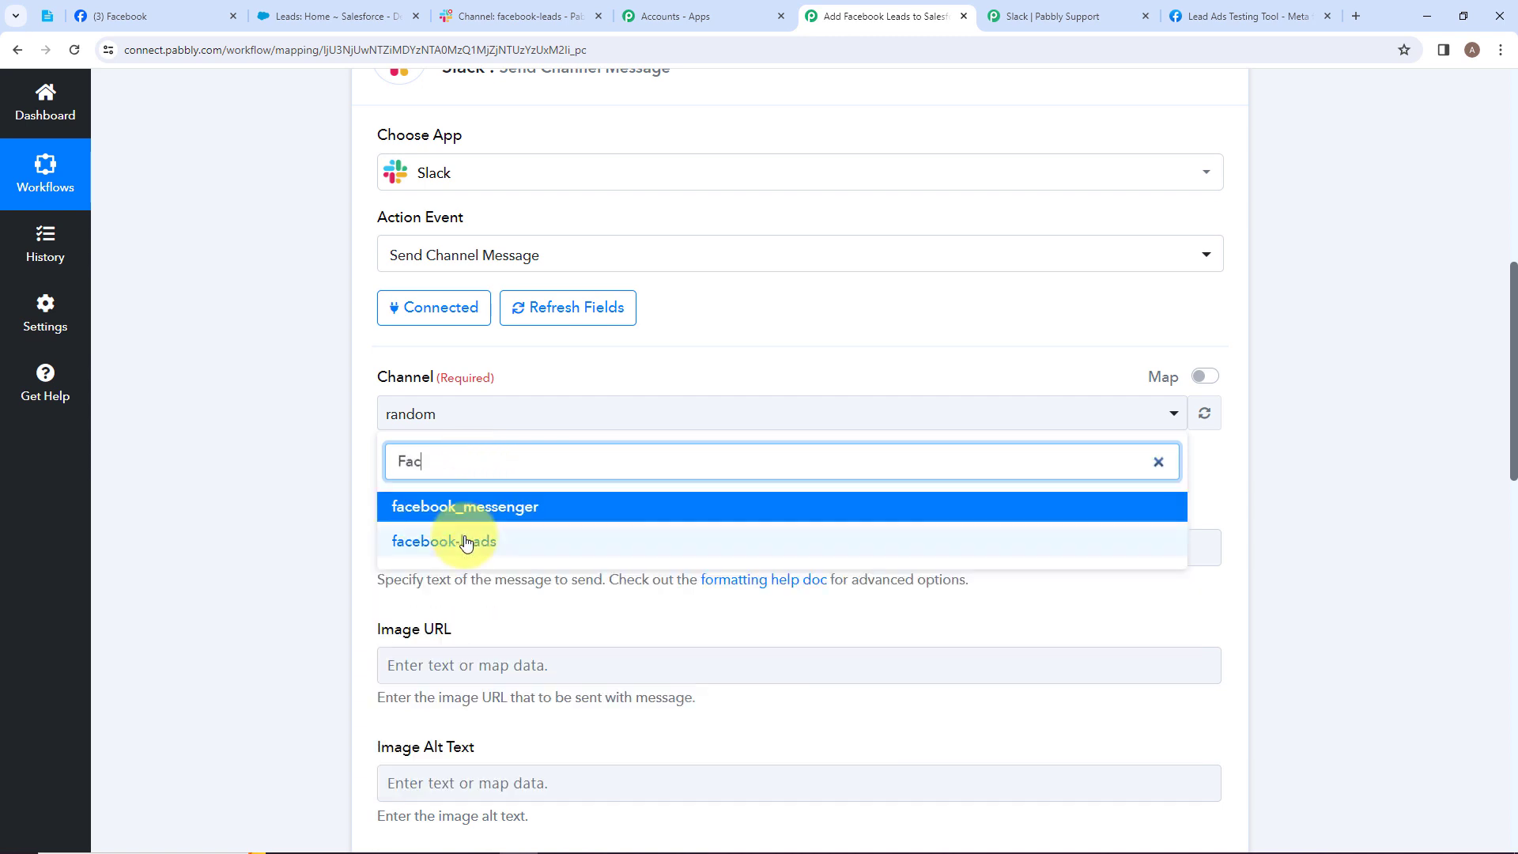
pyautogui.click(466, 542)
pyautogui.scroll(-3, 438, 278)
pyautogui.scroll(3, 438, 279)
pyautogui.scroll(-3, 437, 278)
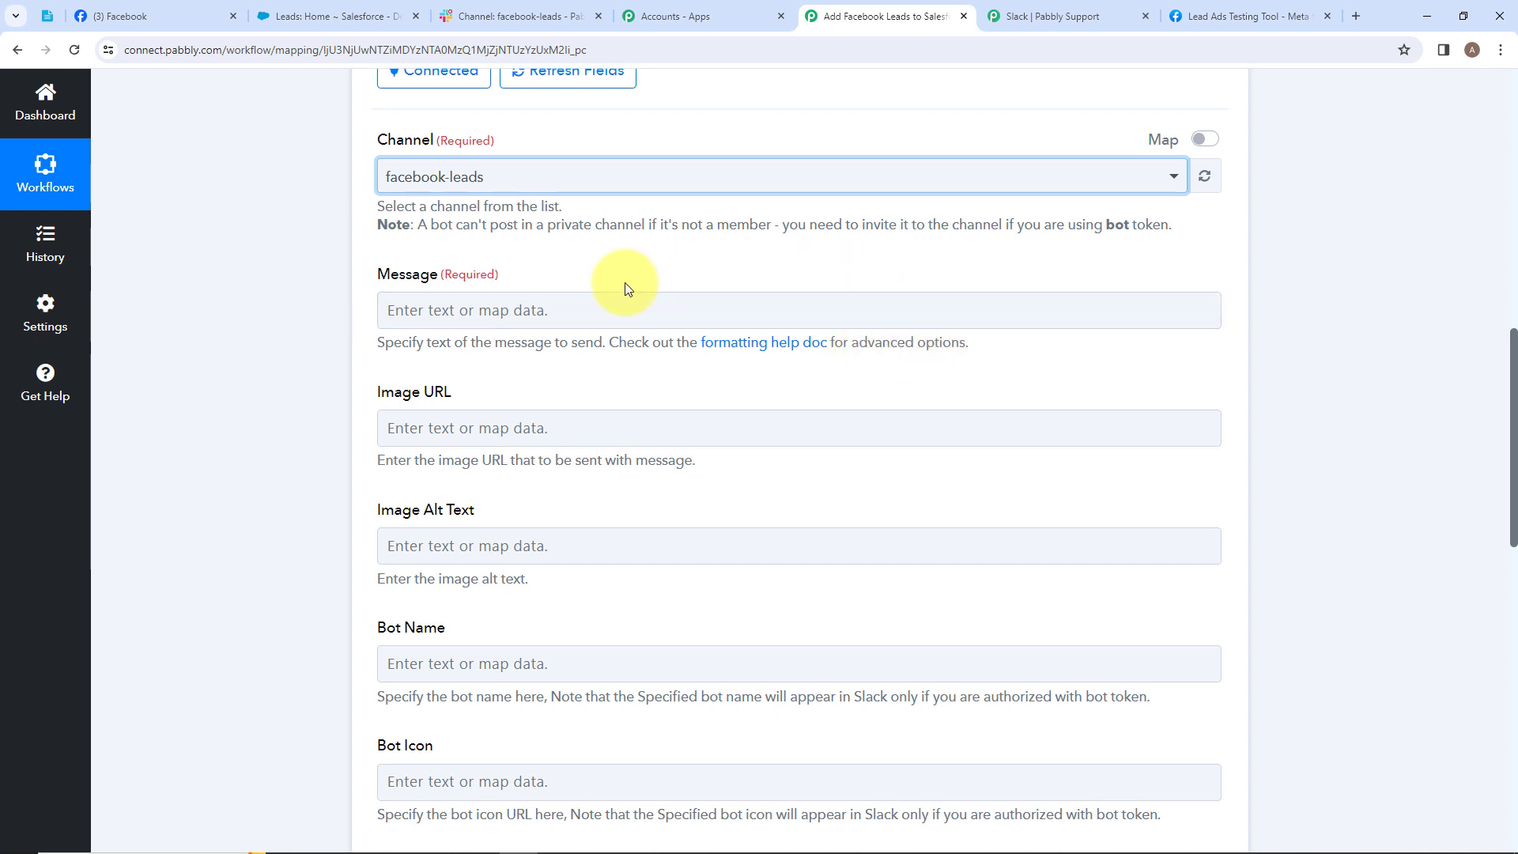
# - Fill the Slack message with a "Hello Team," greeting, a new Facebook lead Ads notice, First Name, Last Name and Email labels, and "Please check! Regards."
pyautogui.click(509, 311)
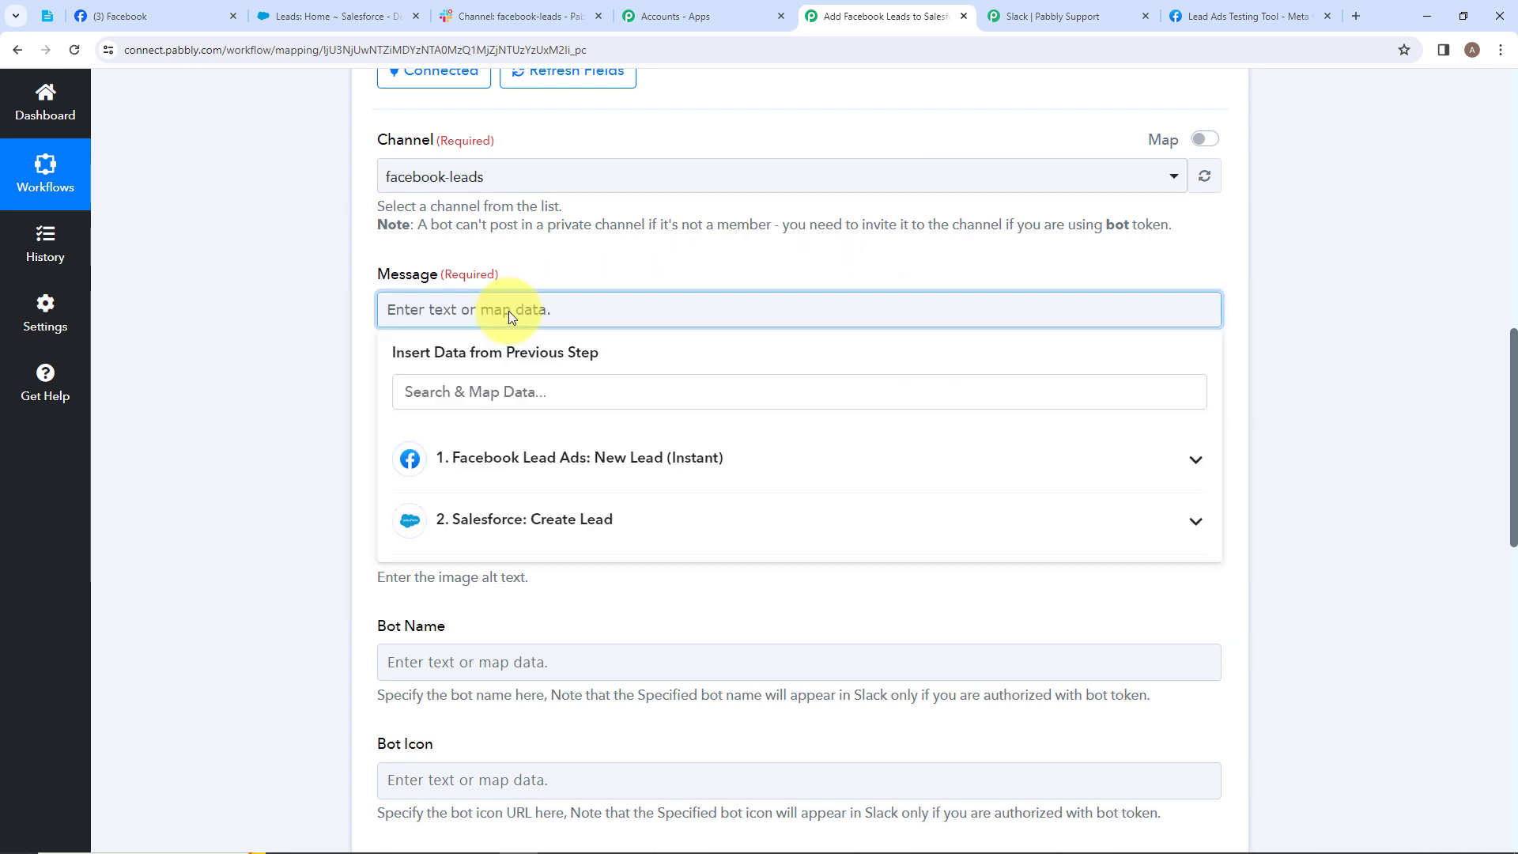
pyautogui.write('Hello')
pyautogui.press('BackSpace')
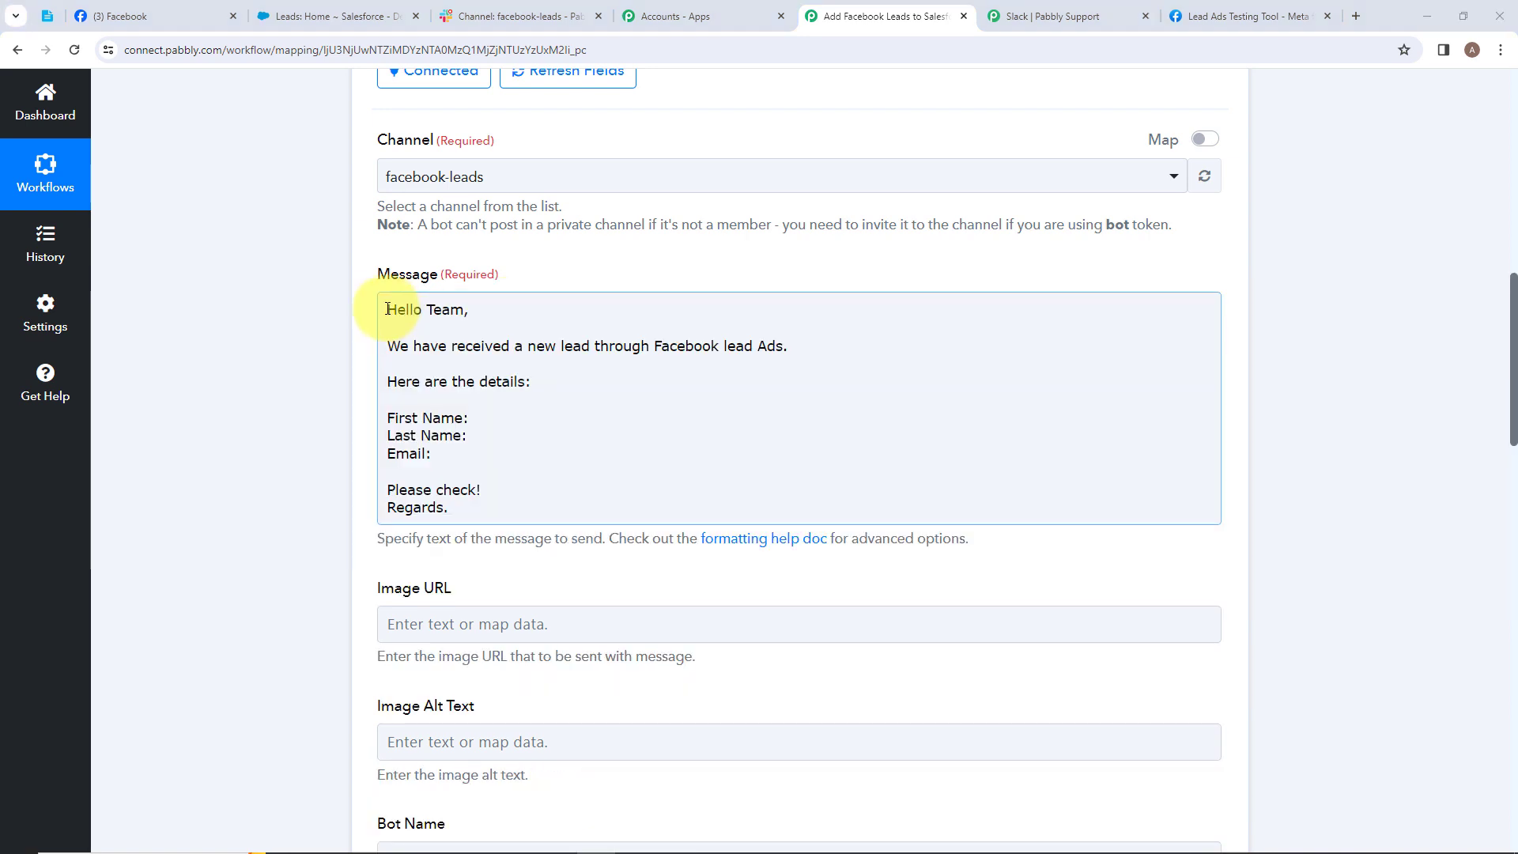
pyautogui.moveTo(387, 309); pyautogui.dragTo(480, 524)
pyautogui.click(546, 457)
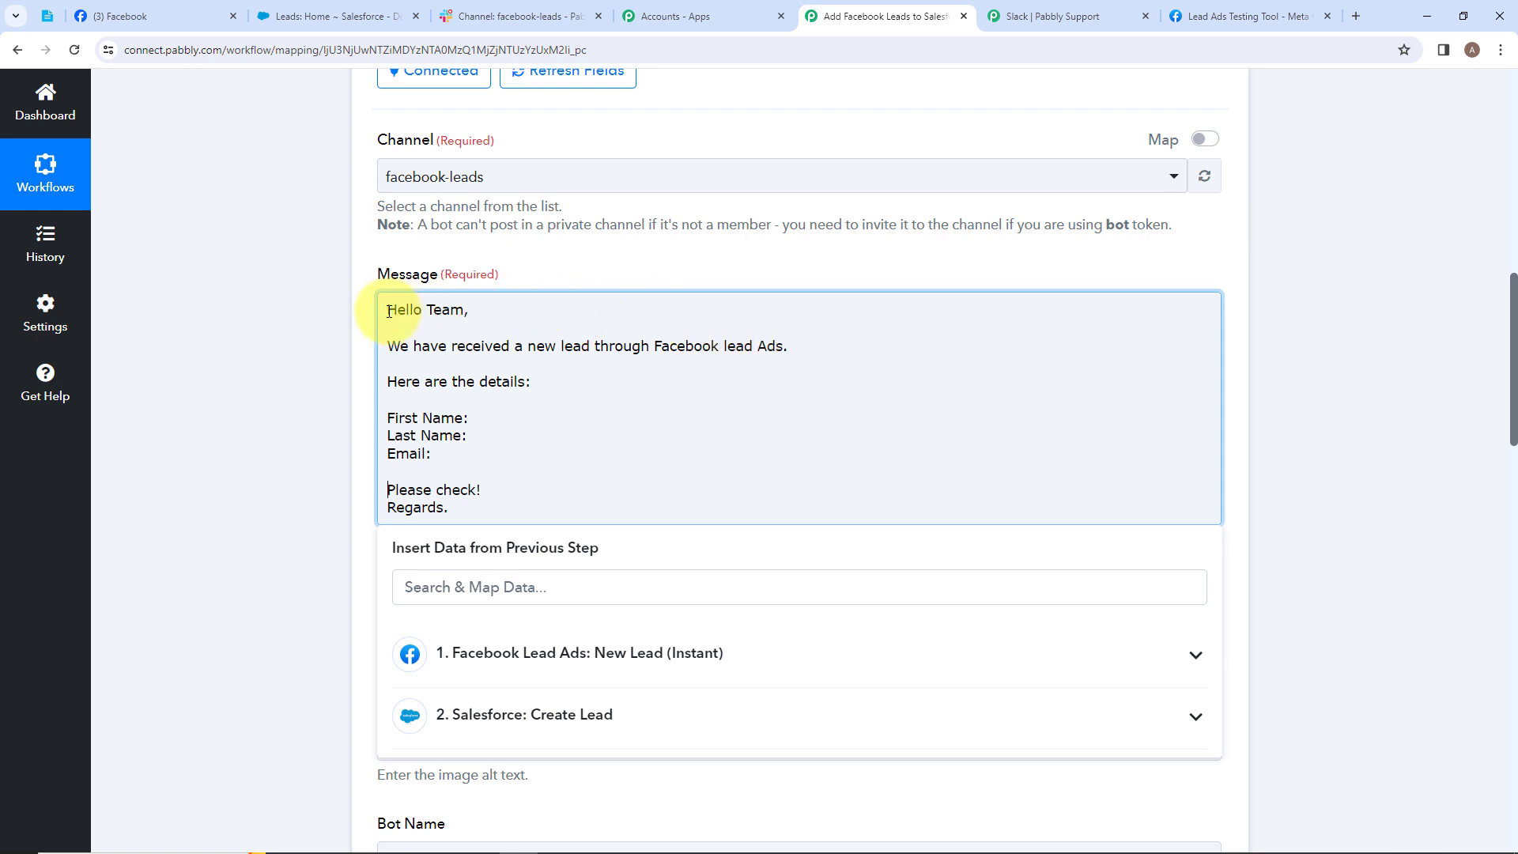
pyautogui.moveTo(387, 311); pyautogui.dragTo(473, 311)
pyautogui.click(388, 345)
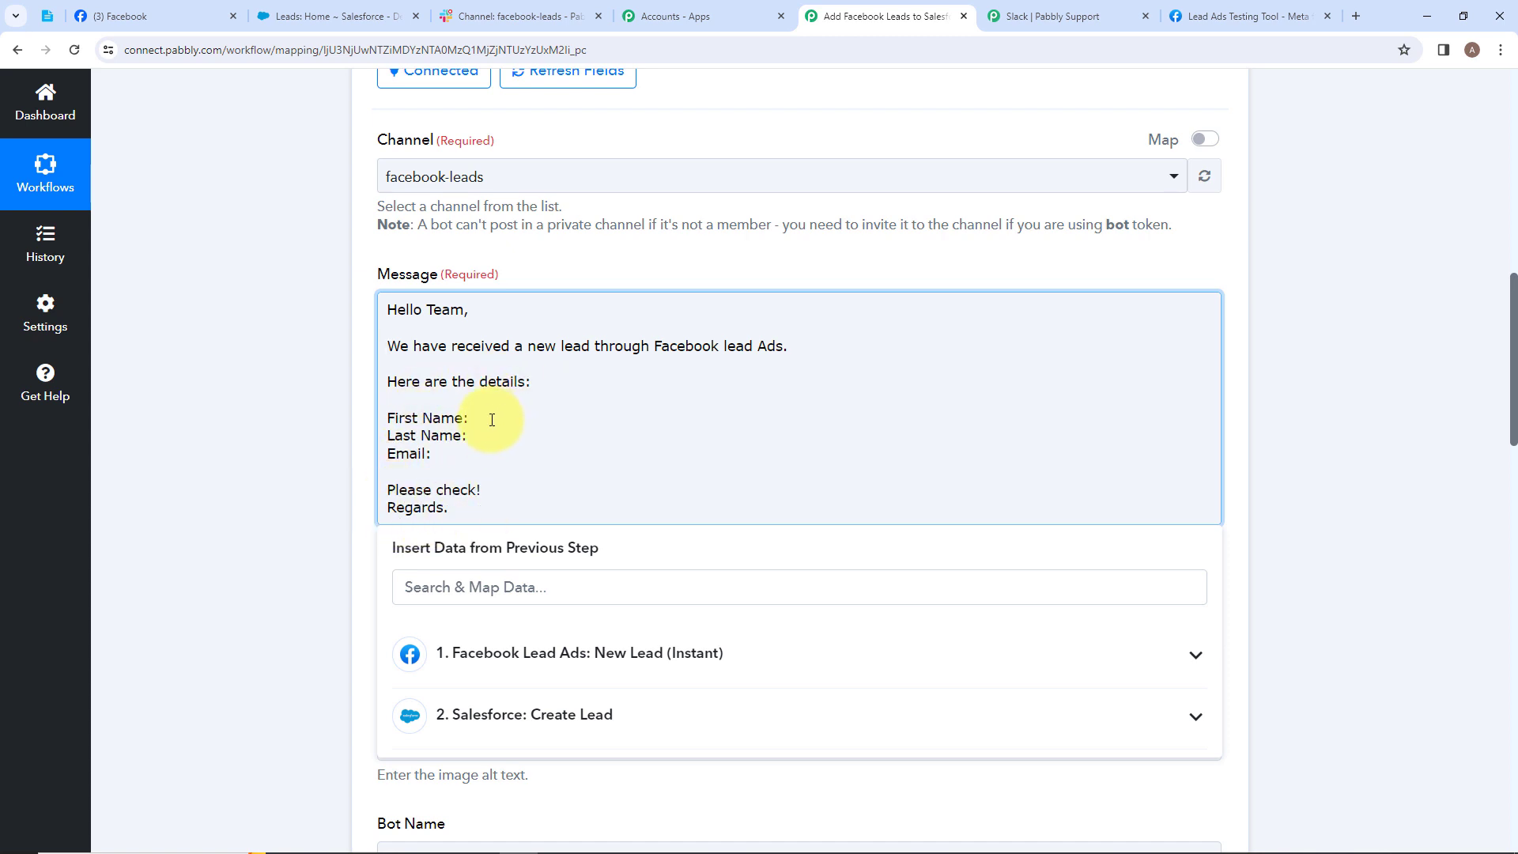
# - Map the Facebook Lead Ads first name, last name and email responses beside their matching labels in the Slack message
pyautogui.click(501, 644)
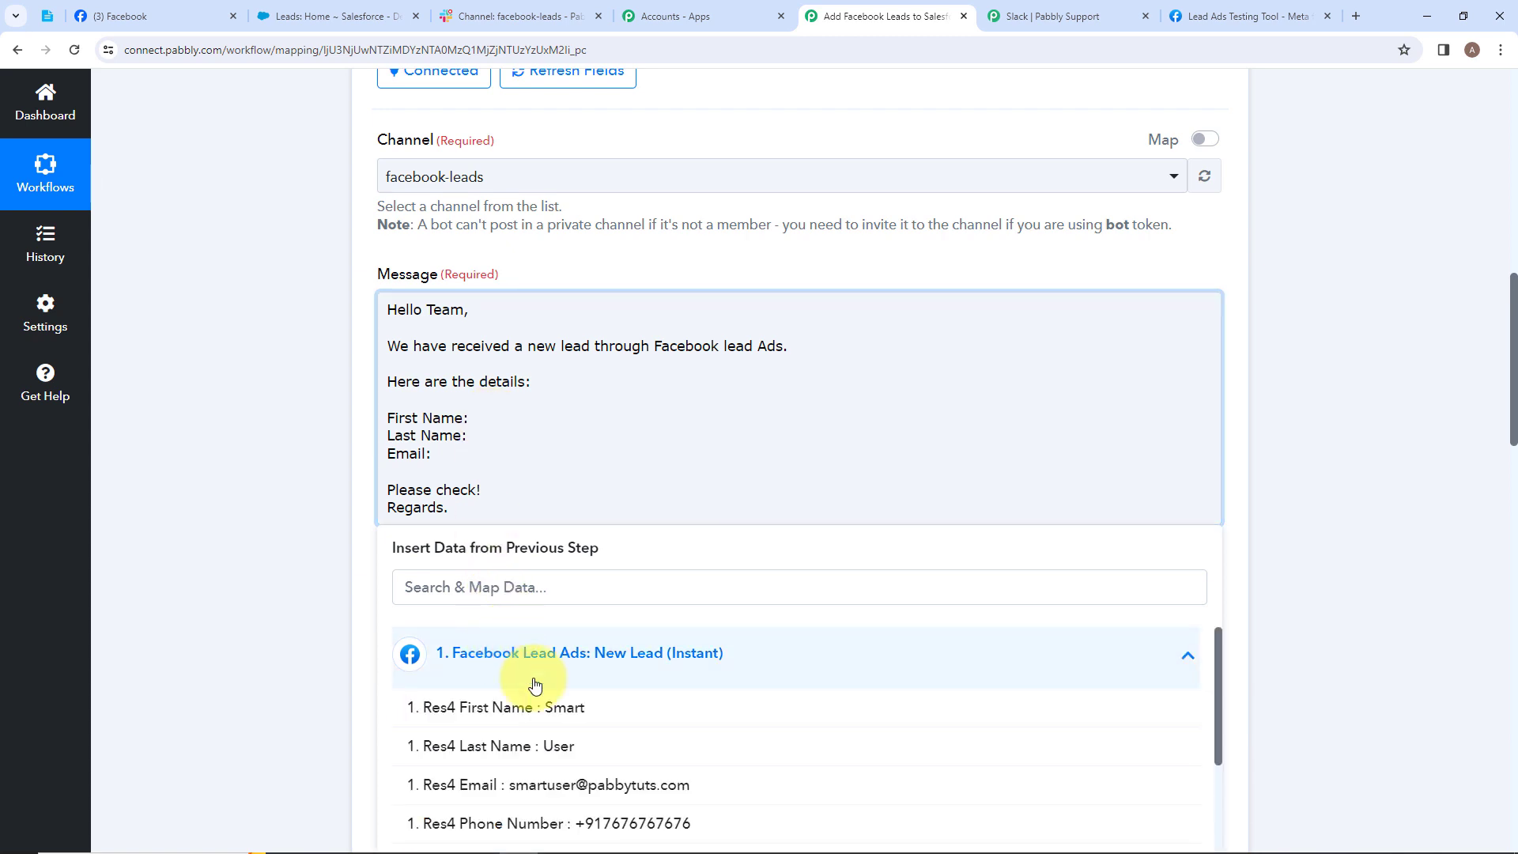
pyautogui.click(559, 715)
pyautogui.click(300, 574)
pyautogui.click(508, 449)
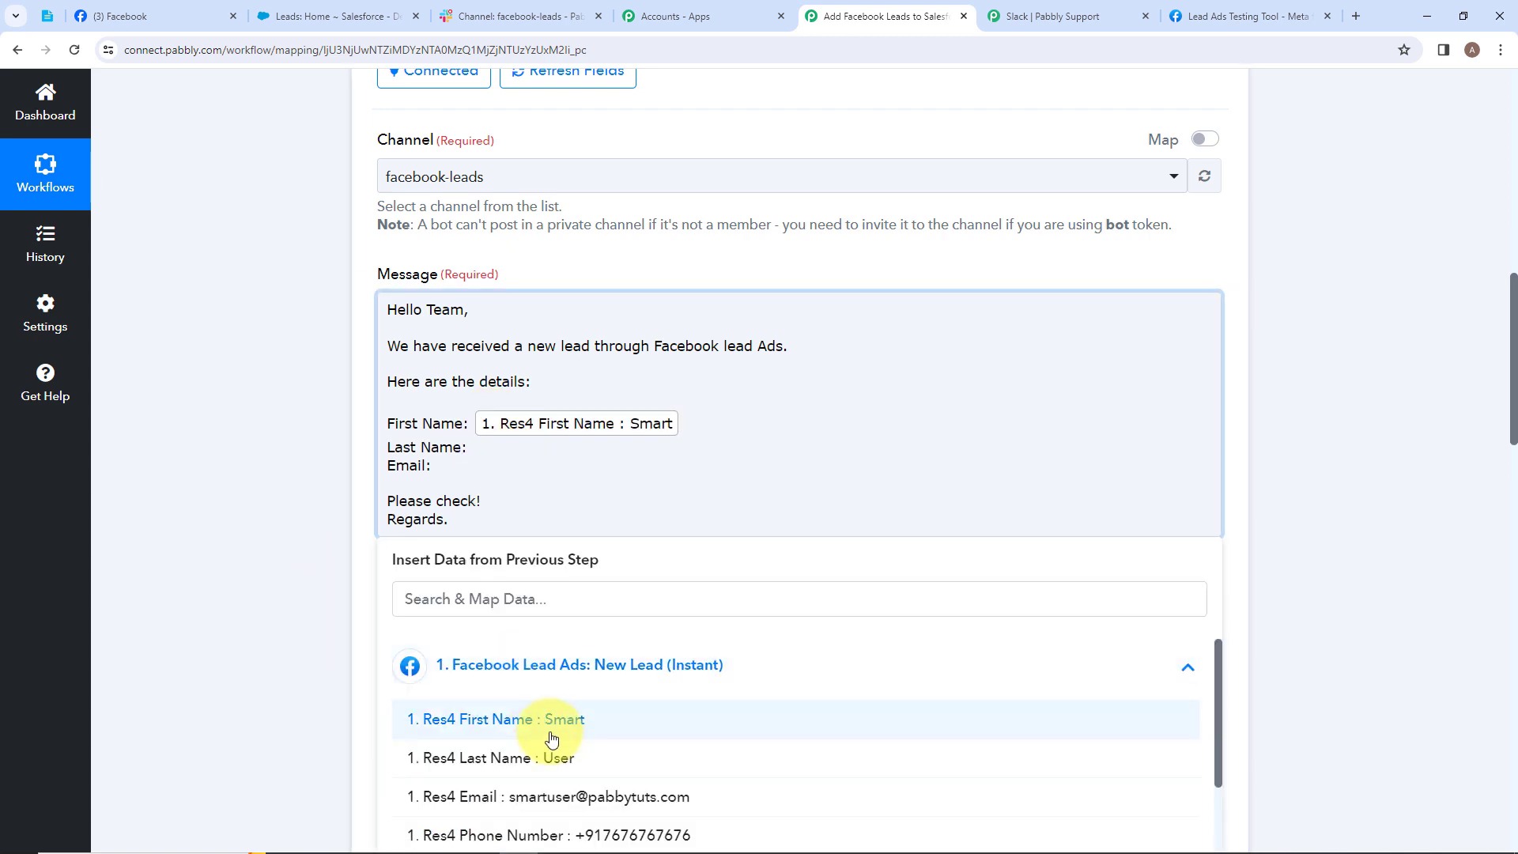
pyautogui.click(498, 759)
pyautogui.click(343, 677)
pyautogui.click(461, 488)
pyautogui.click(627, 678)
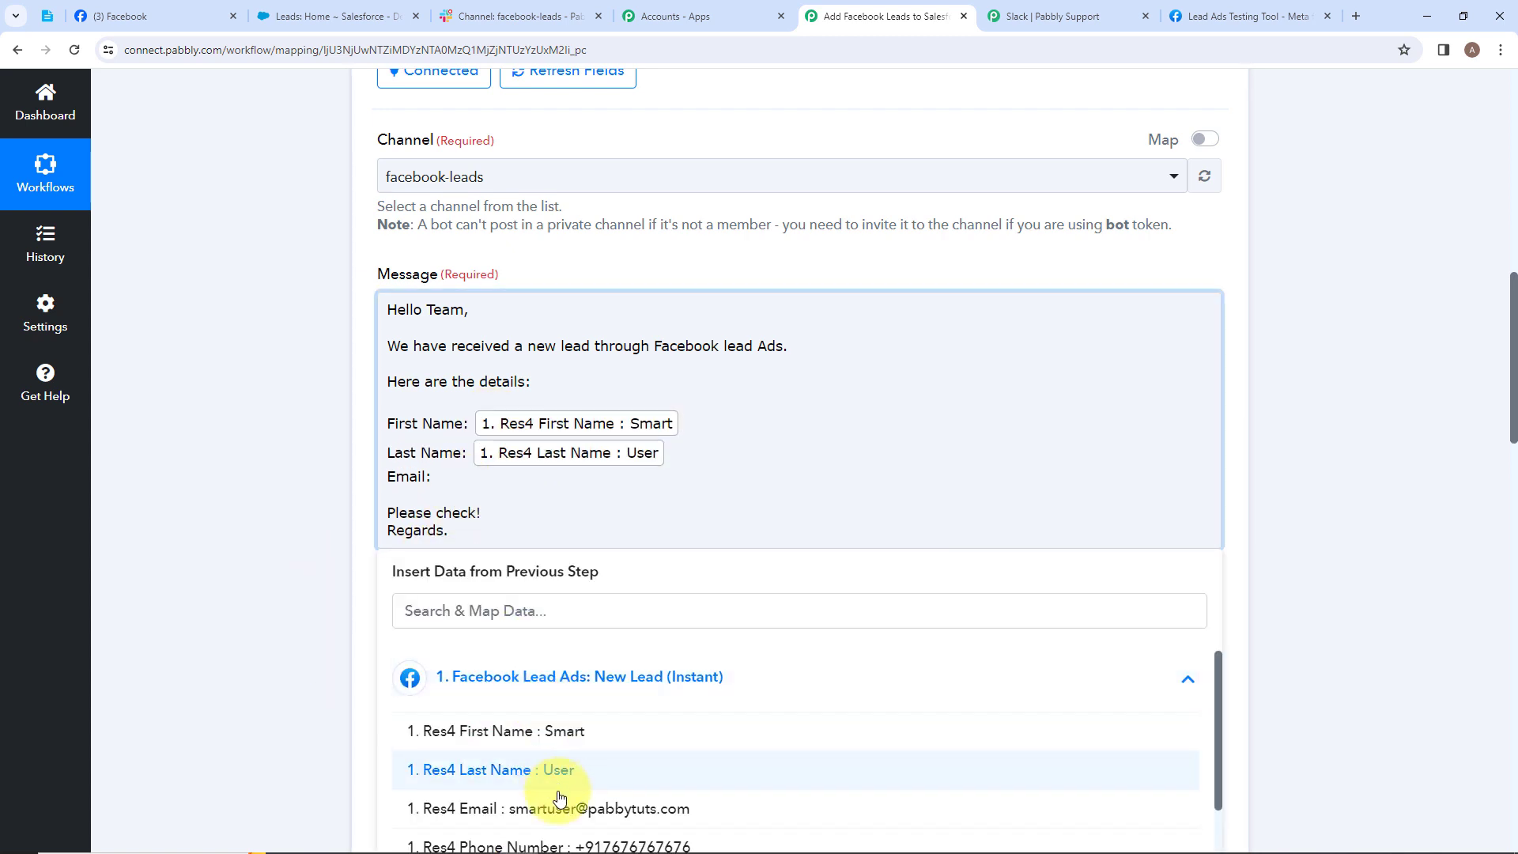
pyautogui.click(610, 806)
pyautogui.click(288, 795)
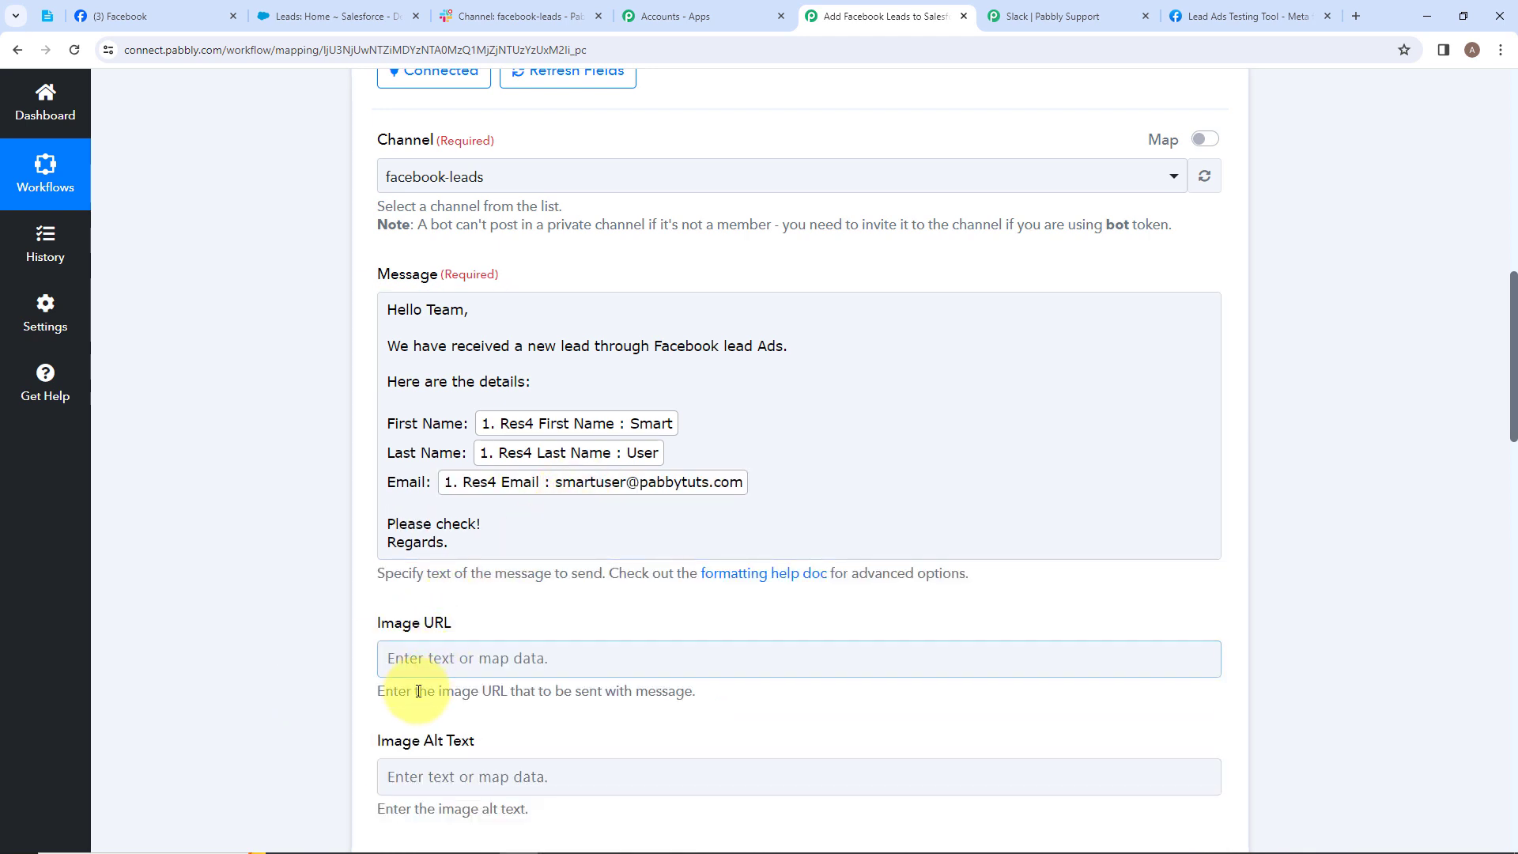
# - Keep the remaining optional Slack fields as they are, then save the action and send a test request
pyautogui.scroll(-3, 397, 695)
pyautogui.scroll(-2, 484, 553)
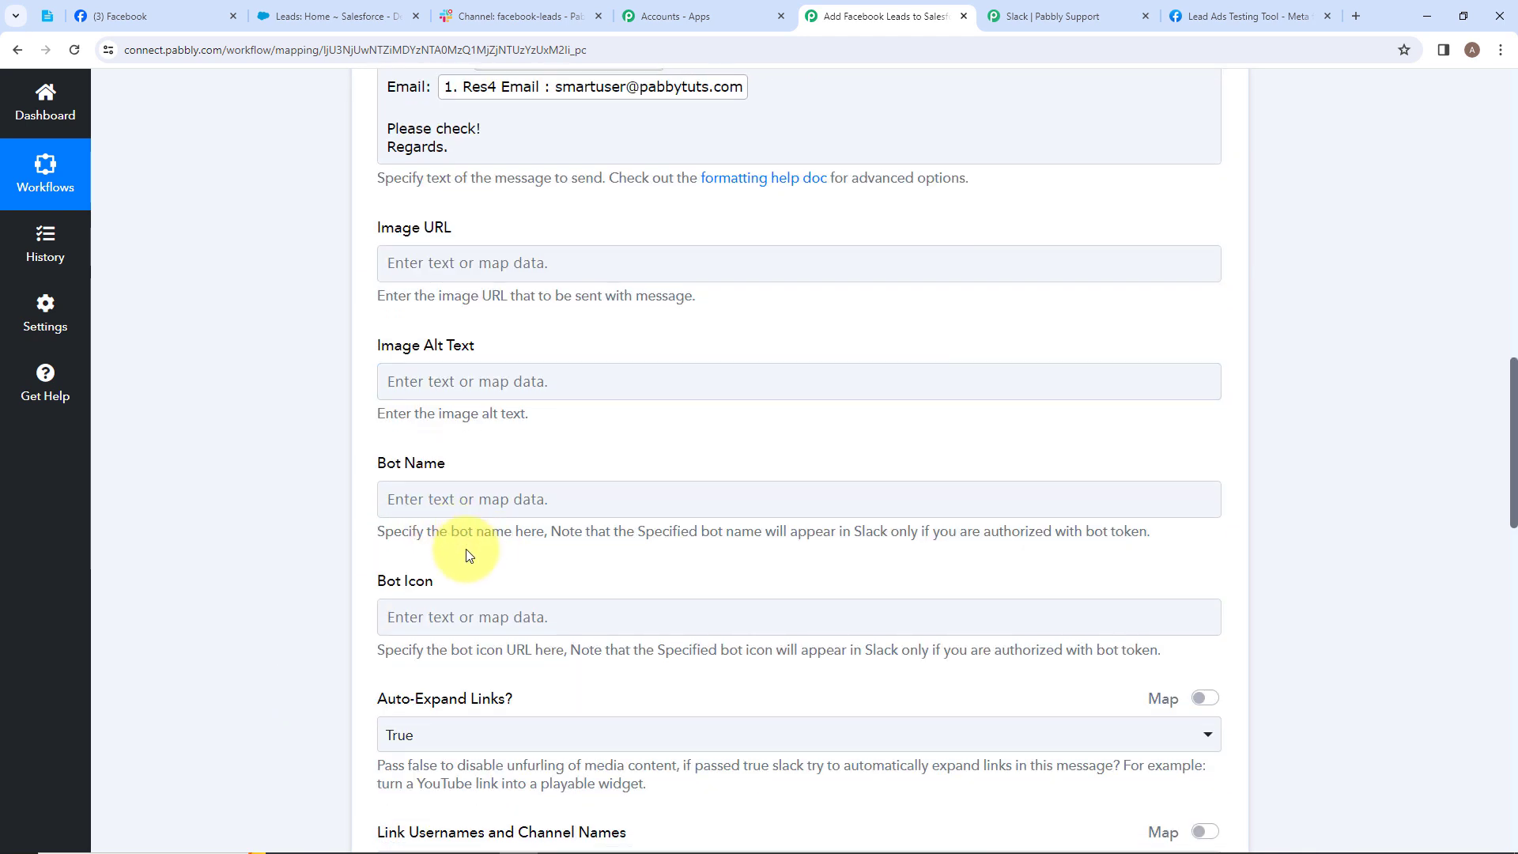
pyautogui.scroll(-2, 486, 600)
pyautogui.scroll(-5, 486, 600)
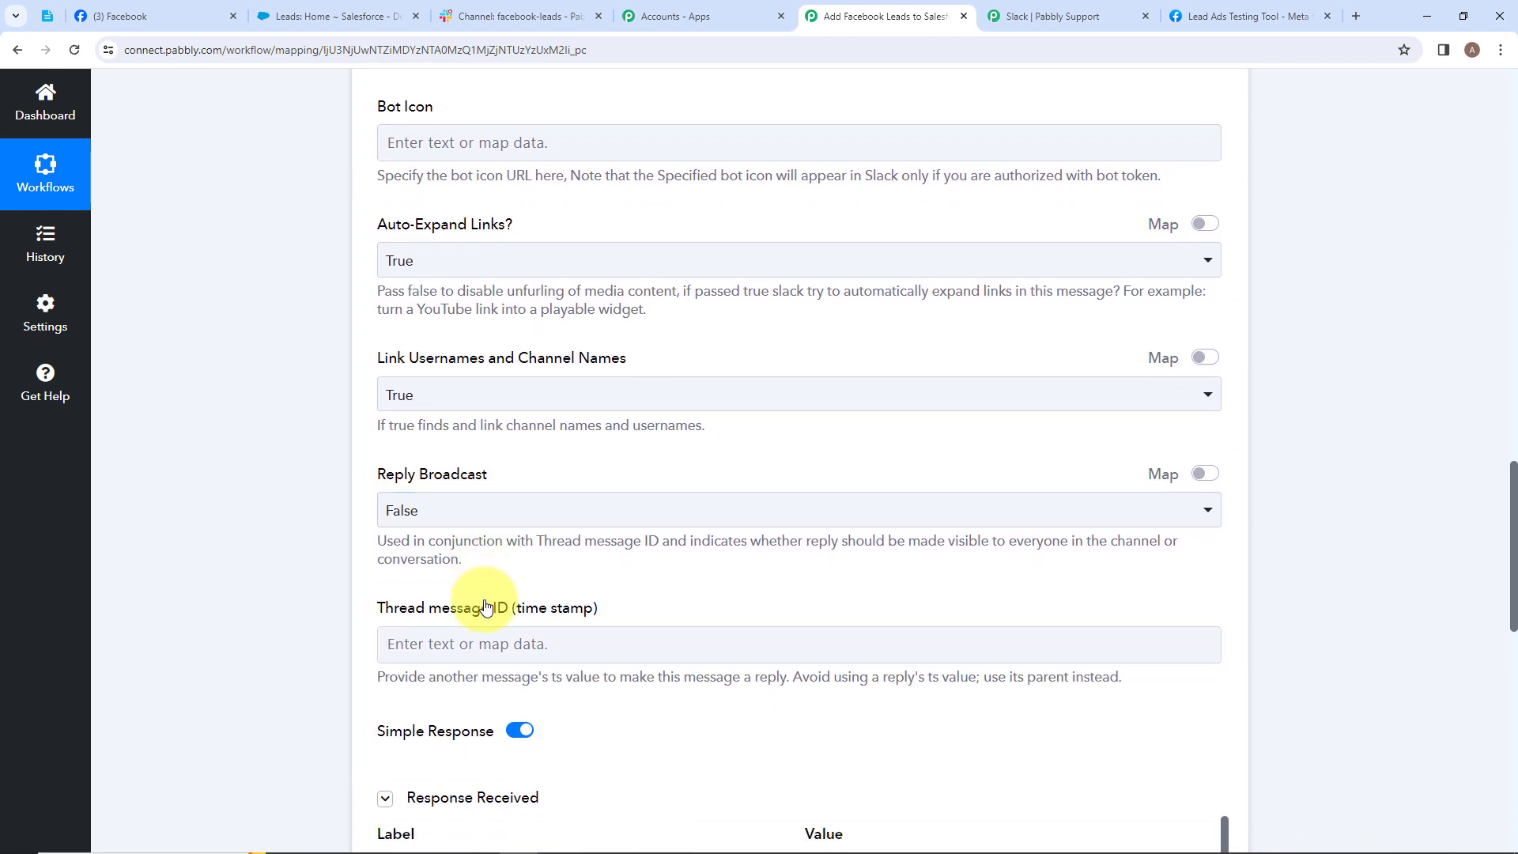
pyautogui.scroll(-1, 486, 607)
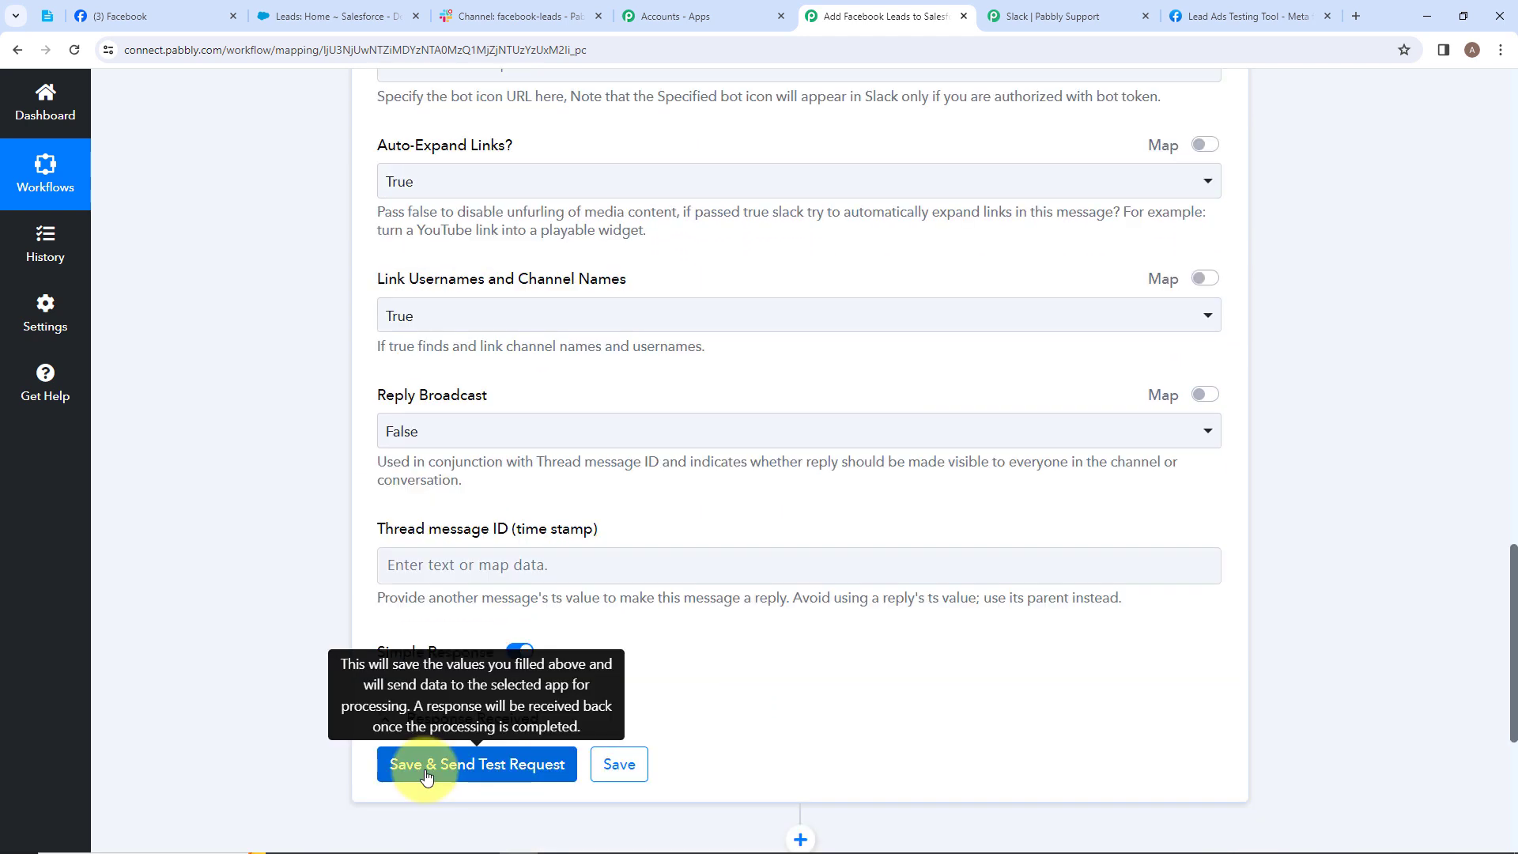
pyautogui.click(427, 771)
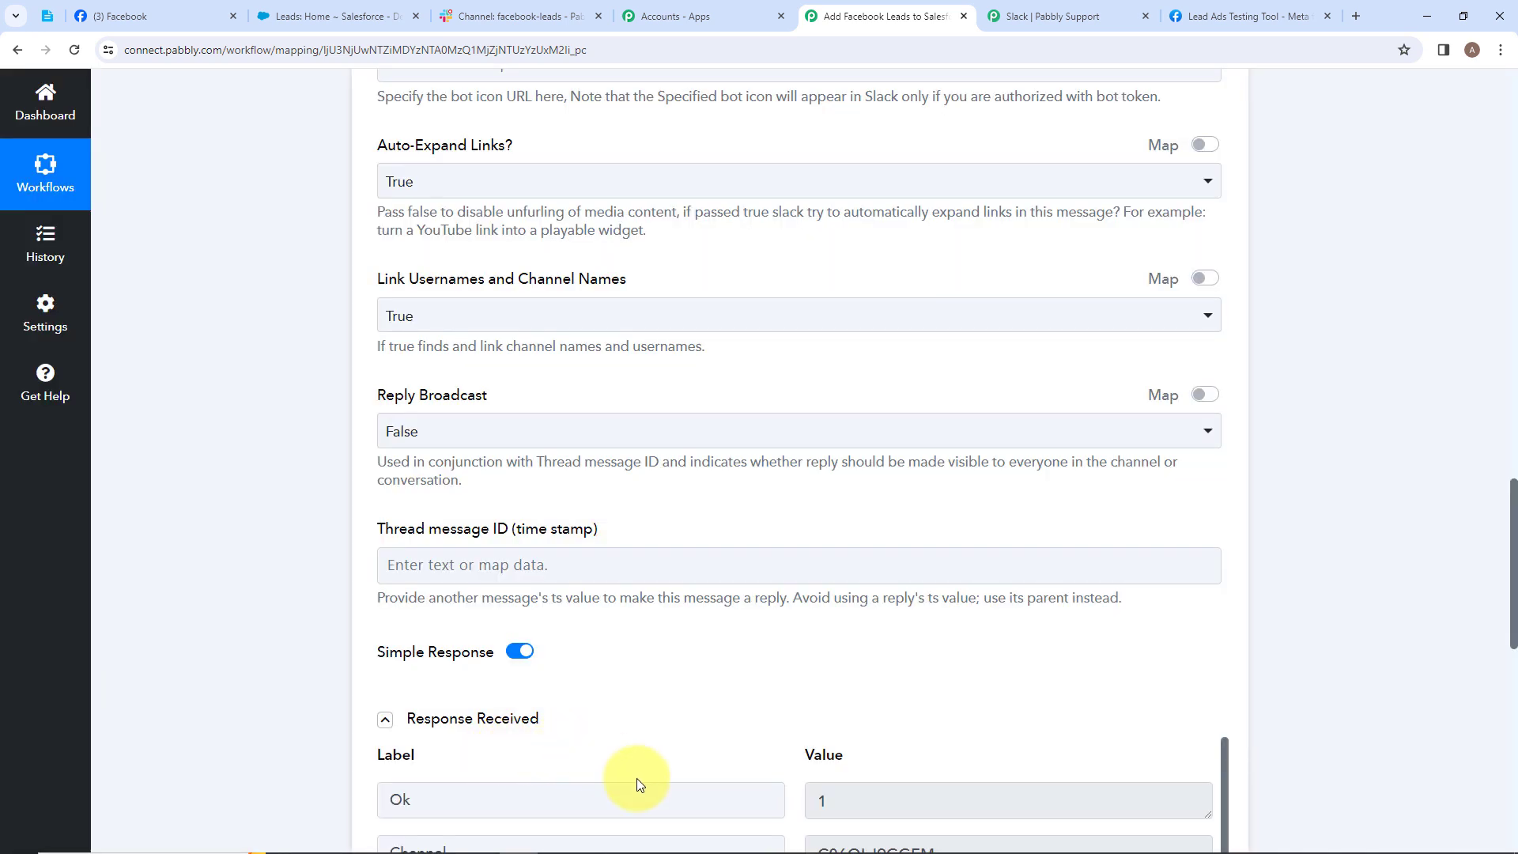
# - Enlarge the Message Text value in the Slack action's received response and read the whole message
pyautogui.scroll(-1, 637, 777)
pyautogui.scroll(-8, 681, 727)
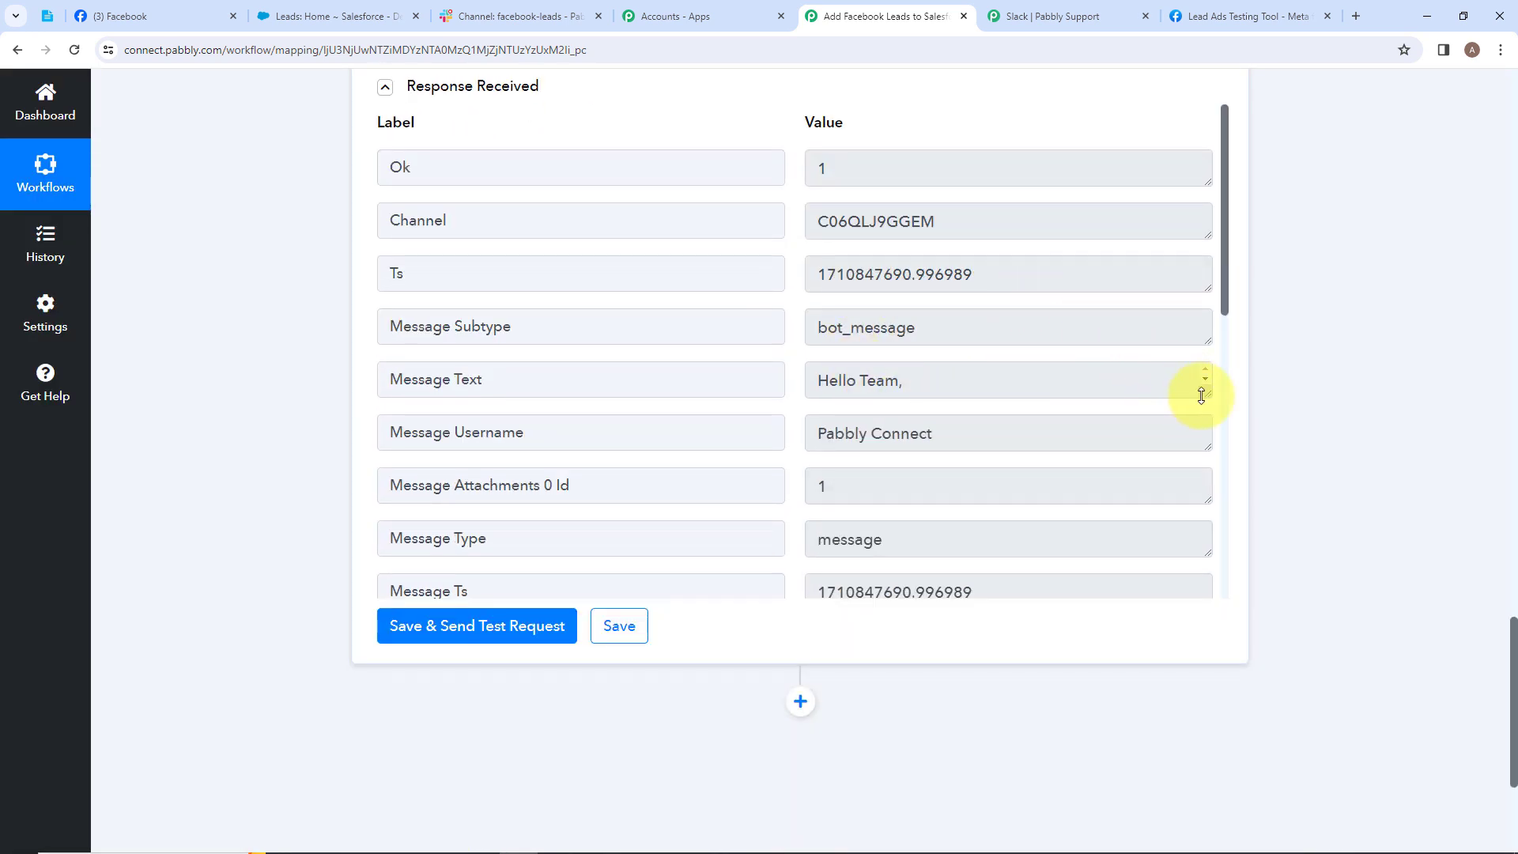
pyautogui.moveTo(1201, 395); pyautogui.dragTo(1189, 591)
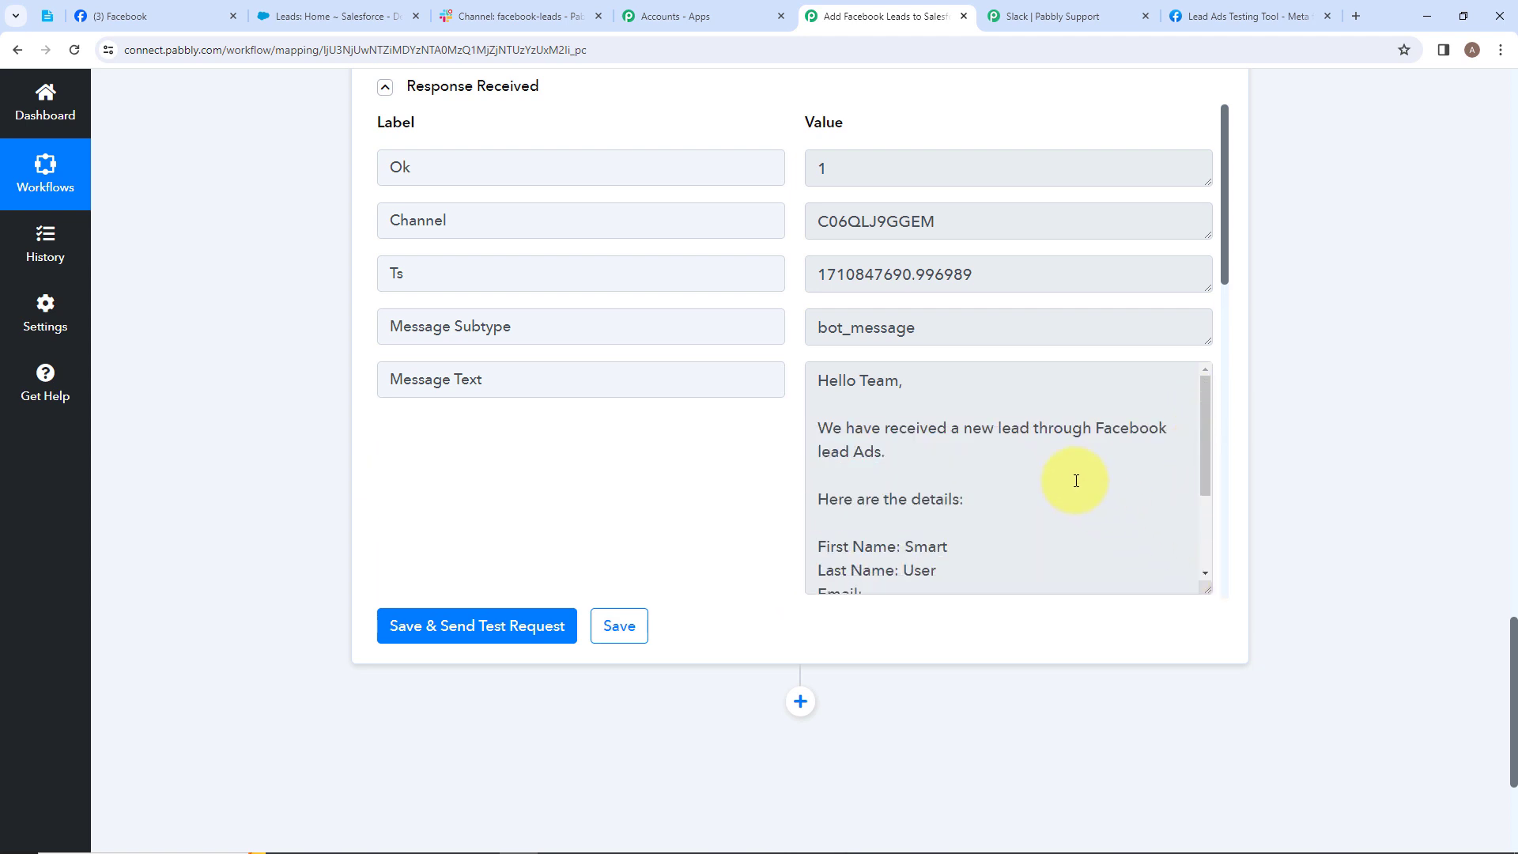
pyautogui.scroll(-2, 1076, 480)
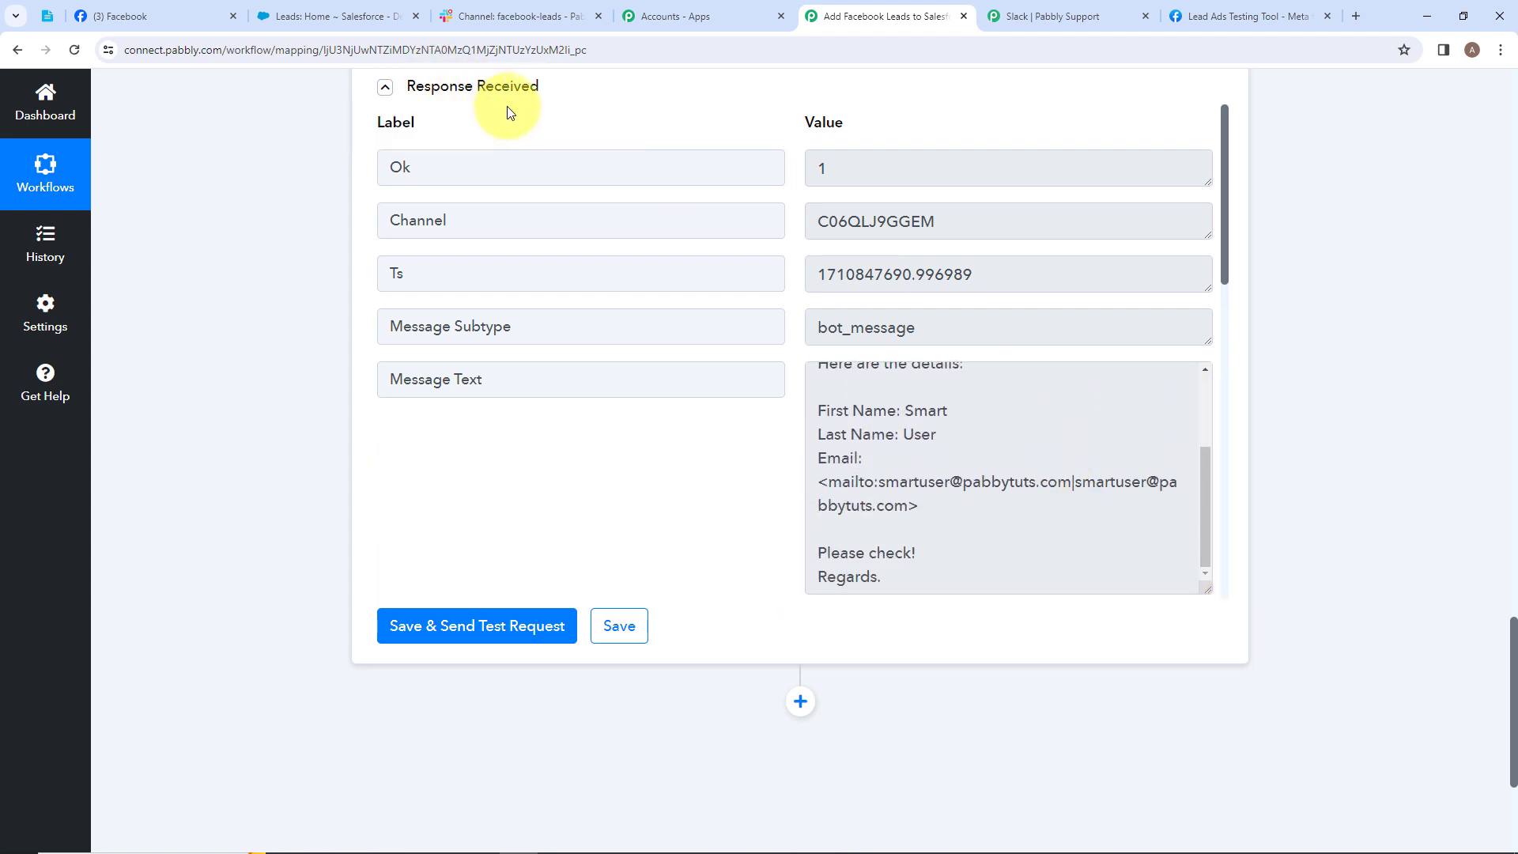
# - Switch to Slack, review the newest Pabbly Connect message in the facebook-leads channel, and return to the workflow
pyautogui.click(483, 15)
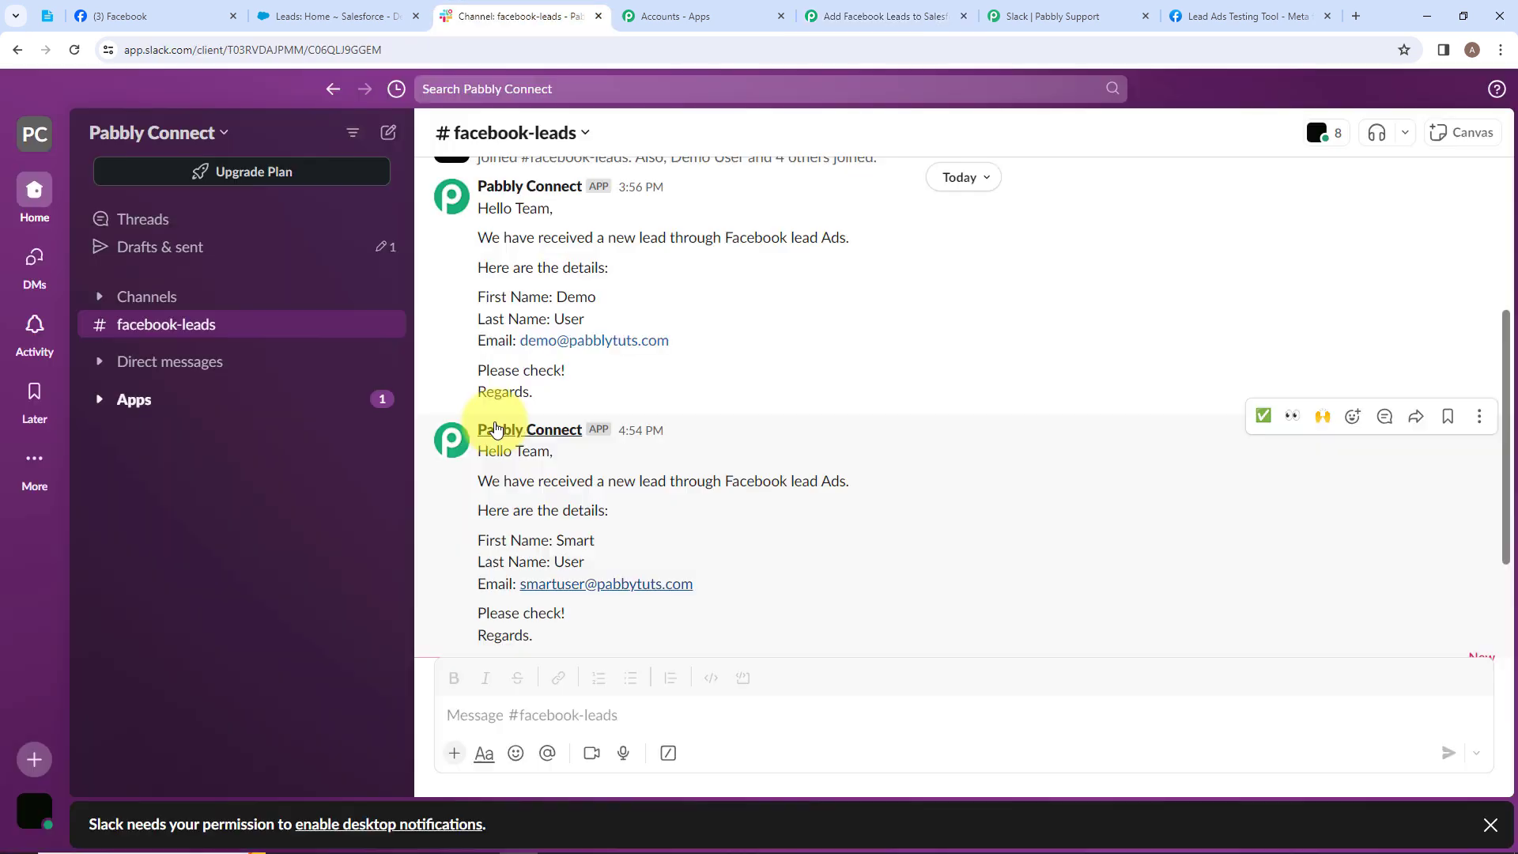
pyautogui.moveTo(477, 451); pyautogui.dragTo(569, 633)
pyautogui.click(865, 571)
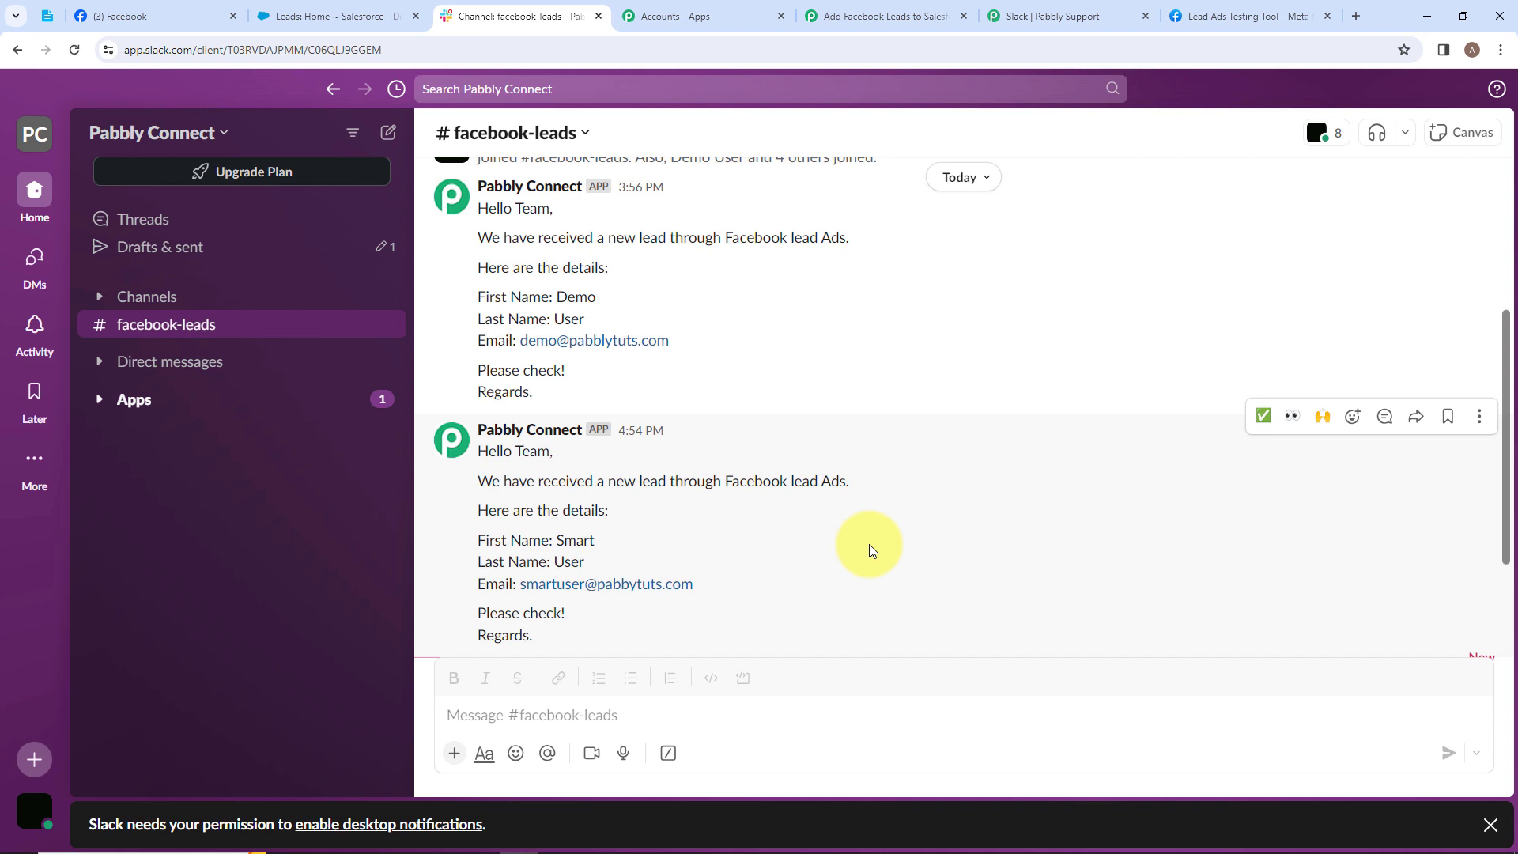
pyautogui.click(869, 17)
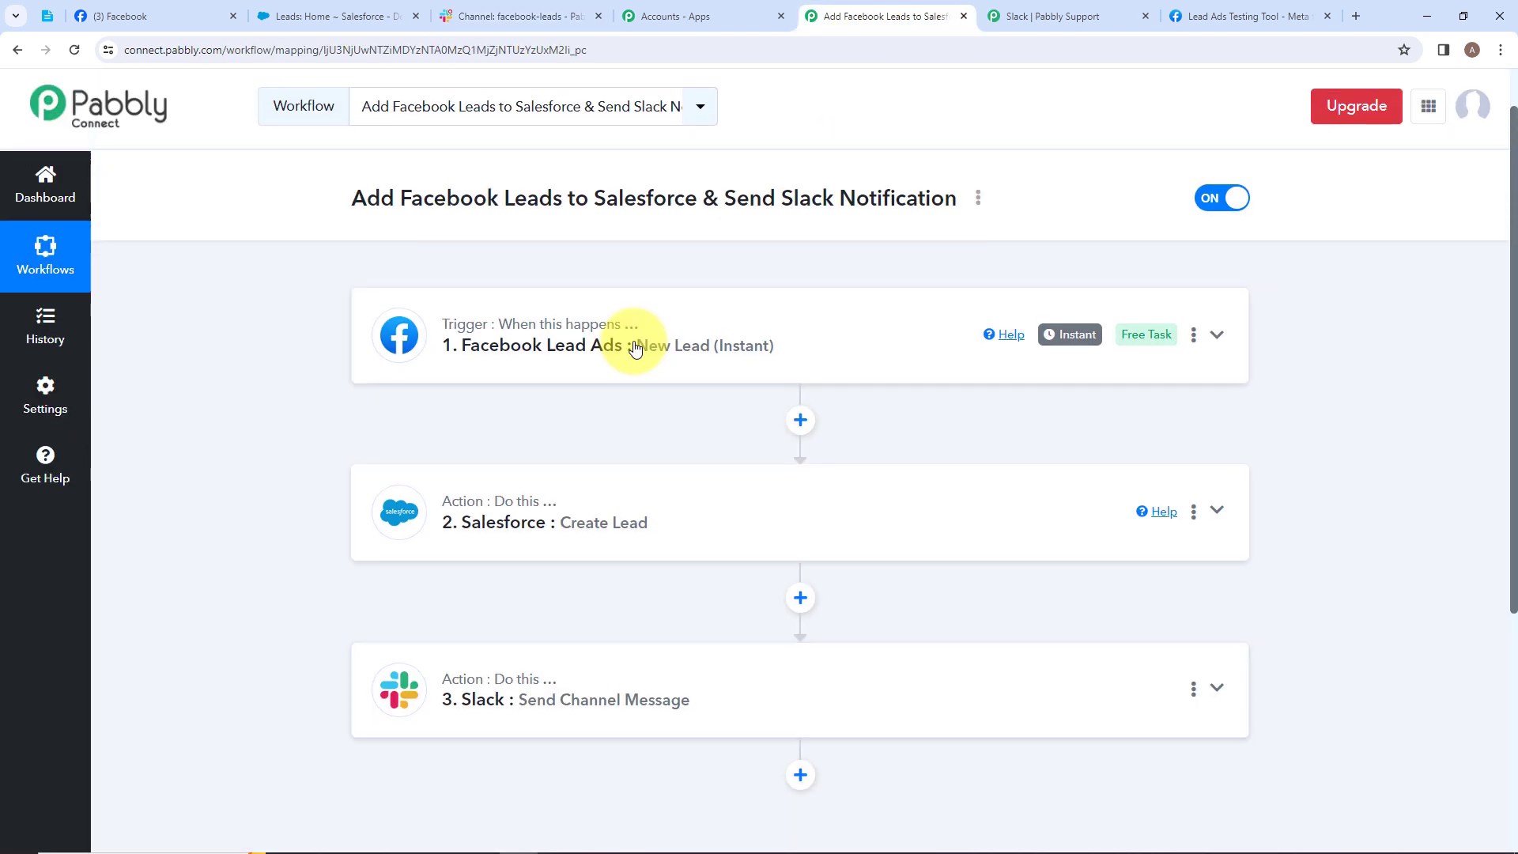